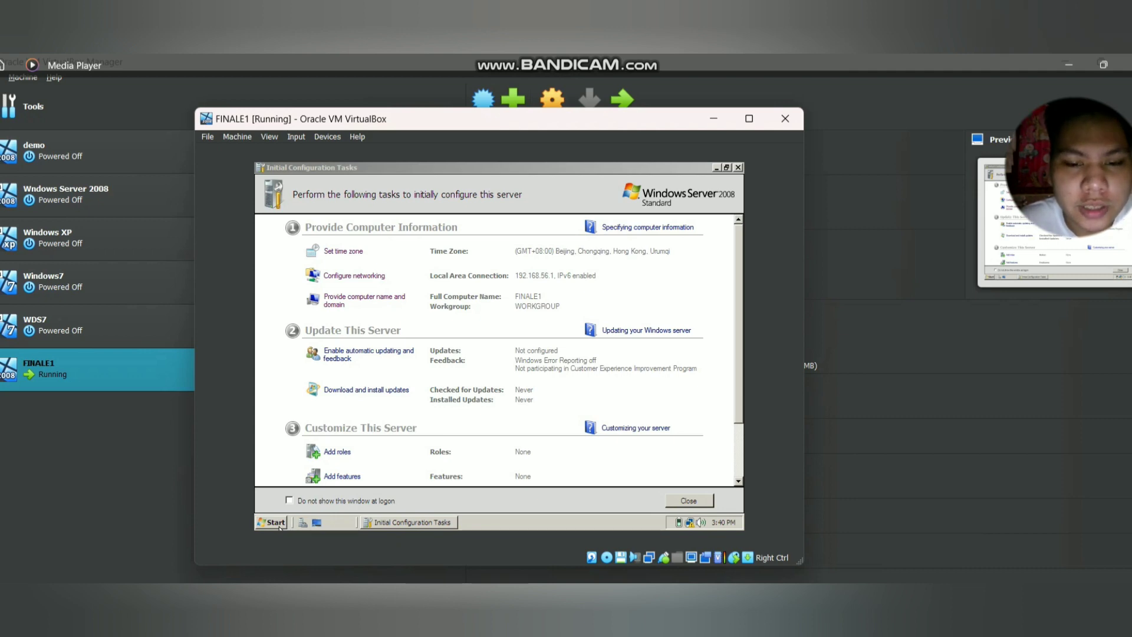
Step: Open Server Manager from the administrative tools and grant it permission to run
{"action": "left_click", "coordinate": [277, 523]}
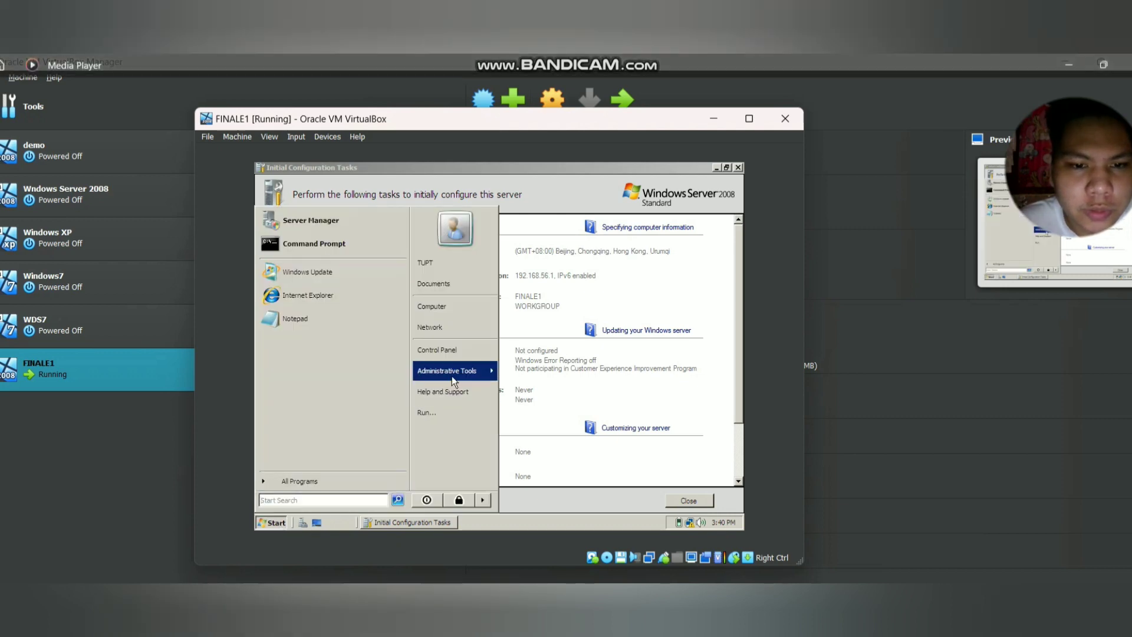
{"action": "mouse_move", "coordinate": [452, 376]}
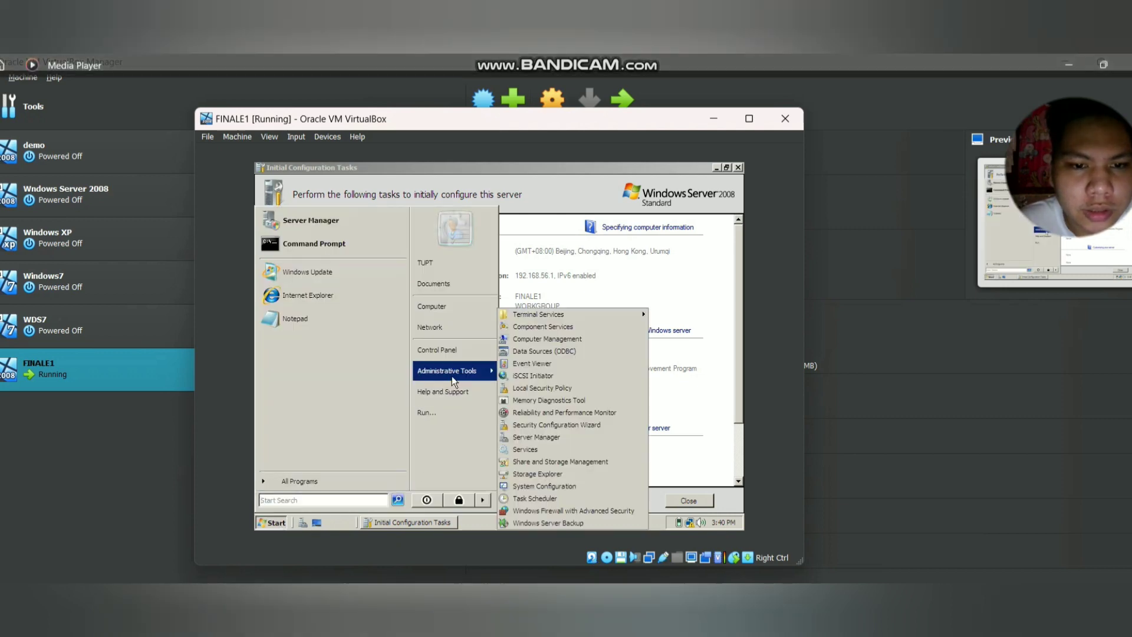
{"action": "left_click", "coordinate": [546, 439]}
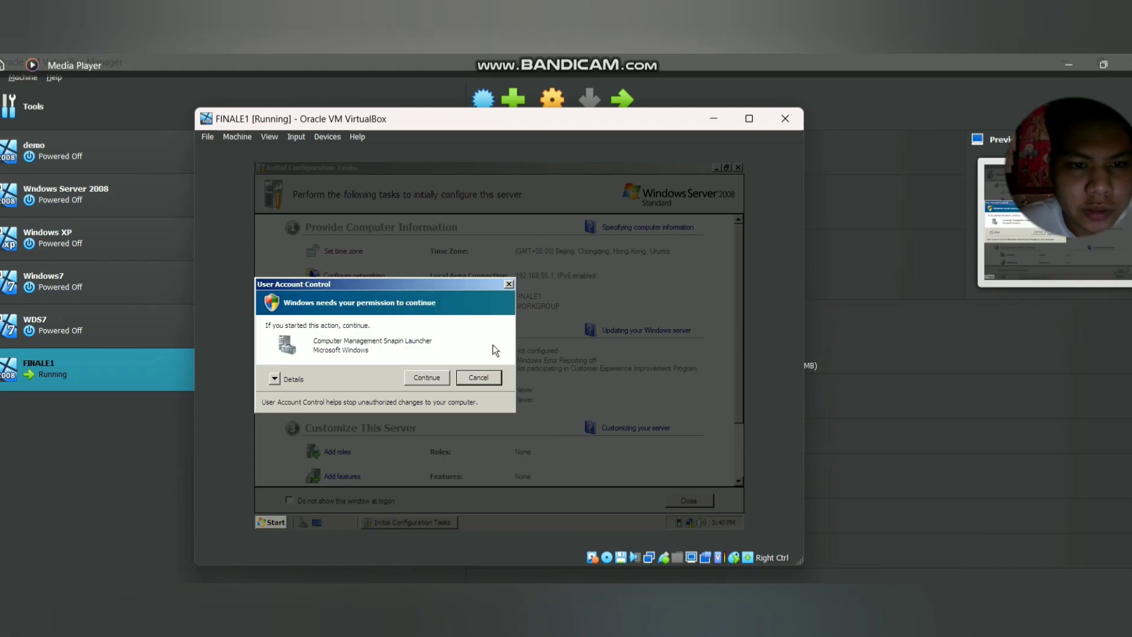
{"action": "left_click", "coordinate": [427, 378]}
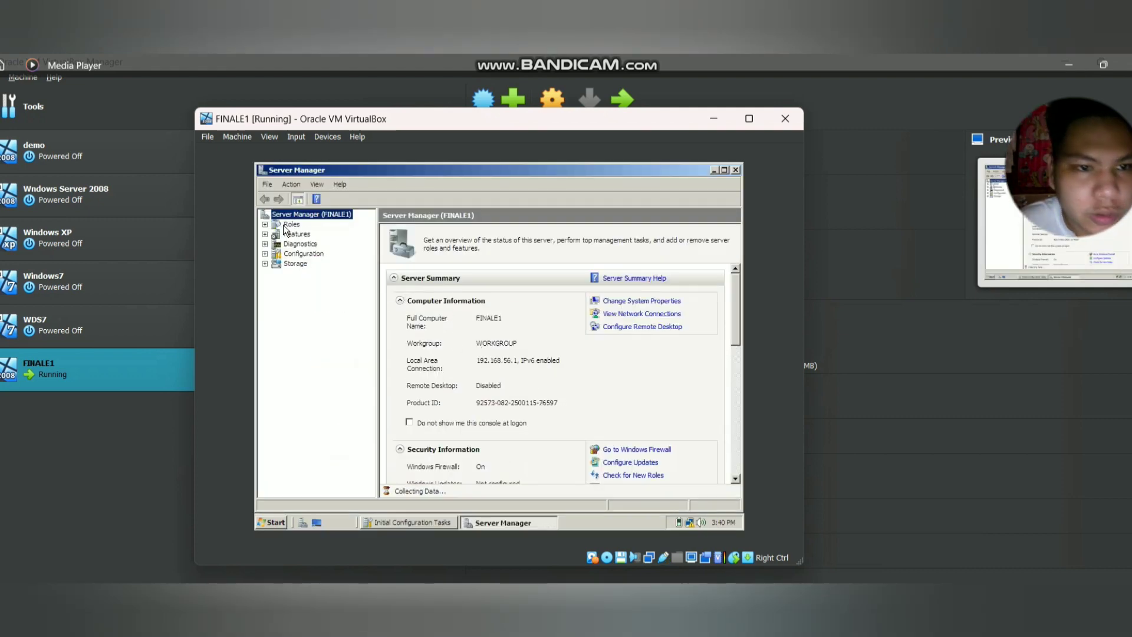
Step: Start the Add Roles Wizard from the server's Roles summary and proceed to the server role selection
{"action": "key", "text": "Down"}
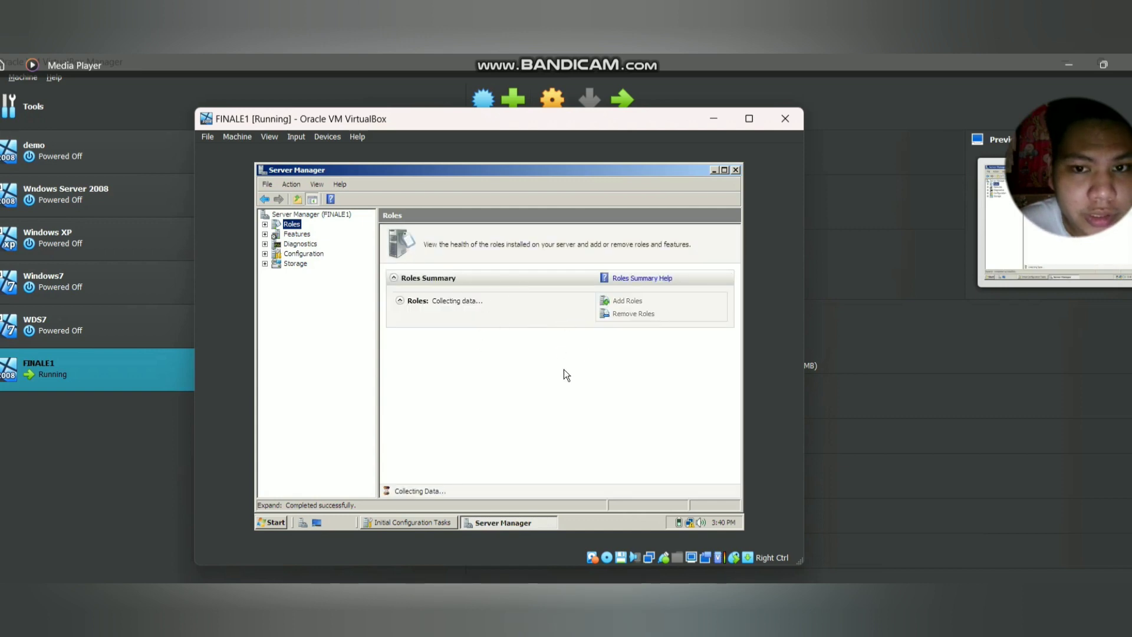
{"action": "left_click", "coordinate": [620, 303]}
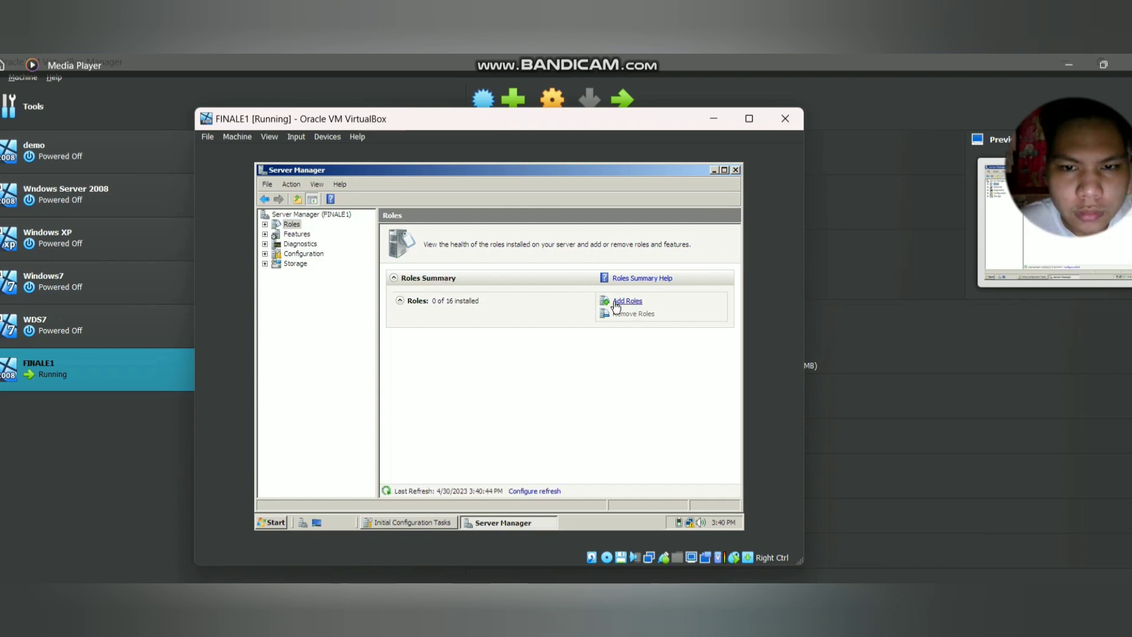
{"action": "left_click", "coordinate": [619, 302]}
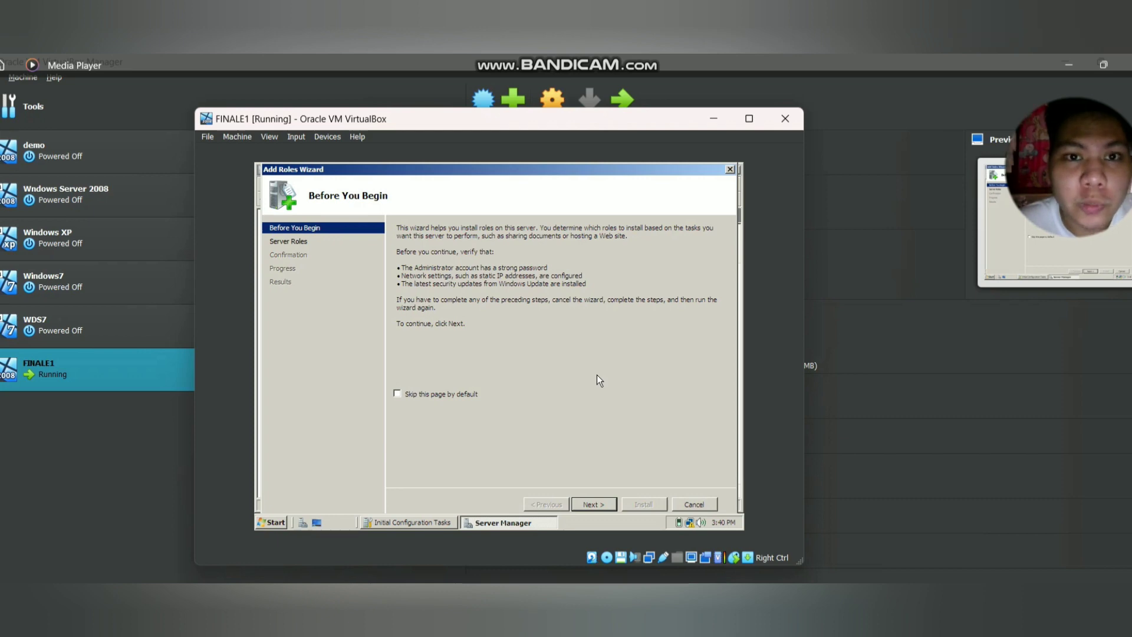
{"action": "left_click", "coordinate": [603, 506]}
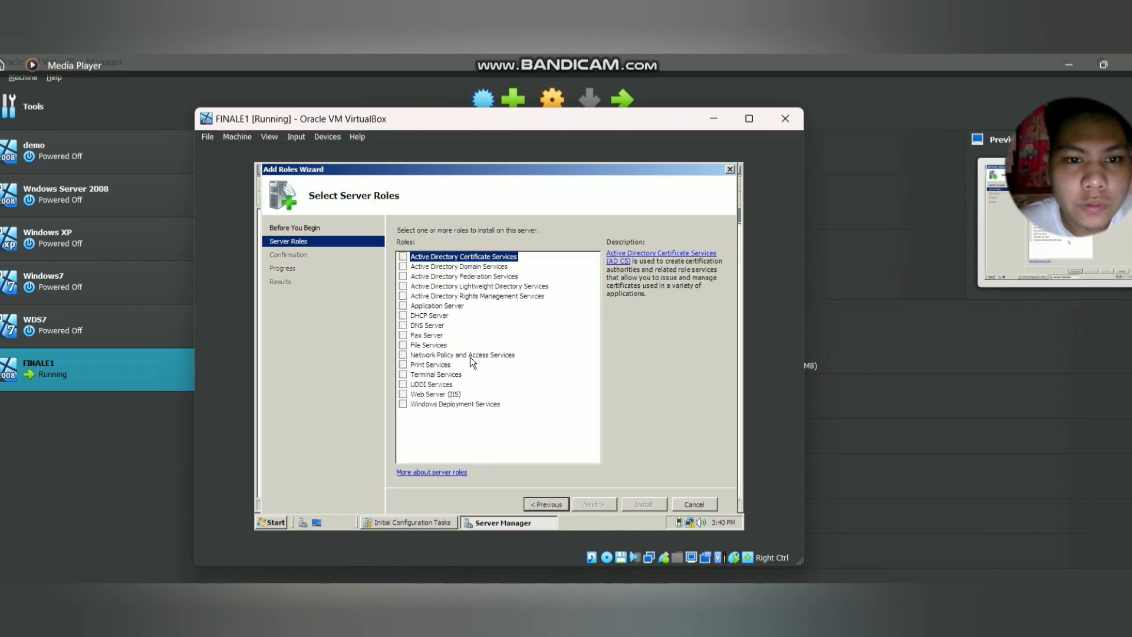
Step: Select the Active Directory Domain Services role and install it on the server
{"action": "left_click", "coordinate": [404, 266]}
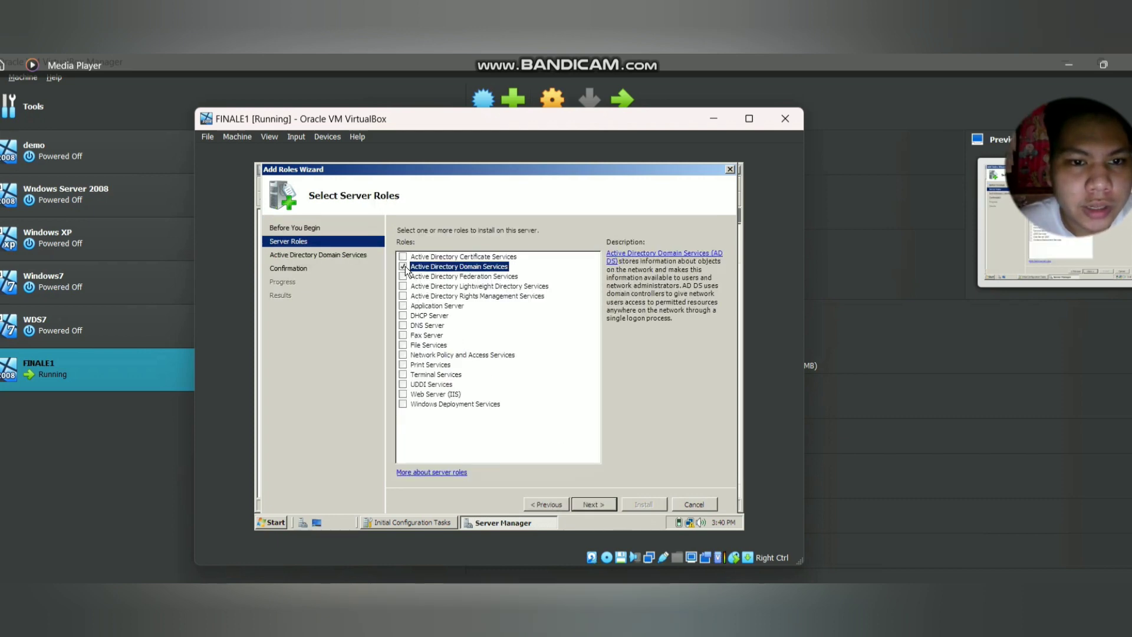
{"action": "left_click", "coordinate": [599, 507]}
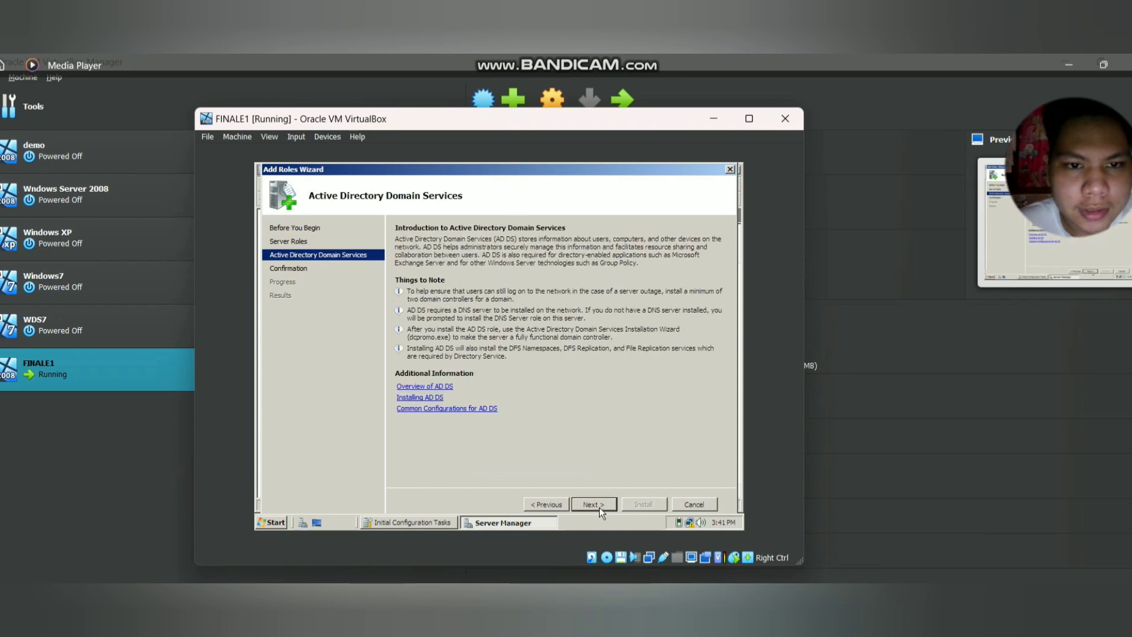
{"action": "left_click", "coordinate": [600, 508]}
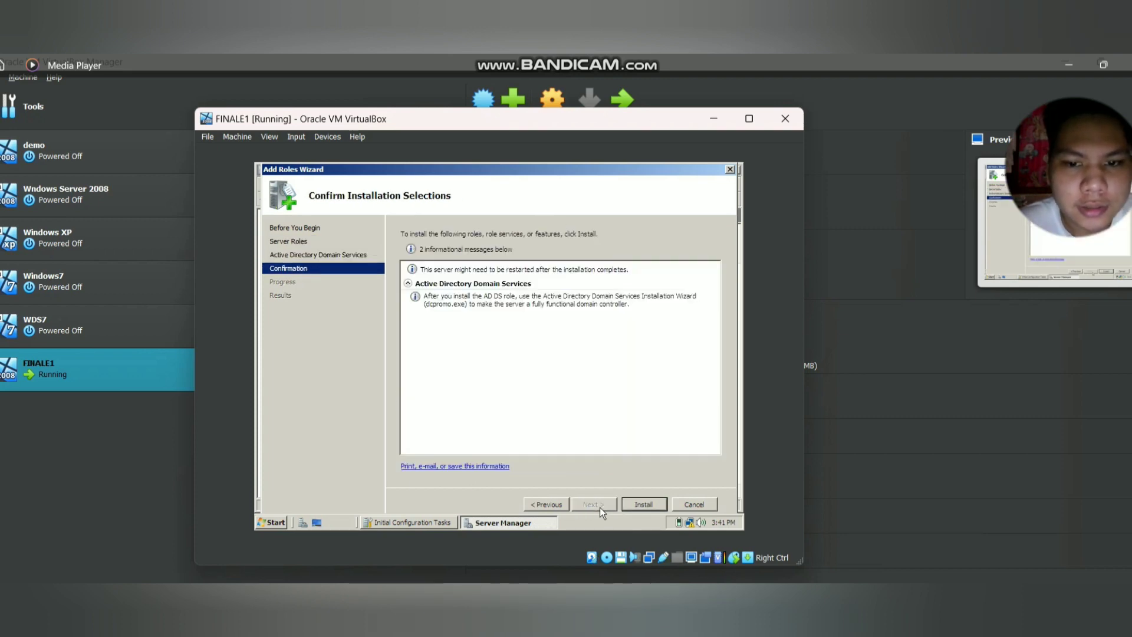
{"action": "left_click", "coordinate": [657, 509]}
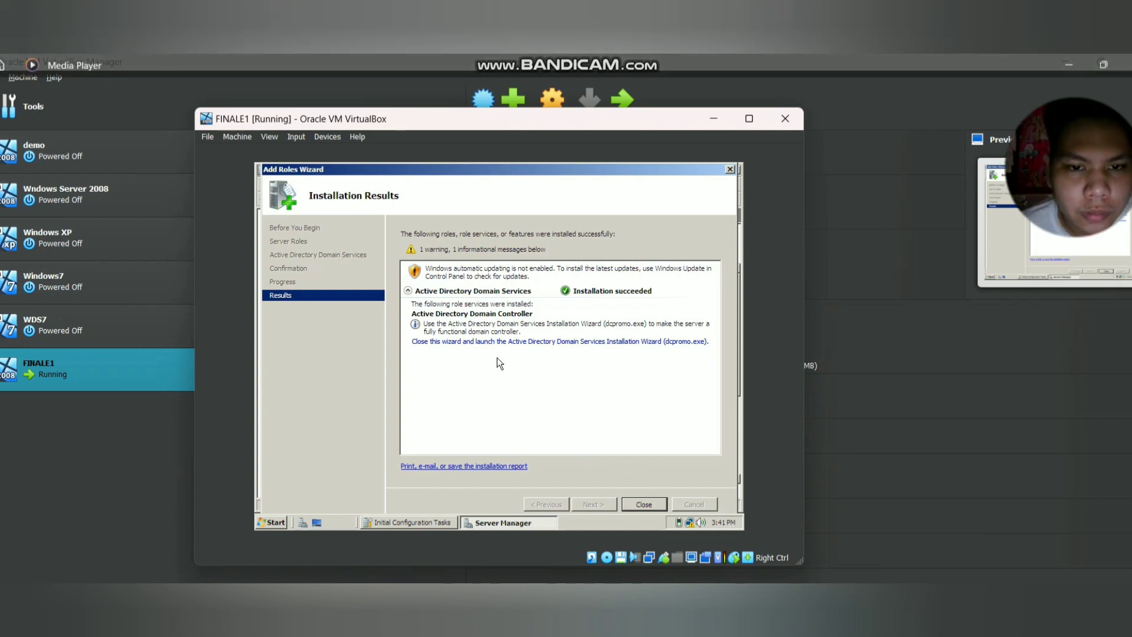
Step: Launch the Active Directory Domain Services Installation Wizard (dcpromo.exe) and choose to create a new domain in a new forest
{"action": "left_click", "coordinate": [525, 343]}
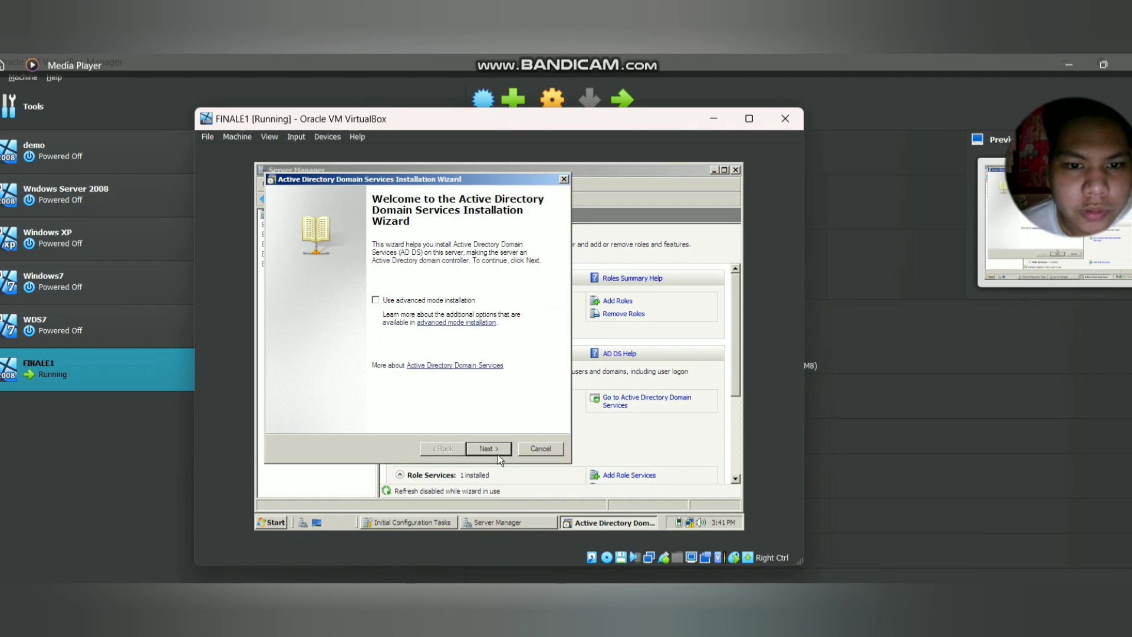
{"action": "left_click", "coordinate": [498, 455]}
{"action": "left_click", "coordinate": [496, 452]}
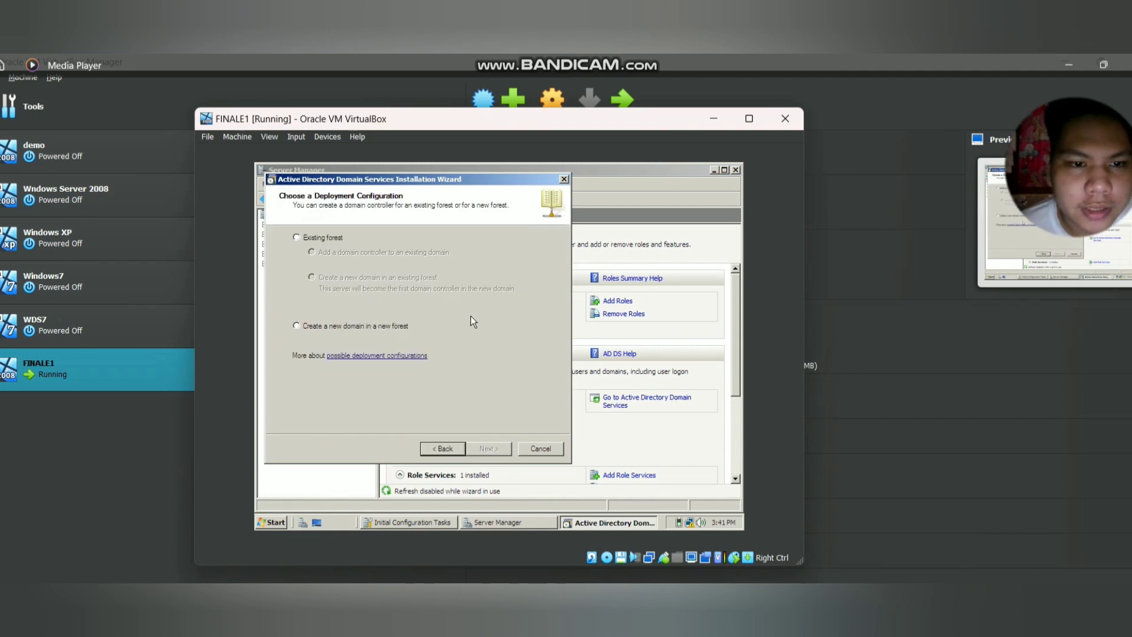
{"action": "left_click", "coordinate": [297, 326]}
{"action": "left_click", "coordinate": [477, 447]}
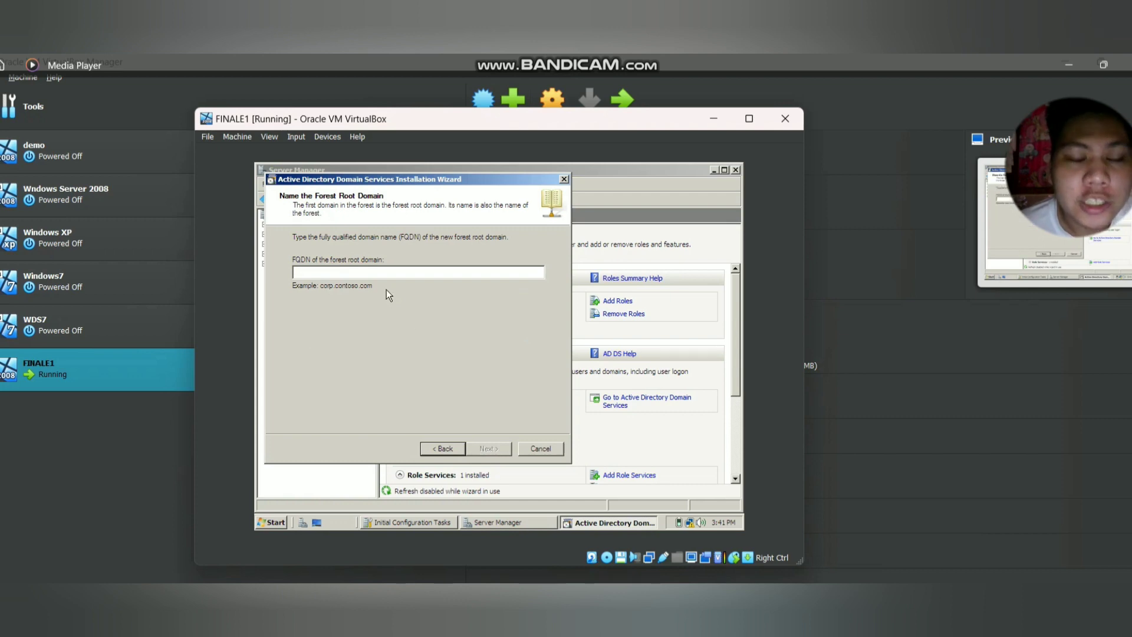
Step: Name the forest root domain tupt.com and continue the wizard
{"action": "type", "text": "TU"}
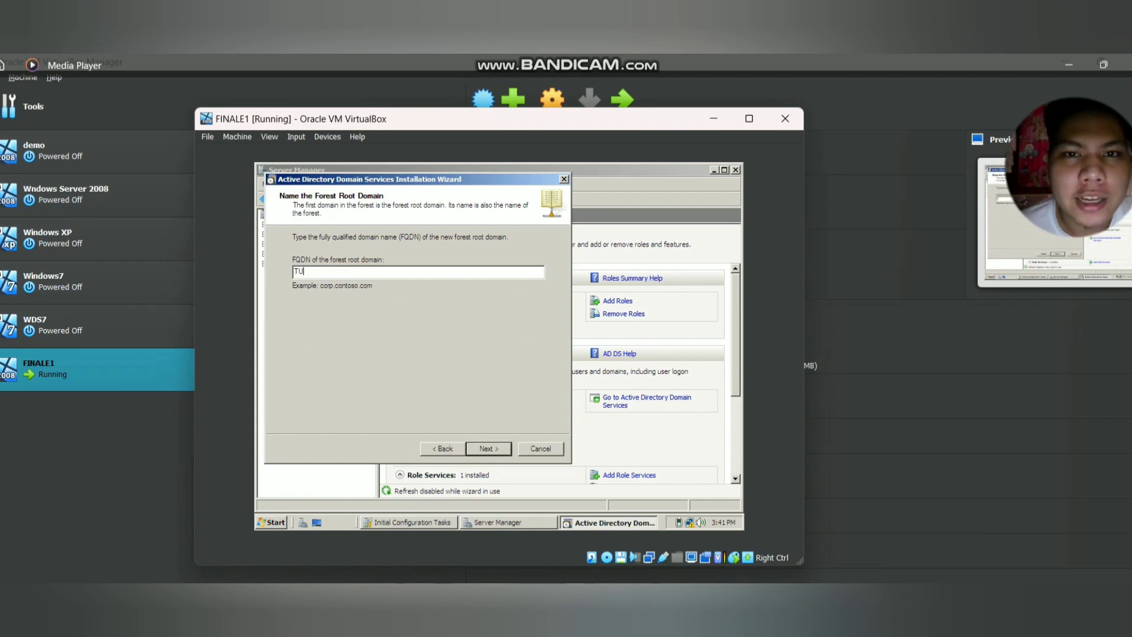
{"action": "key", "text": "BackSpace"}
{"action": "key", "text": "BackSpace"}
{"action": "key", "text": "Caps_Lock"}
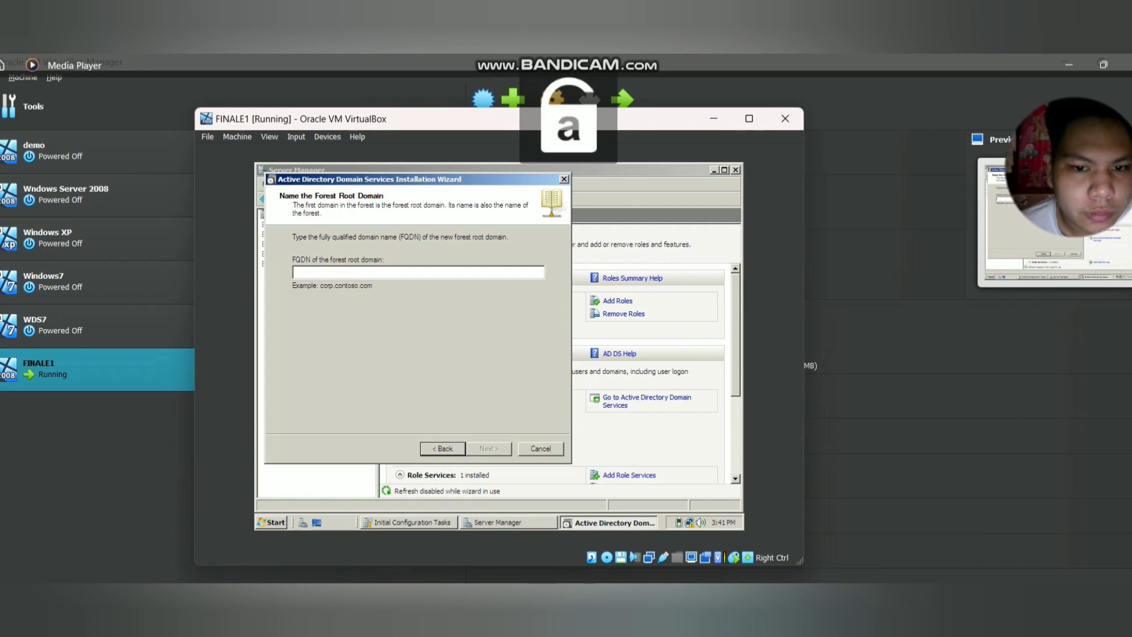
{"action": "type", "text": "tupt"}
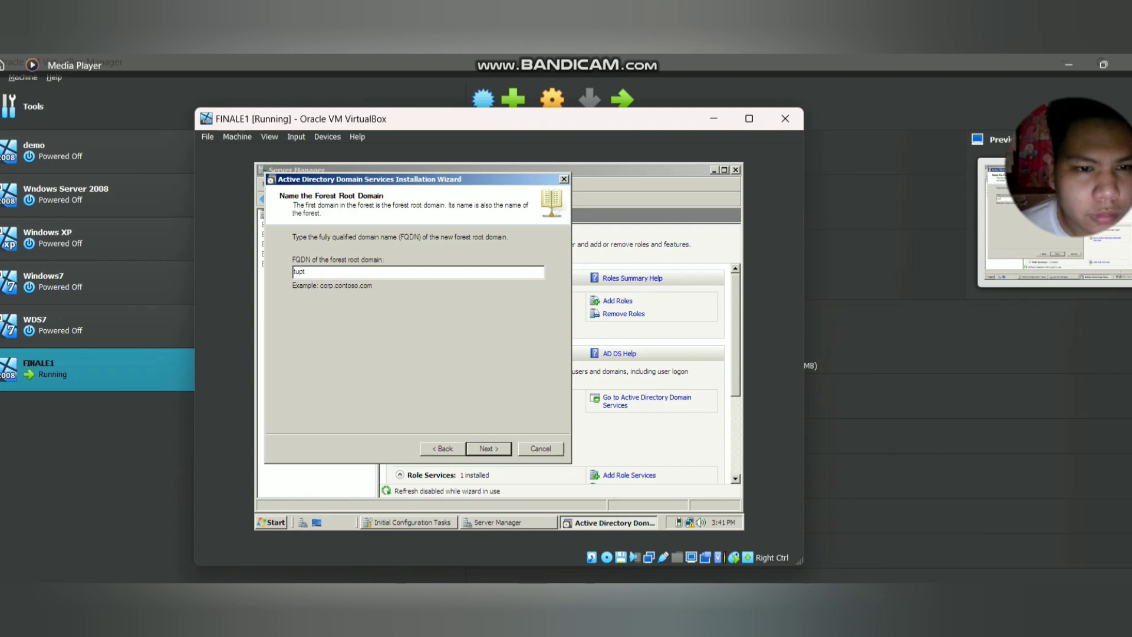
{"action": "type", "text": ".com"}
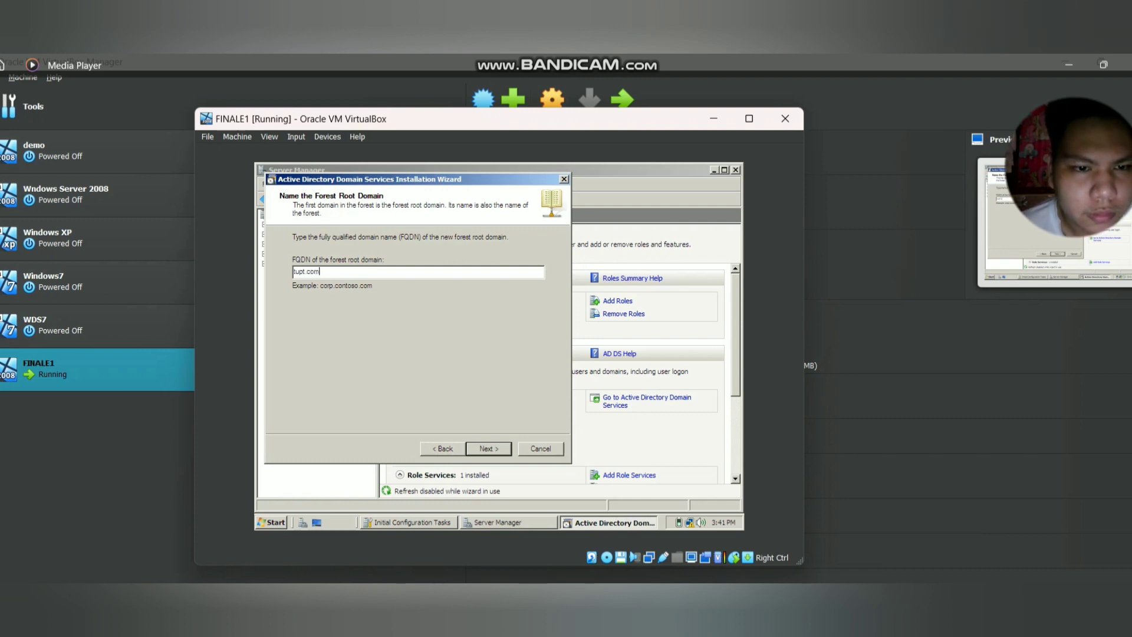
{"action": "left_click", "coordinate": [484, 446]}
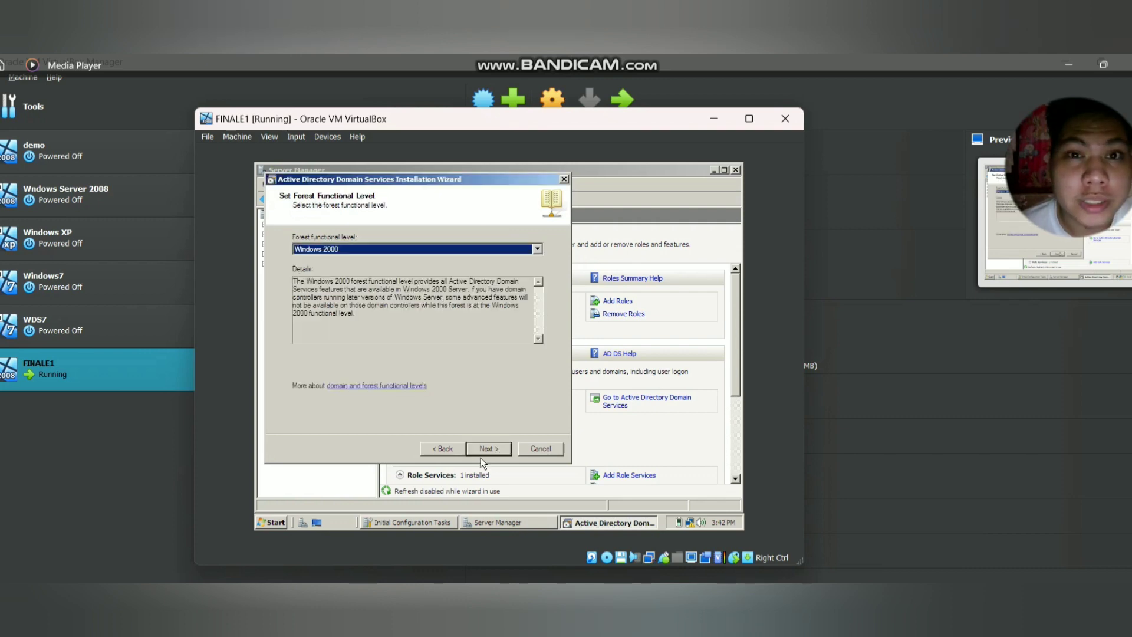
Step: Accept Windows 2000 as the forest functional level and Windows 2000 Native as the domain functional level
{"action": "left_click", "coordinate": [496, 450]}
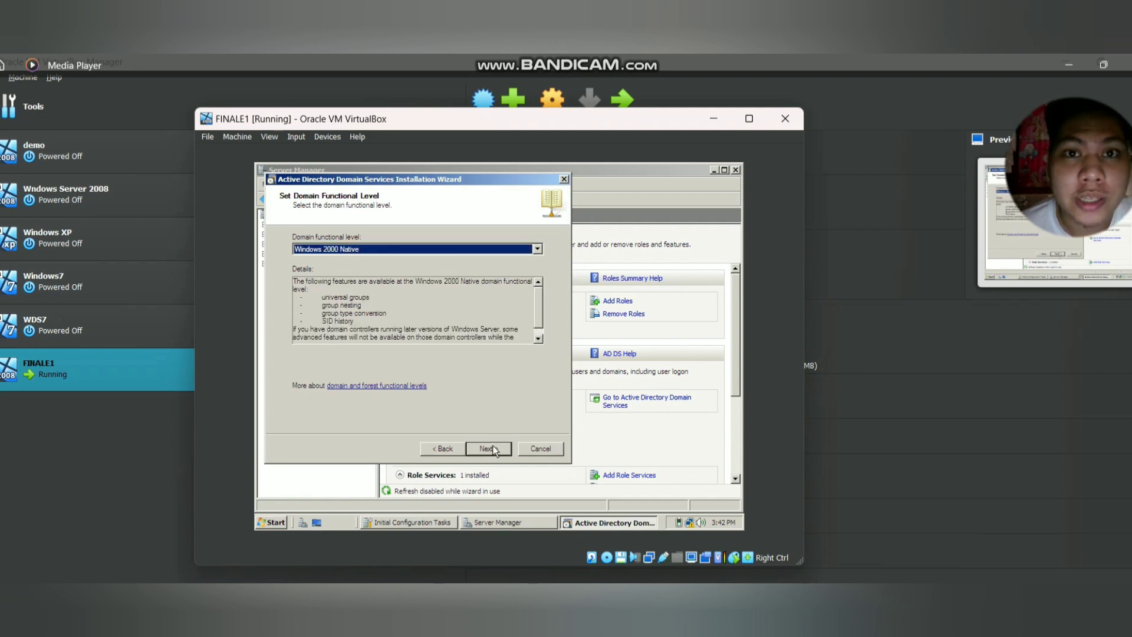
{"action": "left_click", "coordinate": [539, 250]}
{"action": "left_click", "coordinate": [539, 249]}
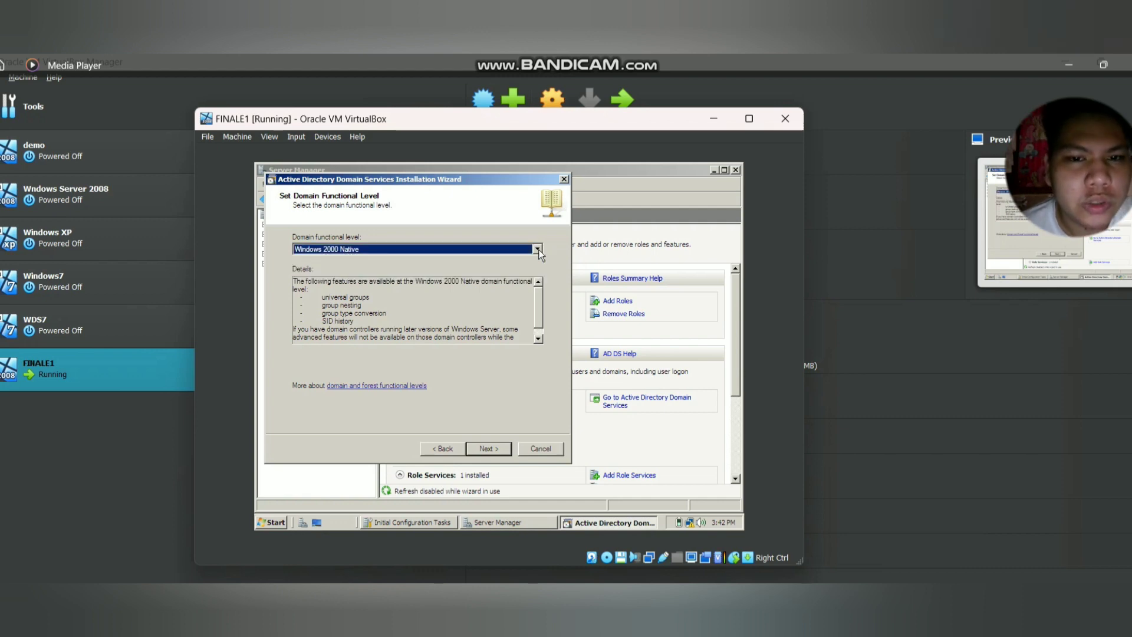
{"action": "left_click", "coordinate": [488, 449]}
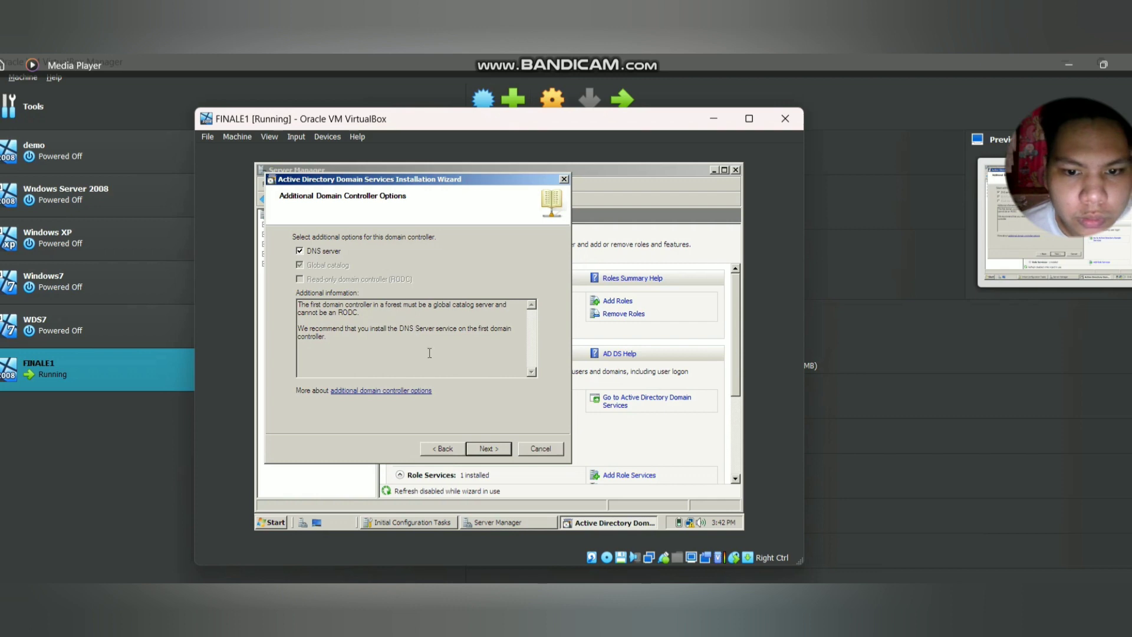
Step: Keep the DNS server option with a dynamically assigned IP address and no delegation, and accept the default database, log and SYSVOL folders
{"action": "left_click", "coordinate": [502, 450]}
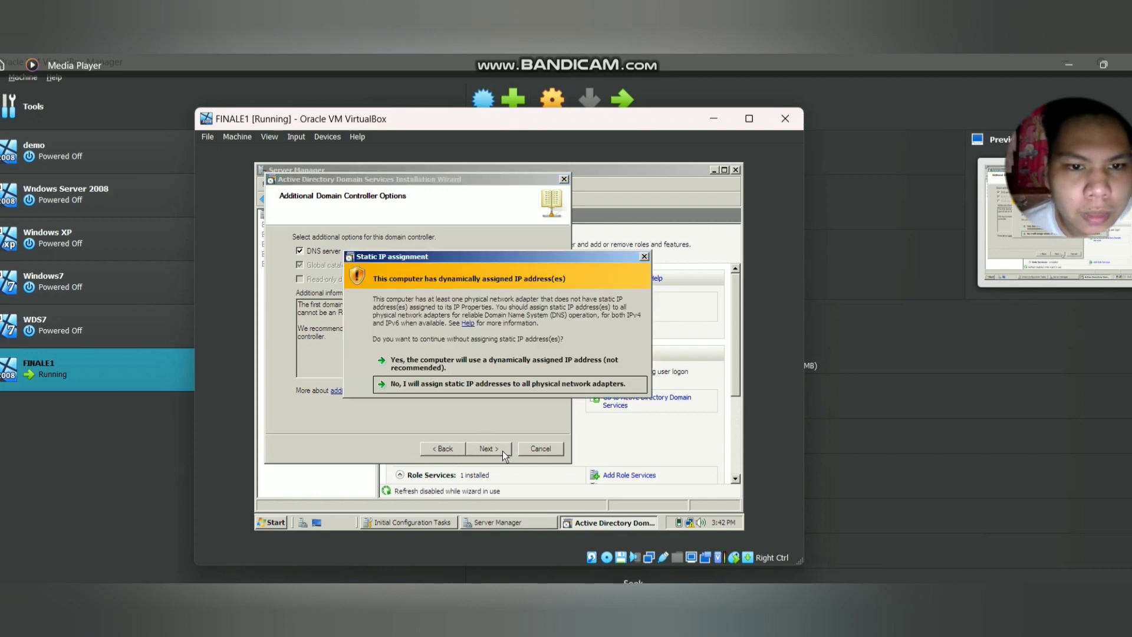
{"action": "left_click", "coordinate": [436, 363]}
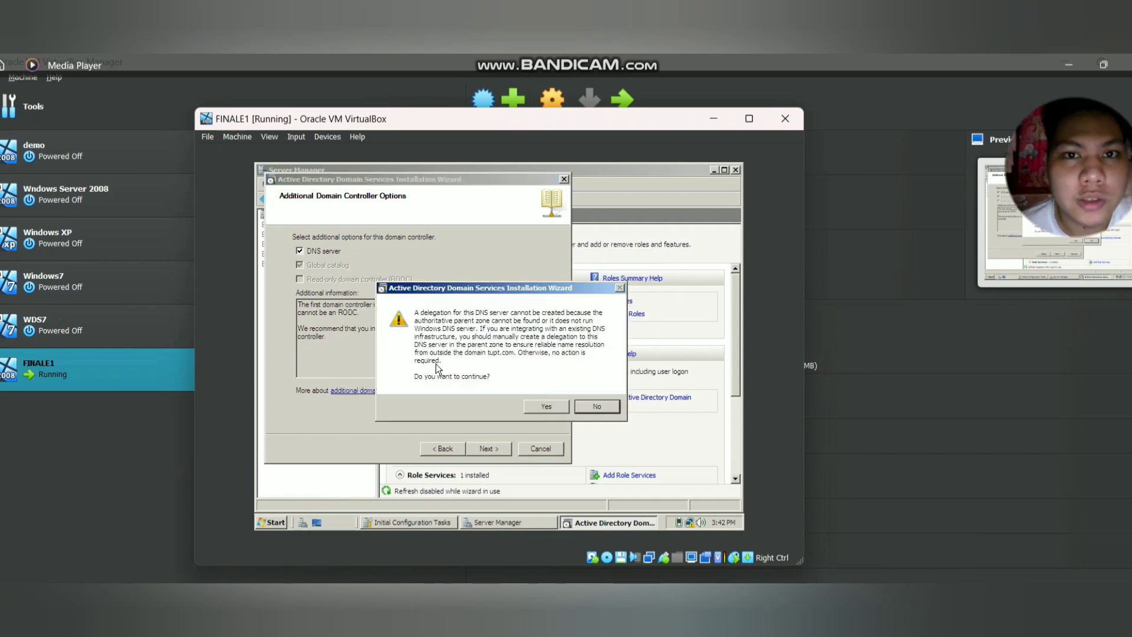
{"action": "left_click", "coordinate": [546, 407]}
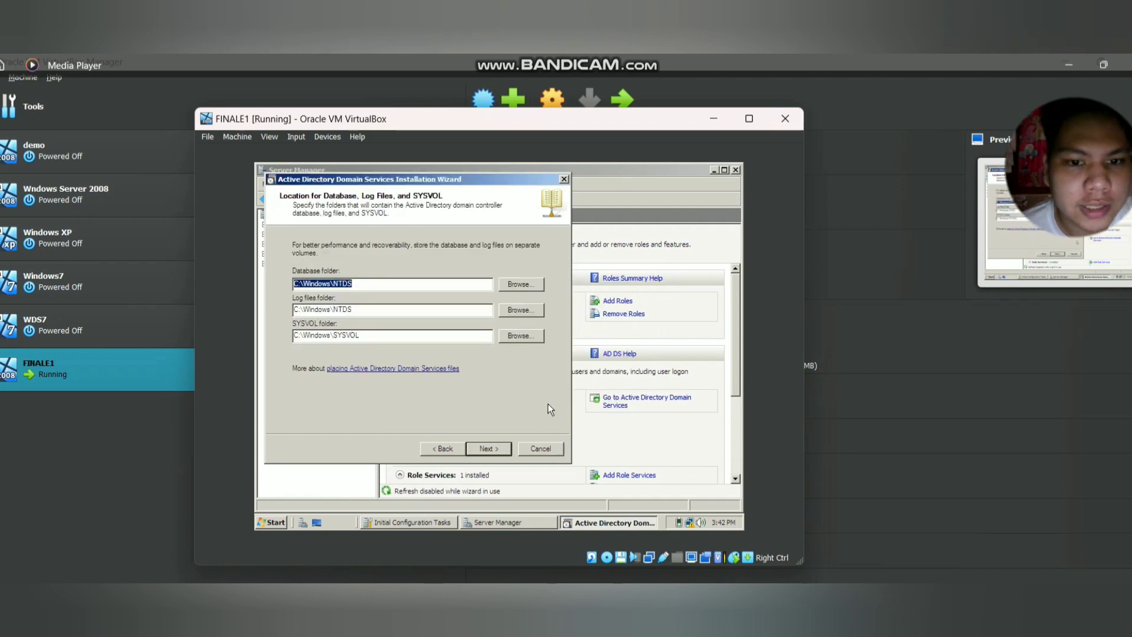
{"action": "left_click", "coordinate": [488, 448]}
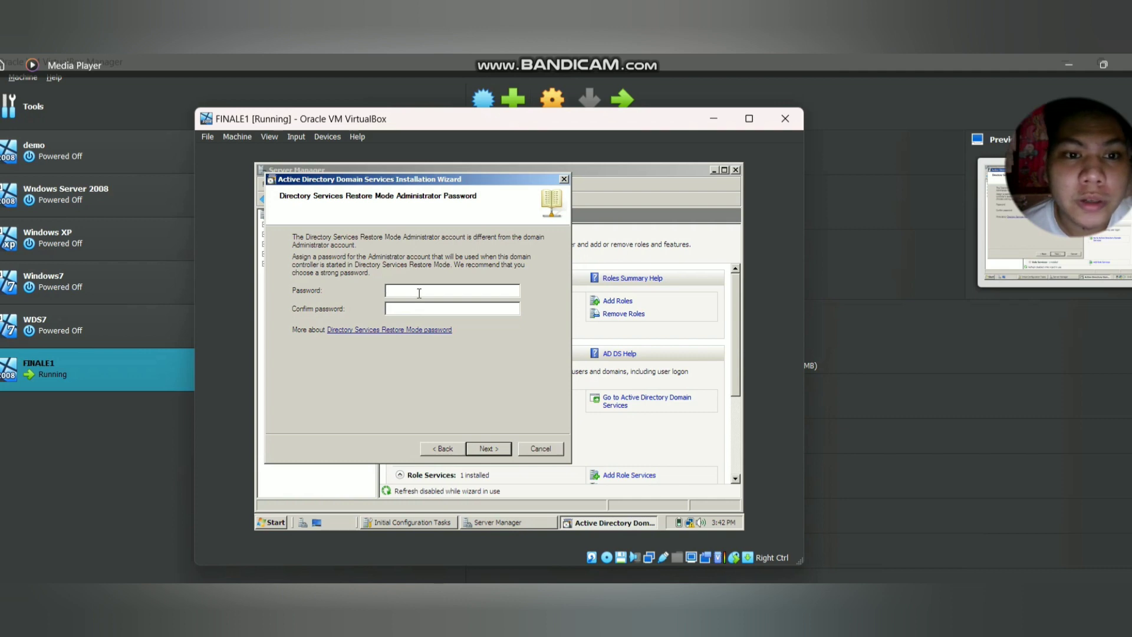
Step: Enter and confirm the Directory Services Restore Mode administrator password, and continue to the summary
{"action": "type", "text": "P••••••"}
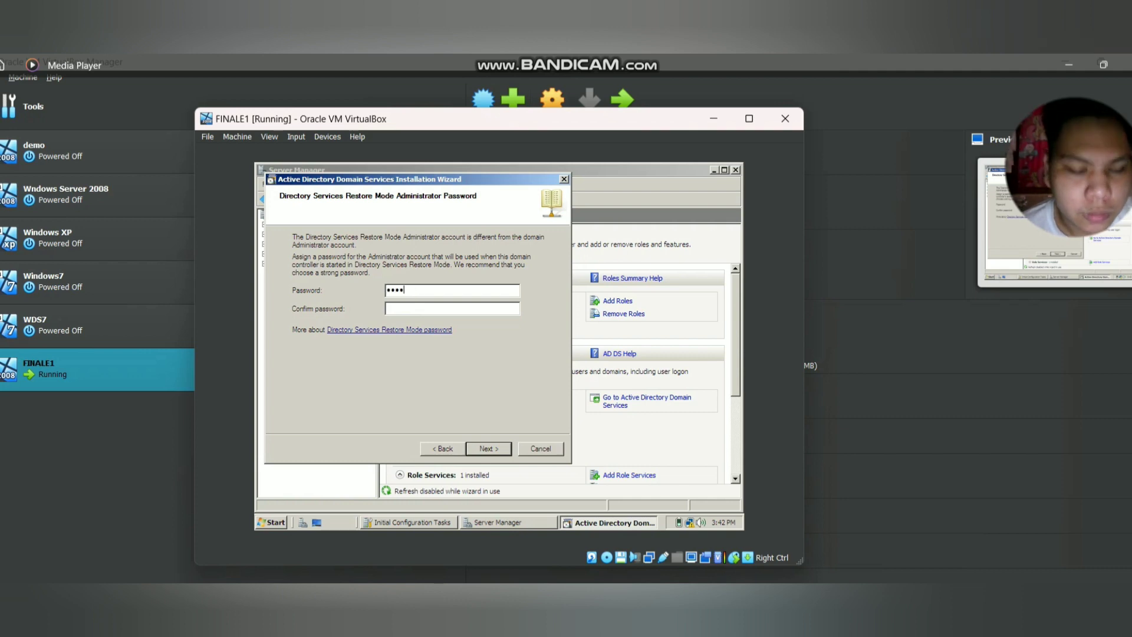
{"action": "type", "text": "•••"}
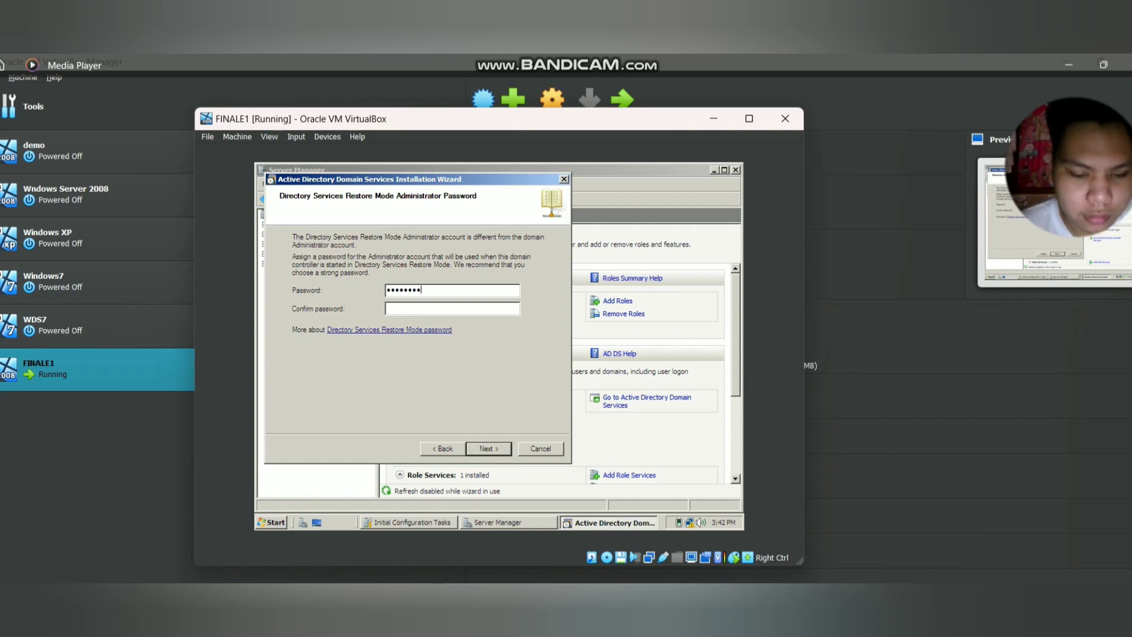
{"action": "left_click", "coordinate": [411, 310]}
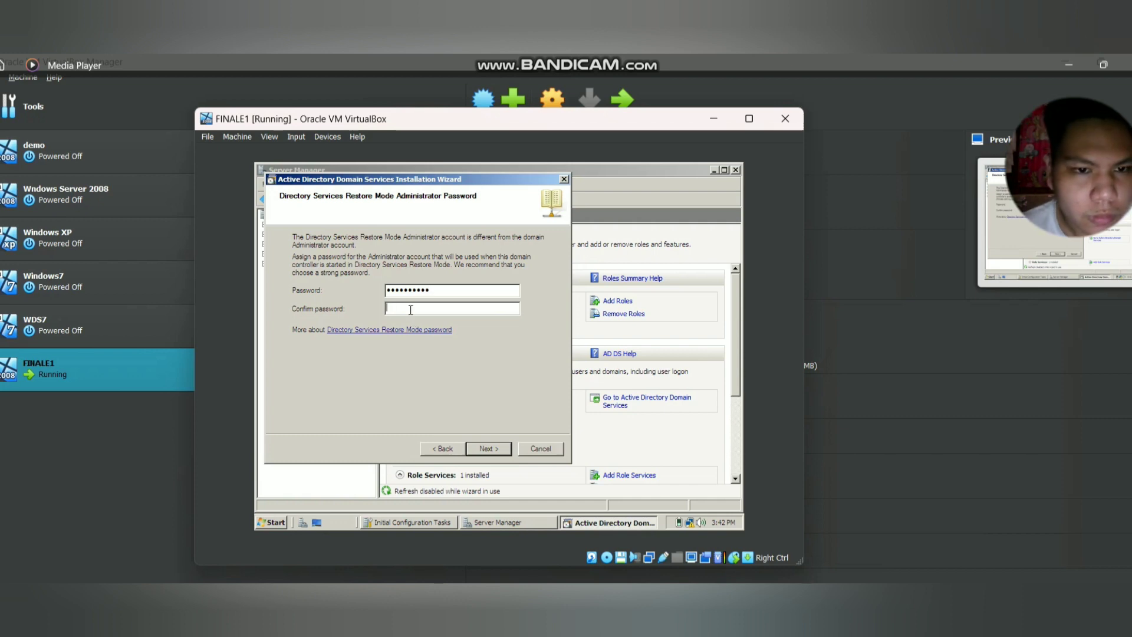
{"action": "type", "text": "•••••"}
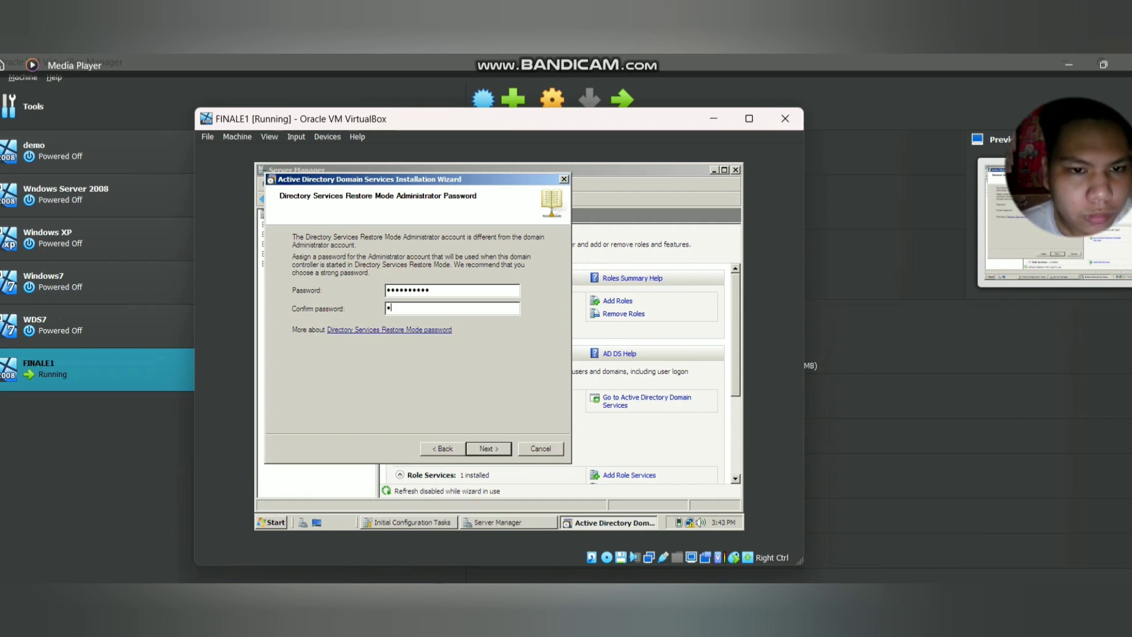
{"action": "type", "text": "•"}
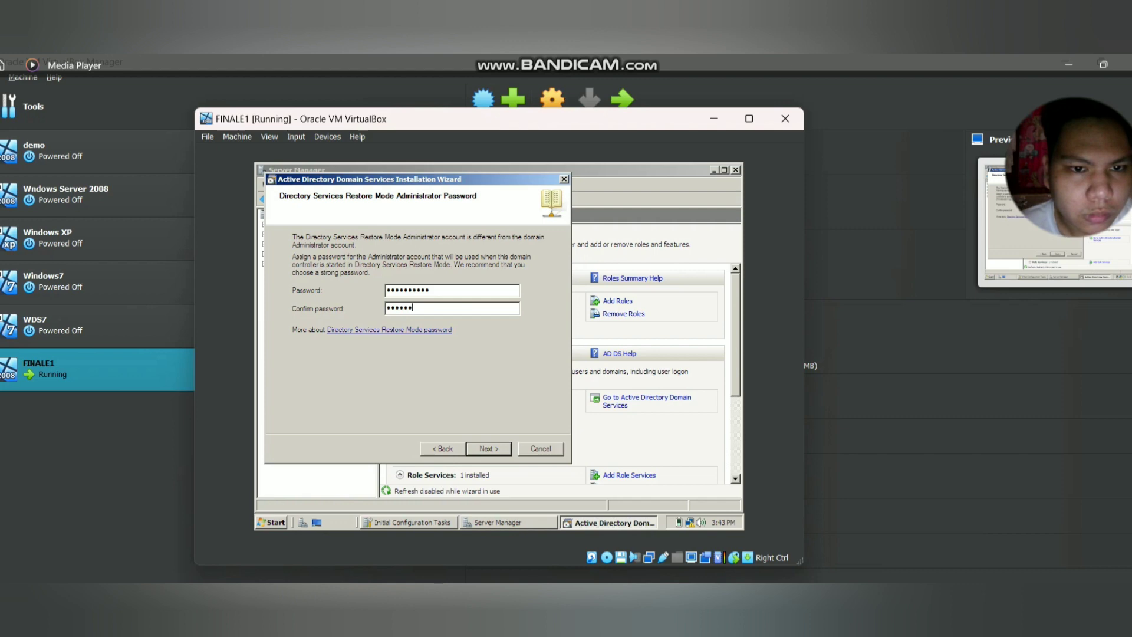
{"action": "type", "text": "••••"}
{"action": "left_click", "coordinate": [487, 451]}
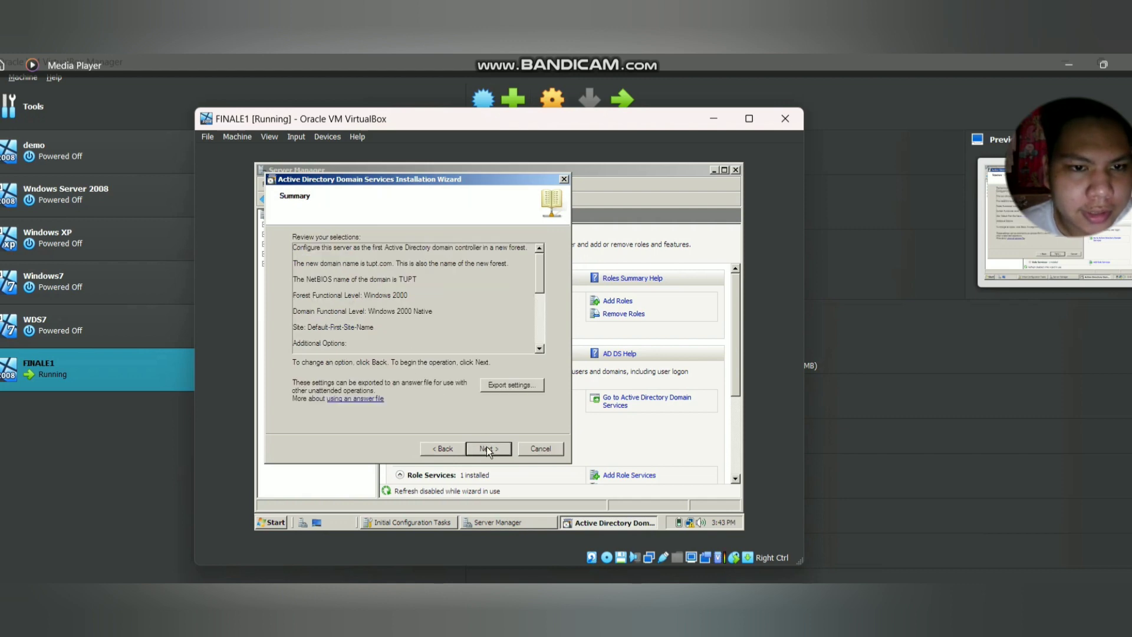
Step: Run the domain controller installation with the reviewed selections and finish the wizard
{"action": "left_click", "coordinate": [490, 450]}
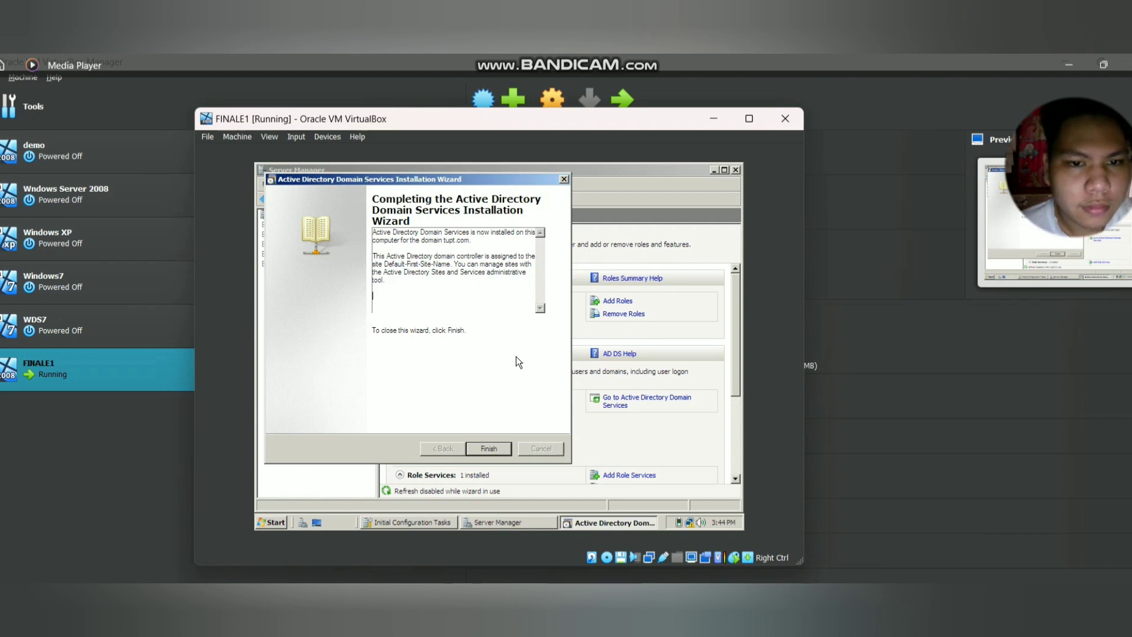
{"action": "left_click", "coordinate": [501, 449]}
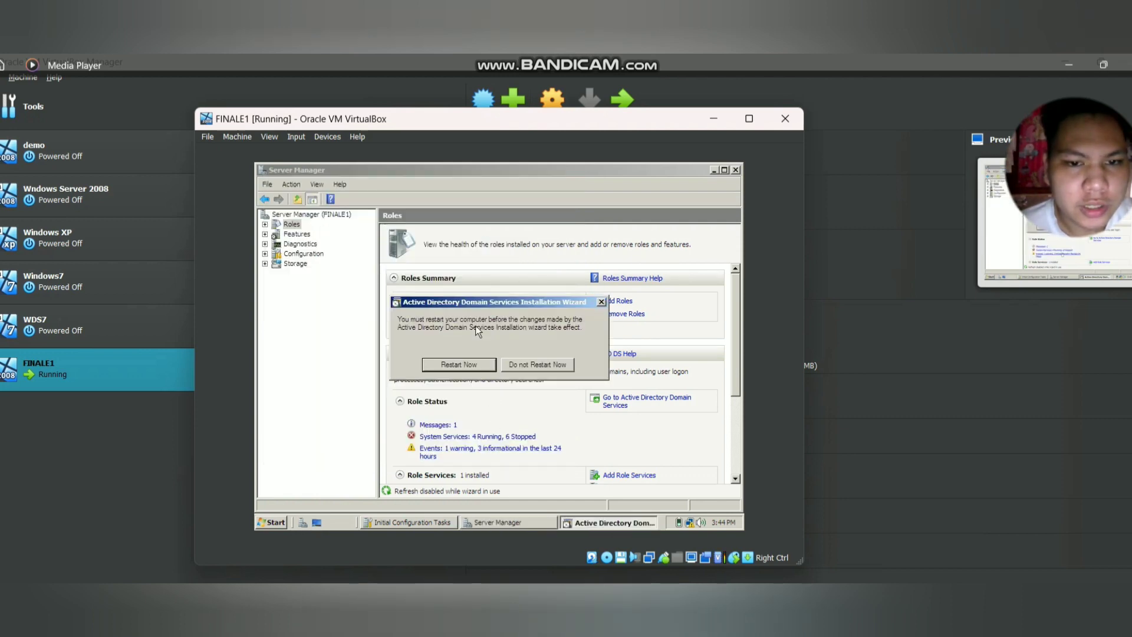
Step: Restart the server to complete the domain controller promotion, and look through the Users container in Active Directory Users and Computers
{"action": "left_click", "coordinate": [460, 365]}
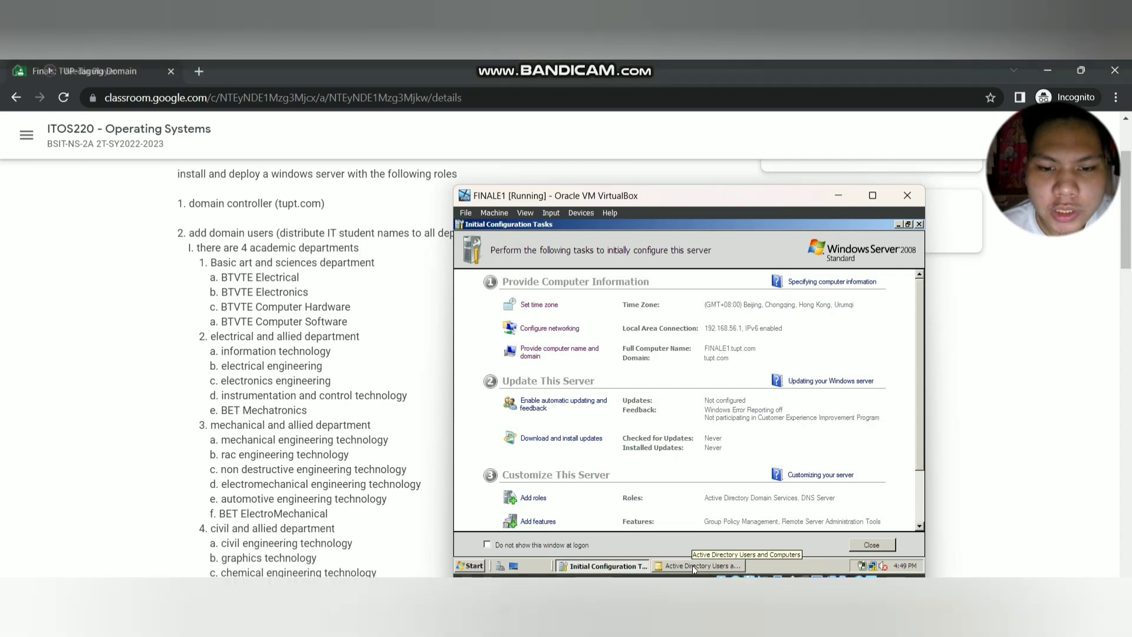
{"action": "left_click", "coordinate": [693, 566]}
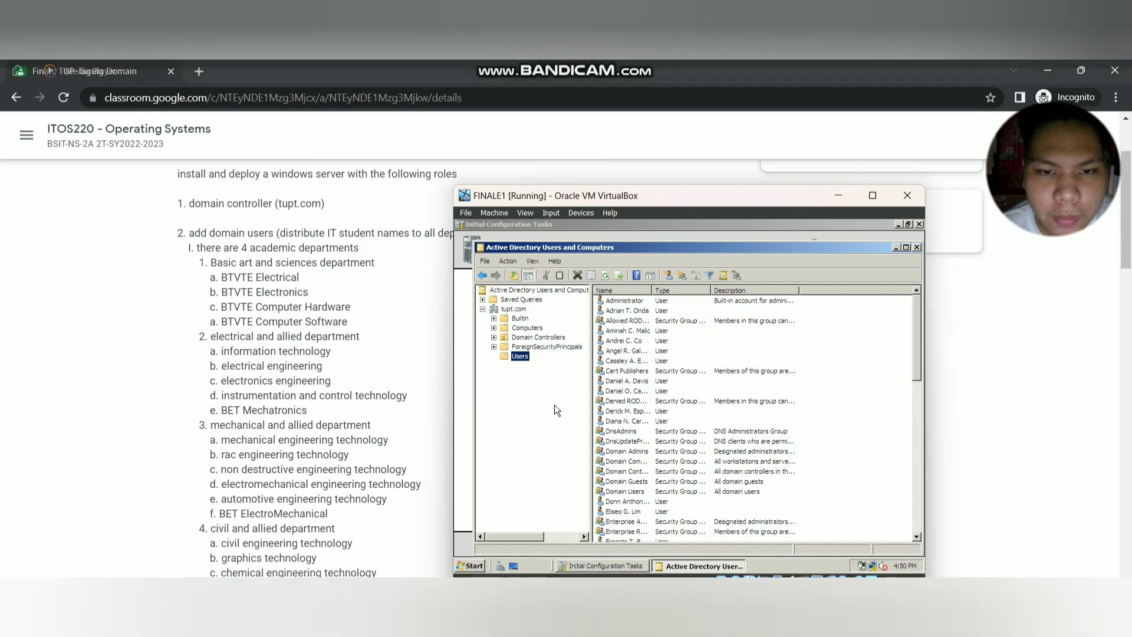
{"action": "scroll", "coordinate": [659, 416], "scroll_direction": "down", "scroll_amount": 3}
{"action": "scroll", "coordinate": [660, 416], "scroll_direction": "up", "scroll_amount": 2}
{"action": "scroll", "coordinate": [660, 416], "scroll_direction": "up", "scroll_amount": 1}
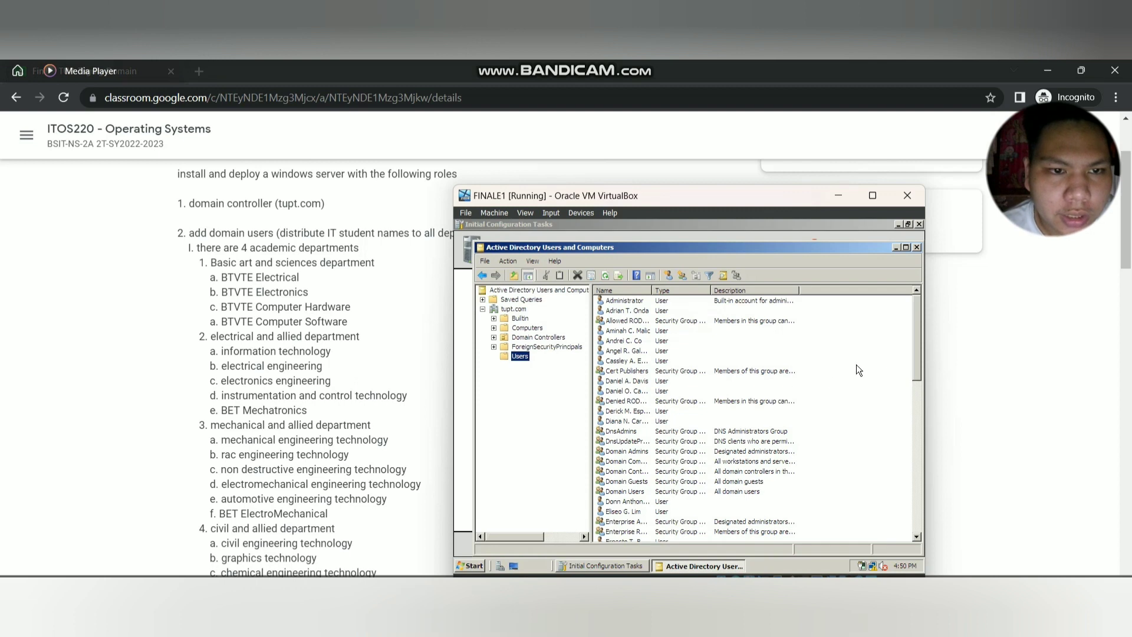
{"action": "mouse_move", "coordinate": [918, 366]}
{"action": "left_mouse_down"}
{"action": "mouse_move", "coordinate": [922, 519]}
{"action": "mouse_move", "coordinate": [923, 367]}
{"action": "left_mouse_up"}
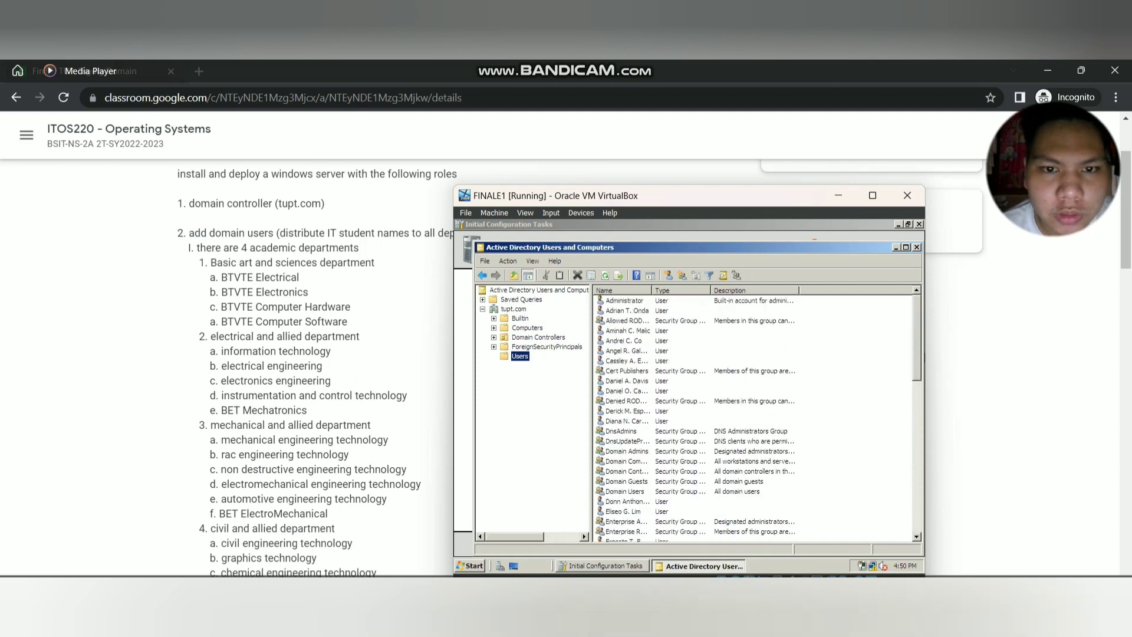
Step: Create organizational units under tupt.com, adding "Electrical andAllied Department" inside Academic Department and an Electronics Engineering unit within it
{"action": "right_click", "coordinate": [516, 307]}
{"action": "mouse_move", "coordinate": [553, 378]}
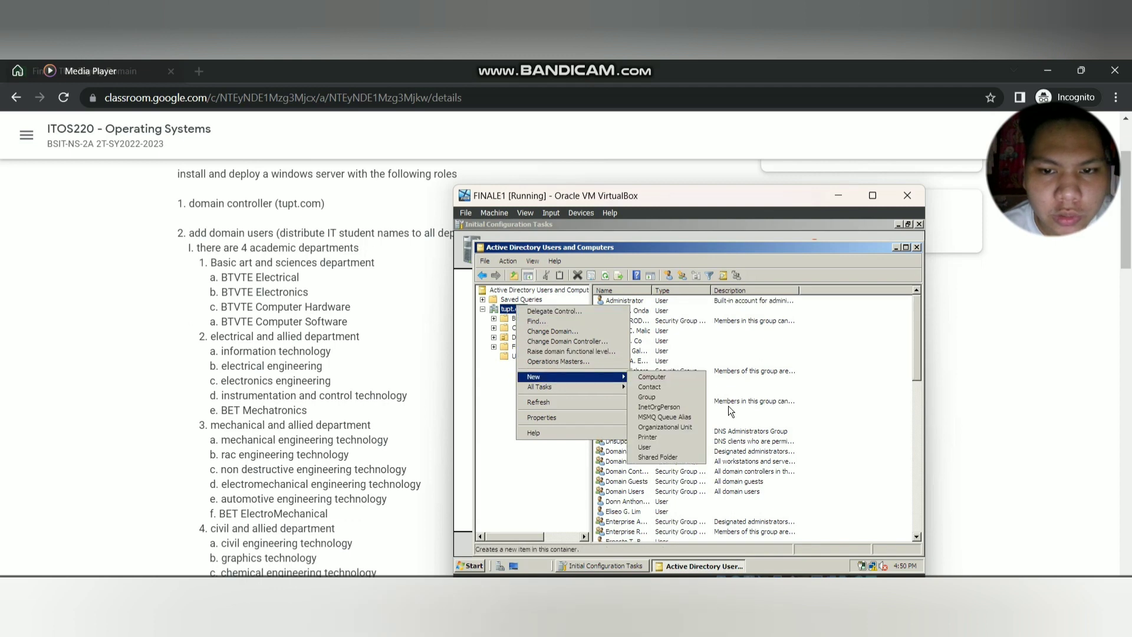
{"action": "left_click", "coordinate": [677, 427]}
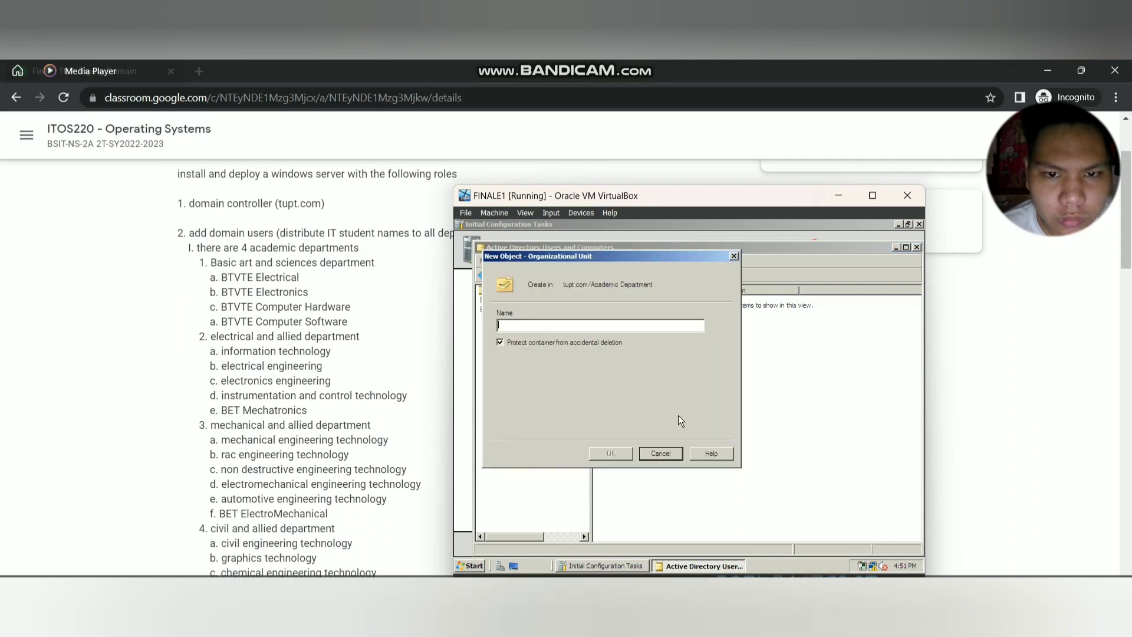
{"action": "type", "text": "Electrical andAllied Department"}
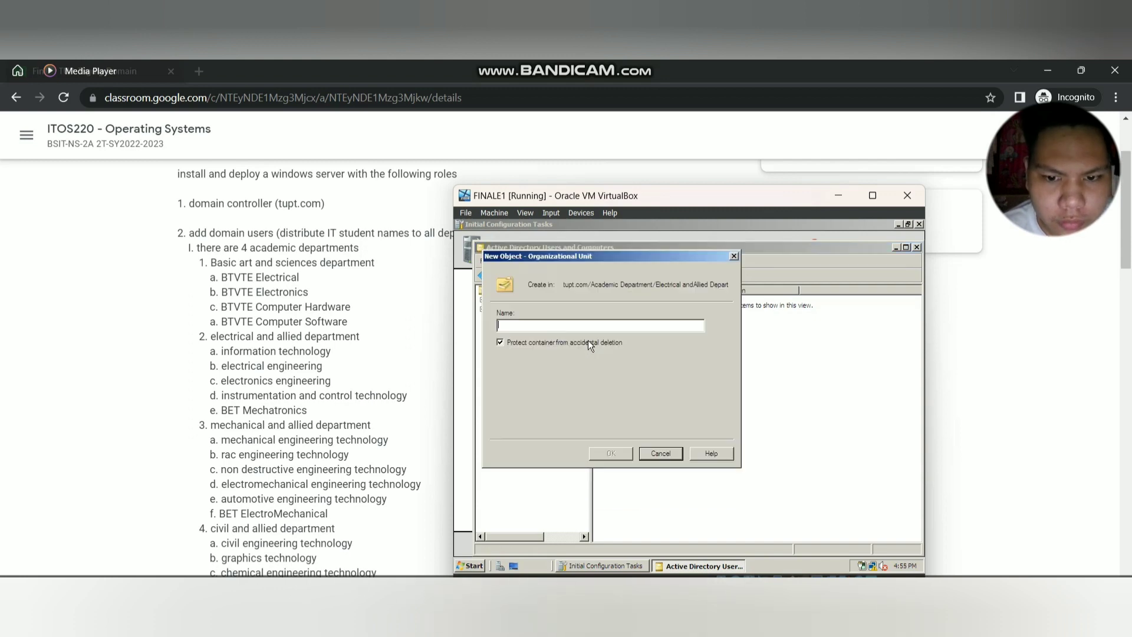
{"action": "type", "text": "Electronics Engineering"}
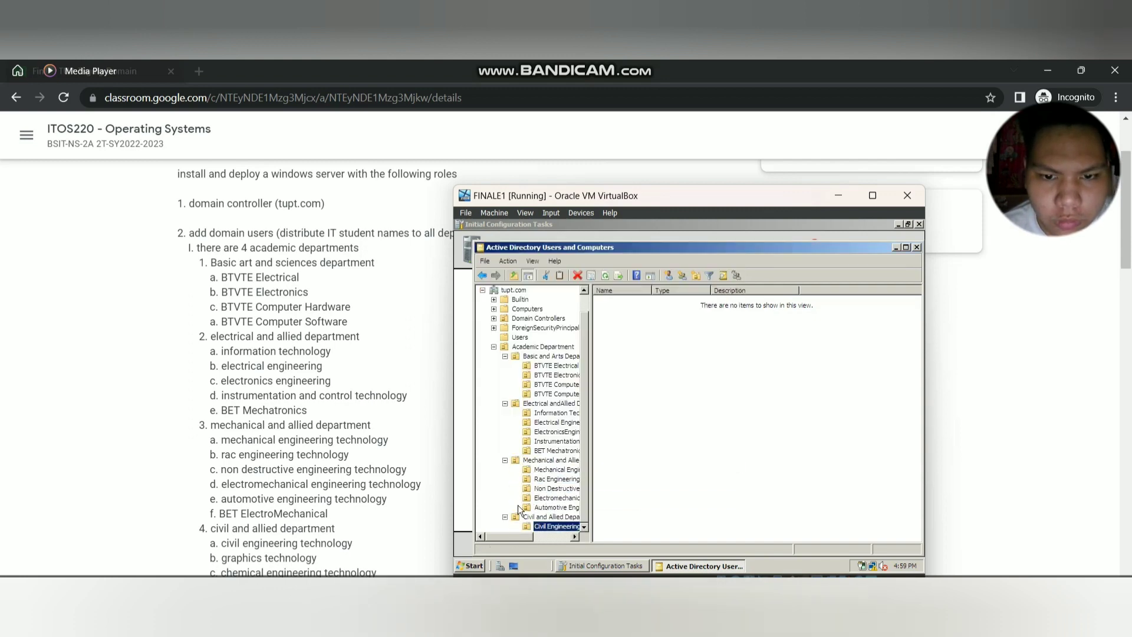
Step: Create a Graphics Engineering organizational unit inside Civil and Allied Department
{"action": "right_click", "coordinate": [537, 513]}
{"action": "mouse_move", "coordinate": [563, 420]}
{"action": "left_click", "coordinate": [649, 472]}
{"action": "type", "text": "Graph"}
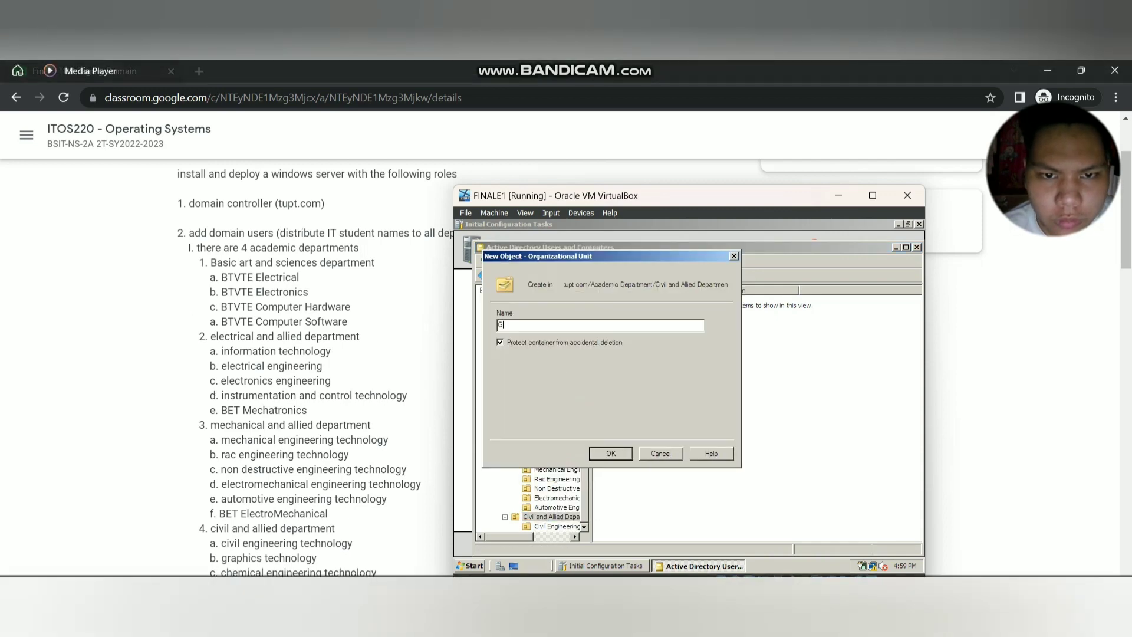
{"action": "type", "text": "ics Engineering"}
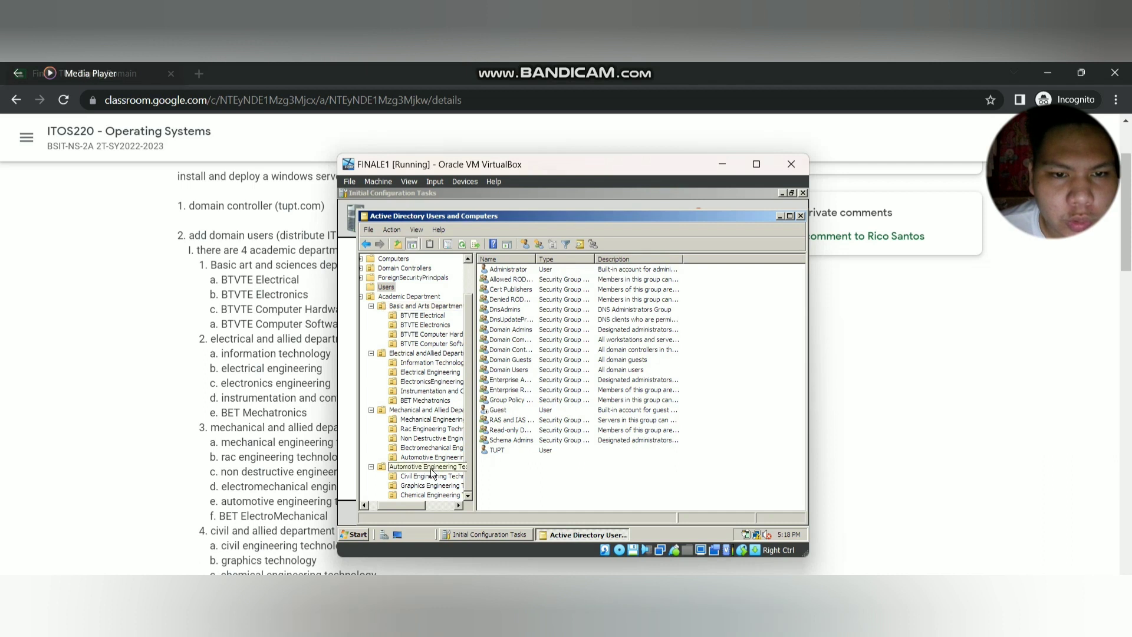
Step: Review the academic organizational units and their users alongside the assignment's requirements for departments, domain users and workstation logon
{"action": "mouse_move", "coordinate": [404, 508]}
{"action": "left_mouse_down"}
{"action": "mouse_move", "coordinate": [392, 507]}
{"action": "mouse_move", "coordinate": [410, 510]}
{"action": "left_mouse_up"}
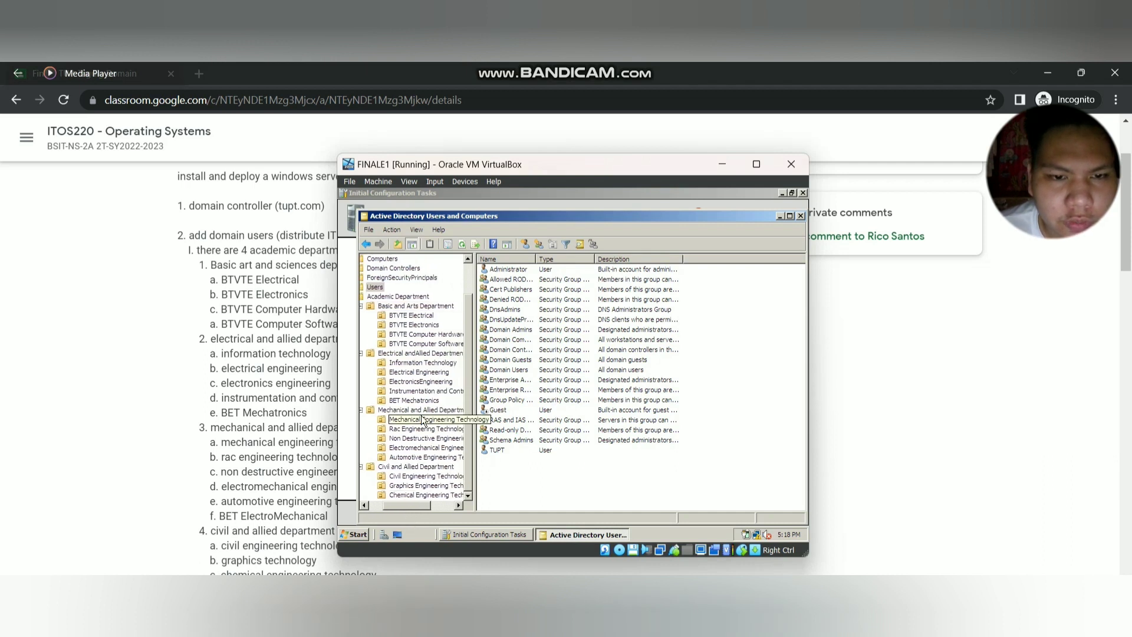
{"action": "left_click", "coordinate": [411, 306]}
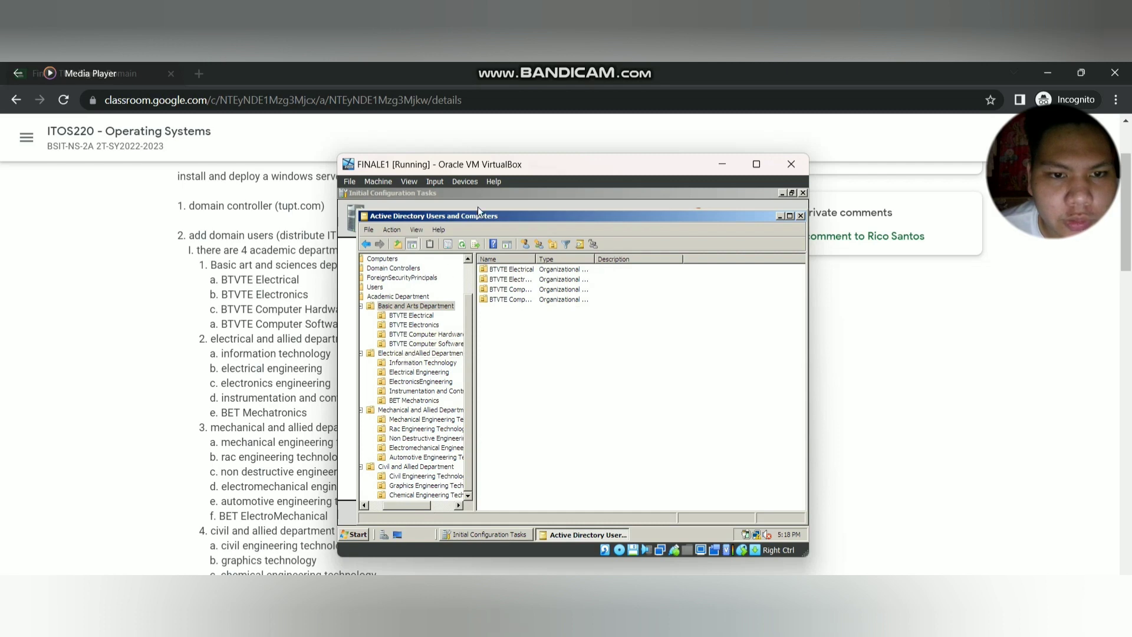
{"action": "left_click_drag", "start_coordinate": [499, 189], "coordinate": [641, 216]}
{"action": "scroll", "coordinate": [481, 285], "scroll_direction": "down", "scroll_amount": 15}
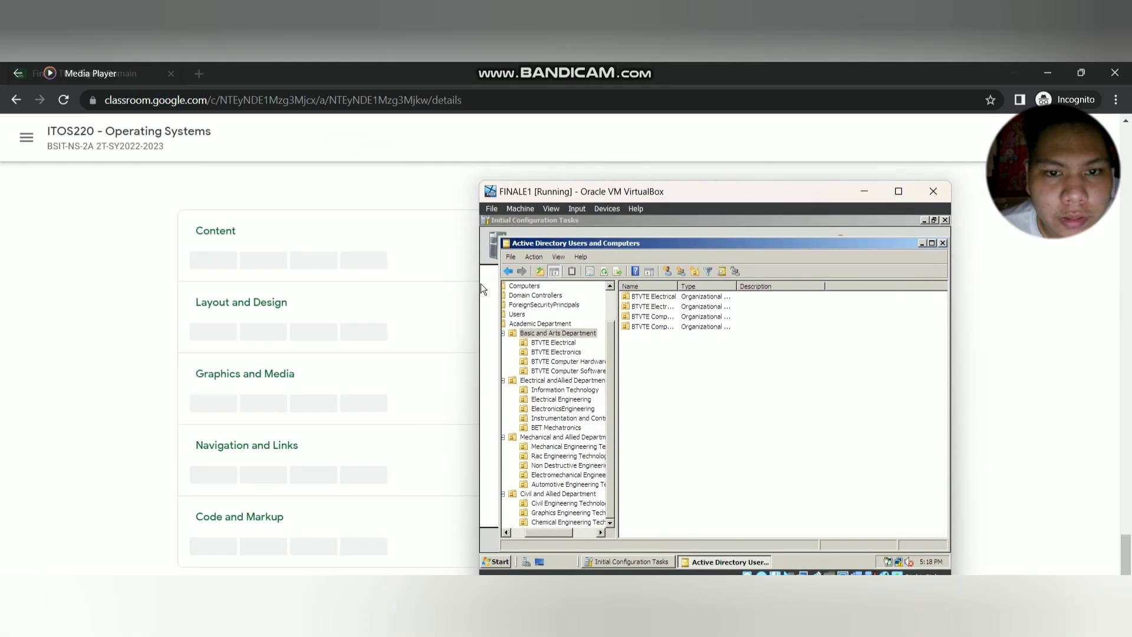
{"action": "scroll", "coordinate": [481, 285], "scroll_direction": "up", "scroll_amount": 10}
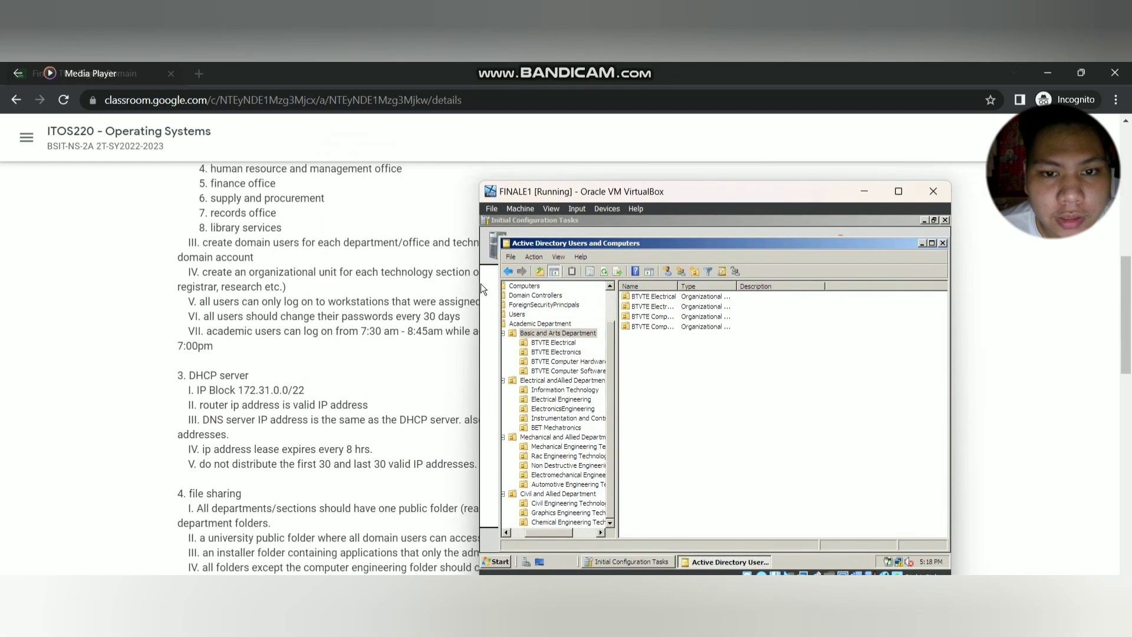
{"action": "left_click", "coordinate": [955, 409]}
{"action": "scroll", "coordinate": [589, 366], "scroll_direction": "up", "scroll_amount": 3}
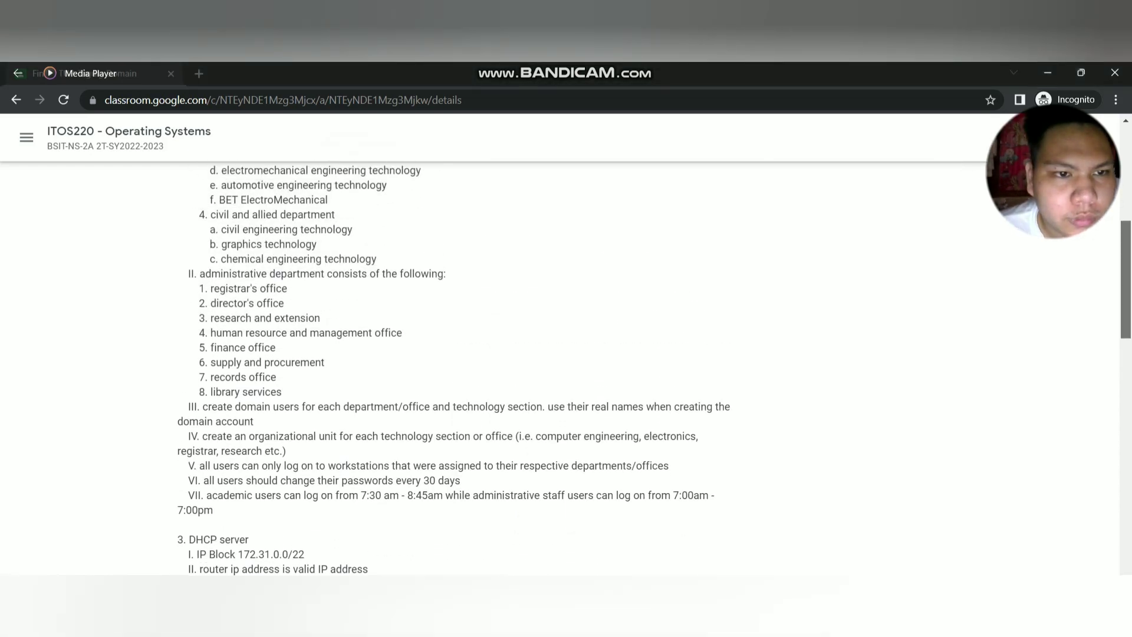
{"action": "key", "text": "alt+Tab"}
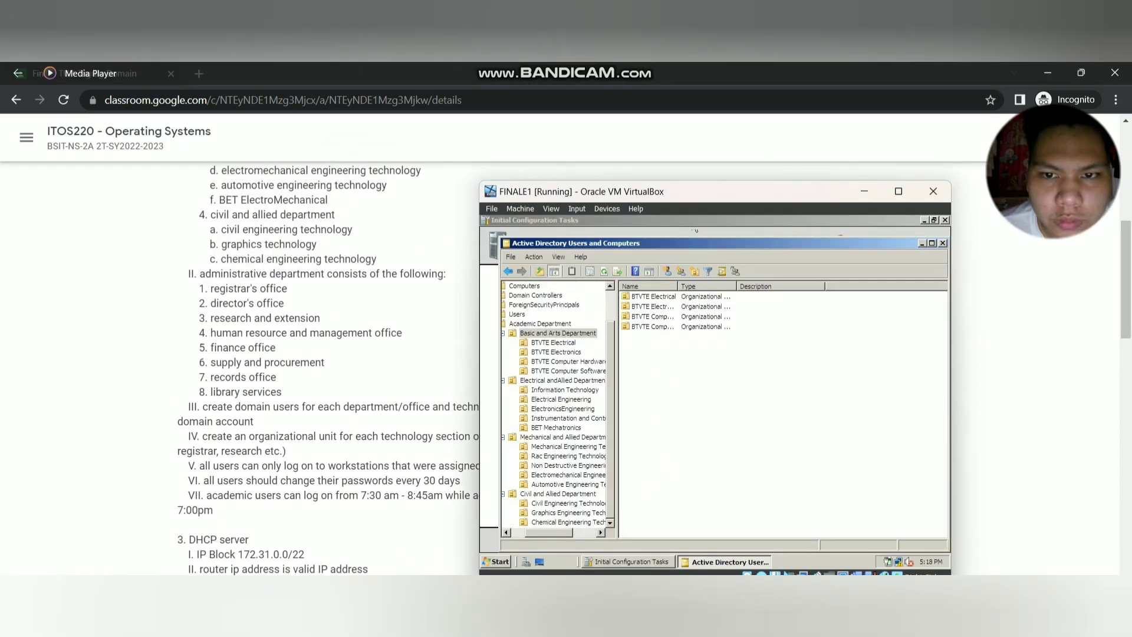
{"action": "left_click_drag", "start_coordinate": [692, 221], "coordinate": [762, 214]}
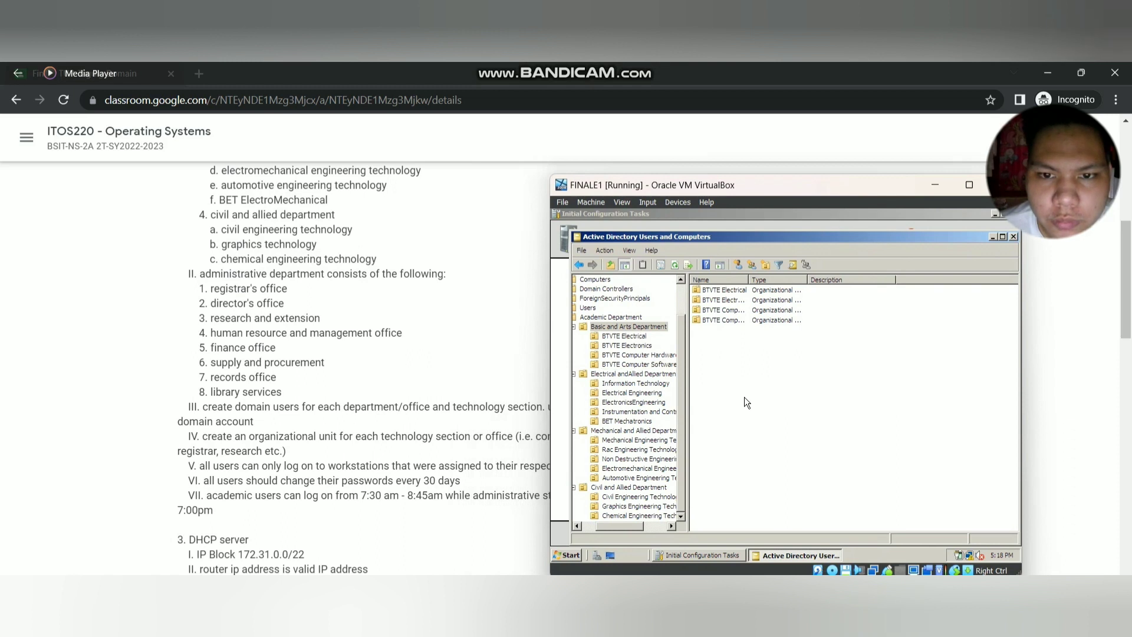
{"action": "left_click", "coordinate": [632, 346]}
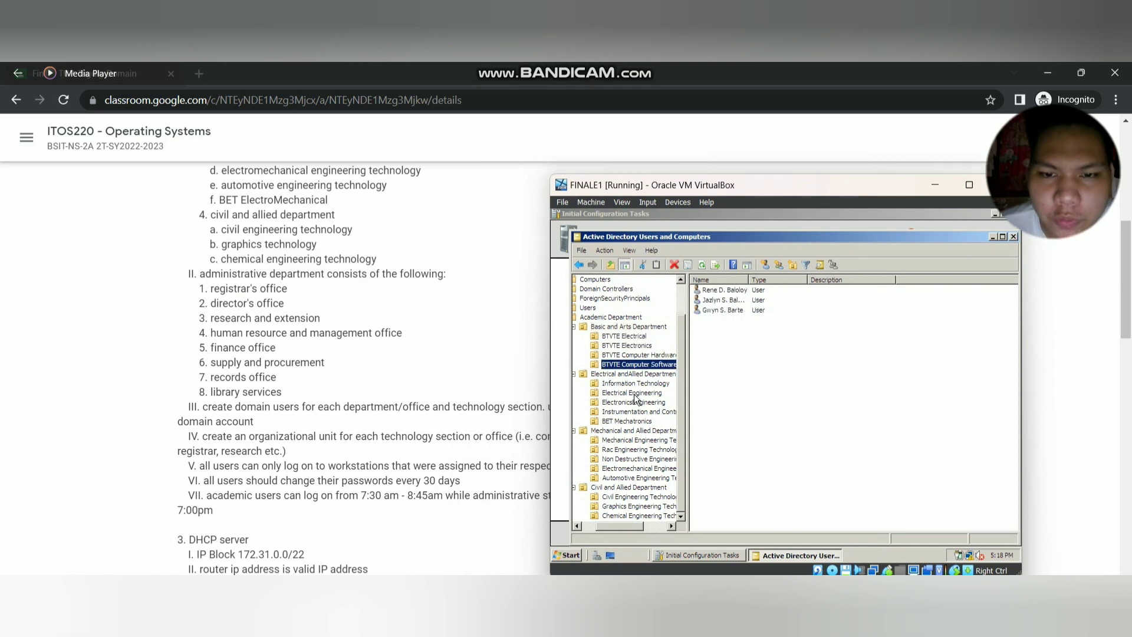
{"action": "left_click", "coordinate": [635, 393]}
{"action": "left_click", "coordinate": [628, 328]}
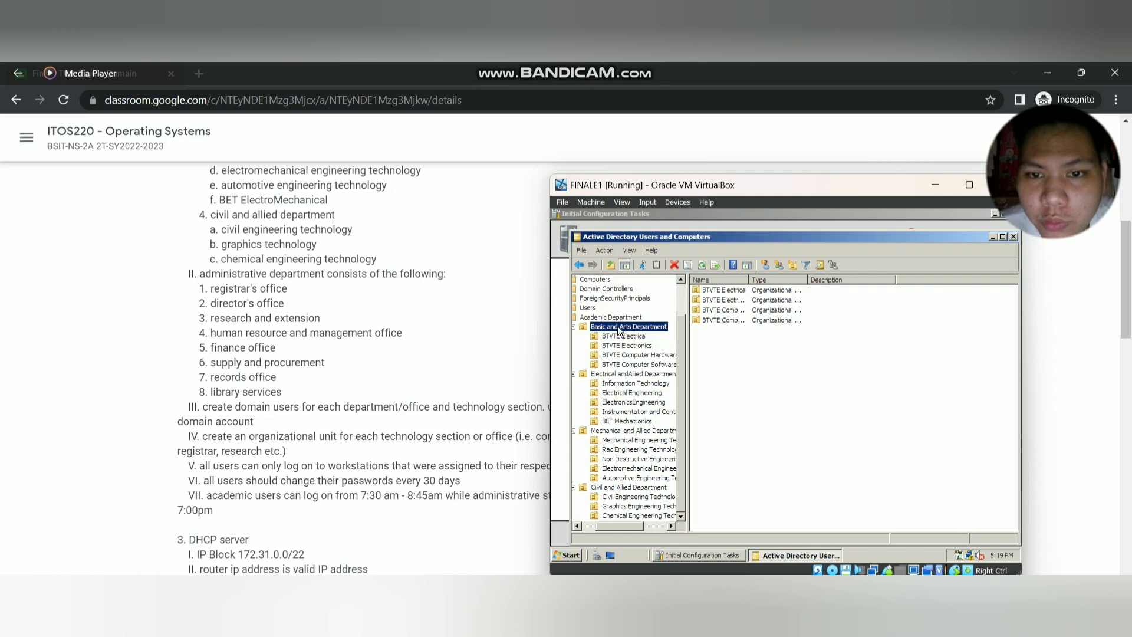
Step: Create a computer account named Electrical in the BTVTE Electrical organizational unit
{"action": "left_click", "coordinate": [635, 338]}
{"action": "right_click", "coordinate": [742, 360]}
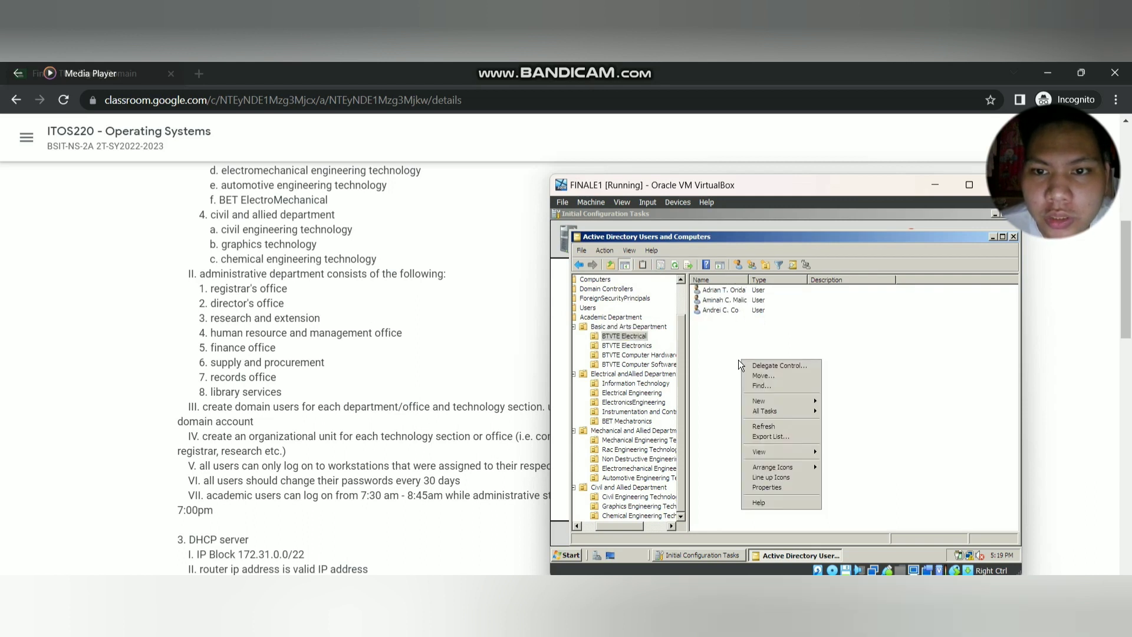
{"action": "mouse_move", "coordinate": [774, 402]}
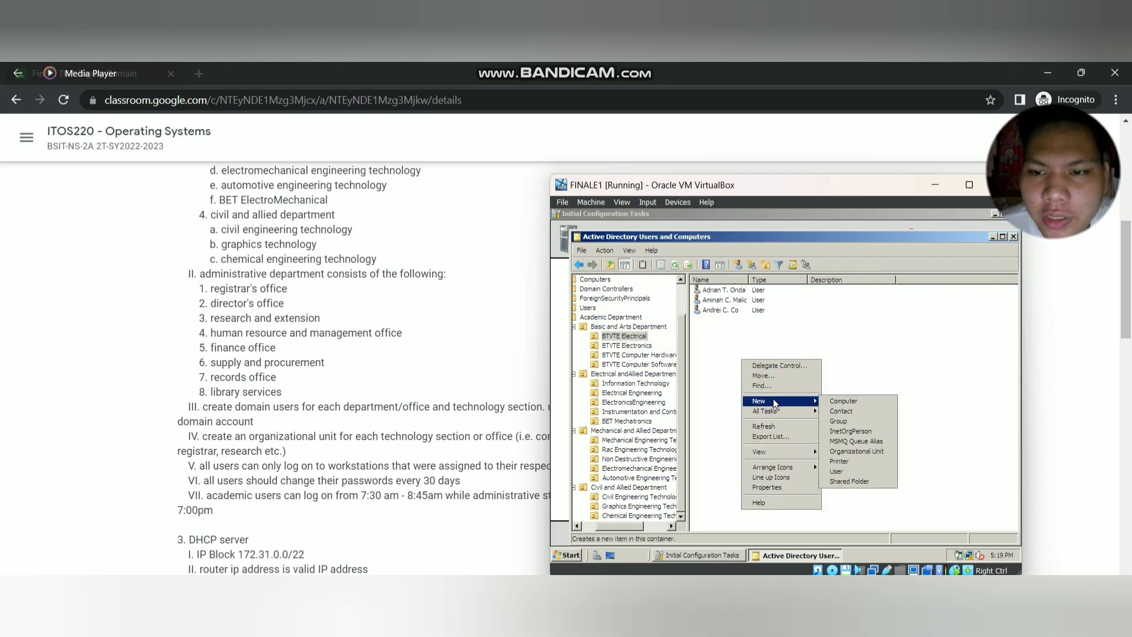
{"action": "left_click", "coordinate": [826, 402]}
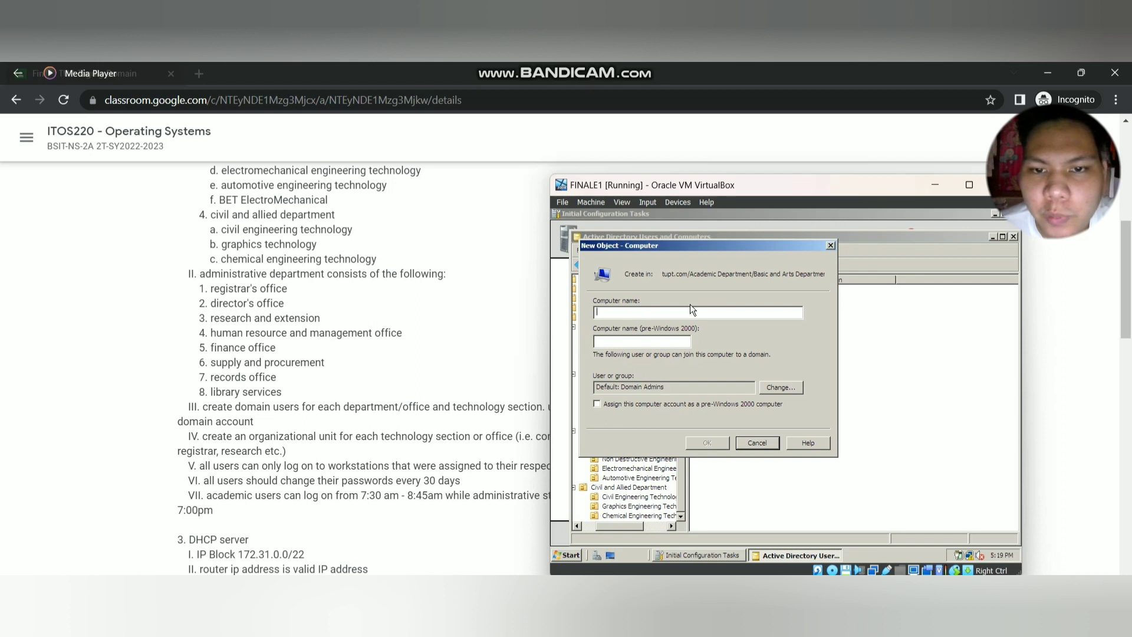
{"action": "type", "text": "Ele"}
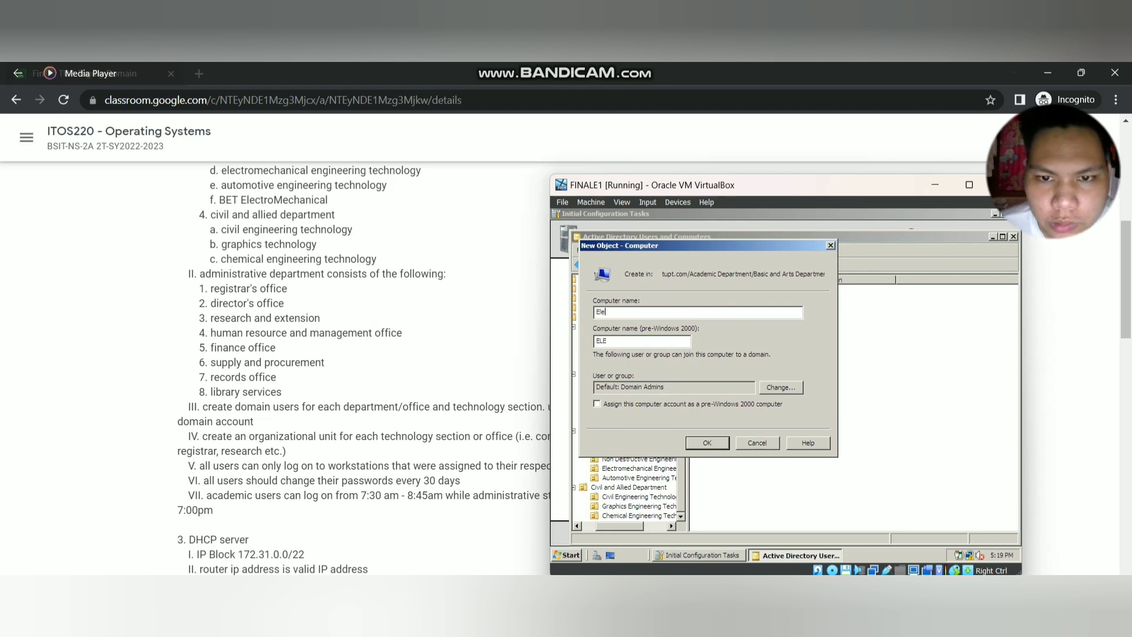
{"action": "type", "text": "ctrical"}
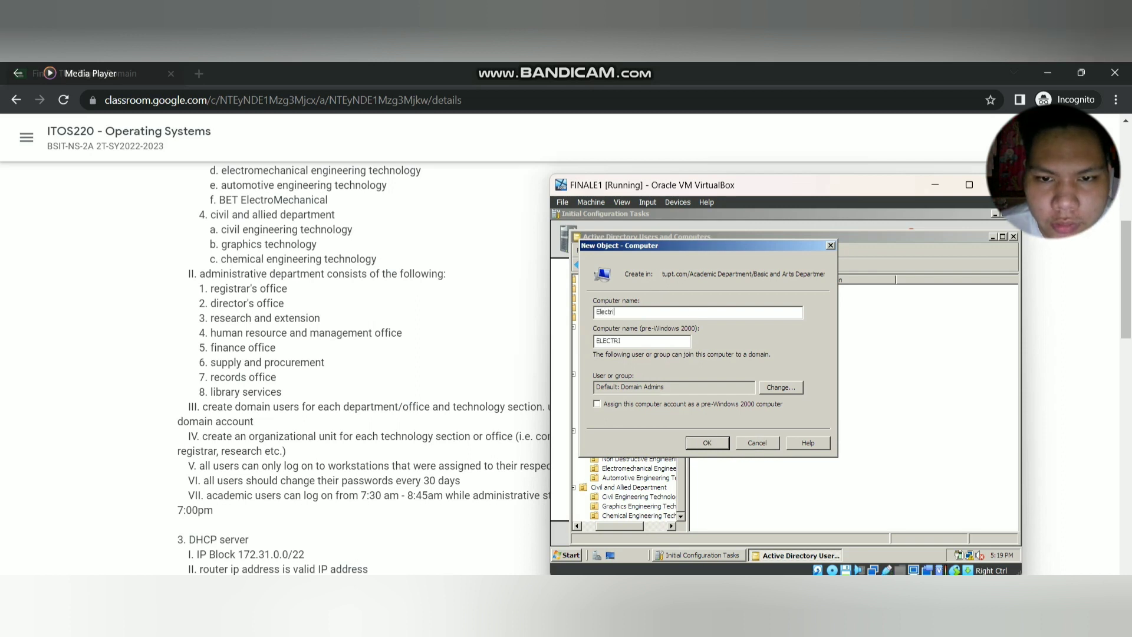
{"action": "left_click", "coordinate": [727, 444]}
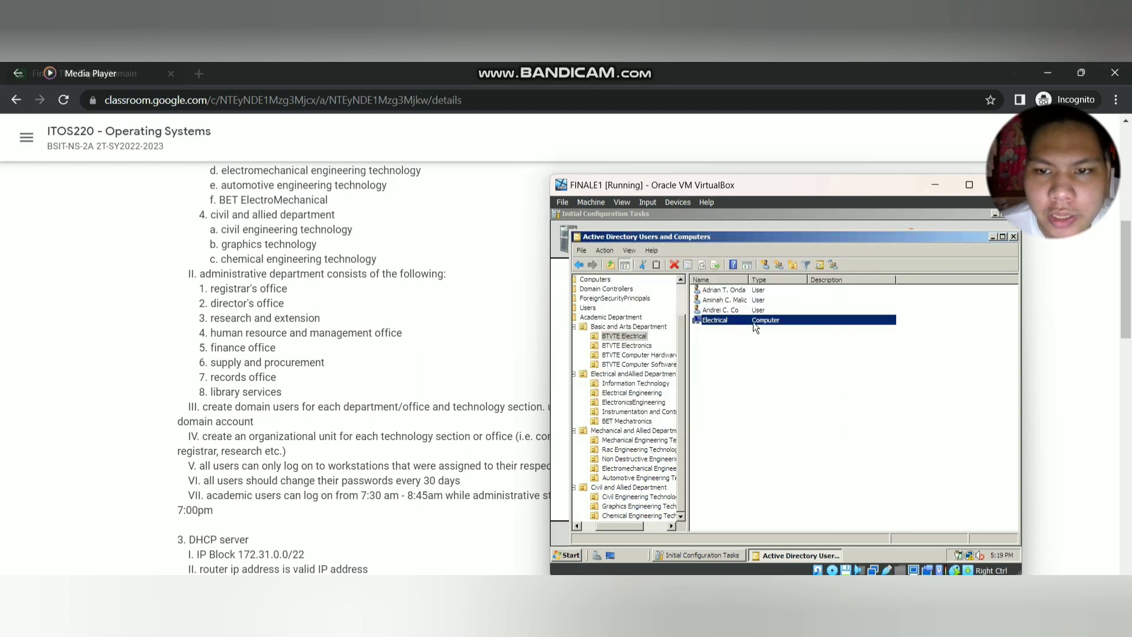
{"action": "left_click", "coordinate": [791, 365]}
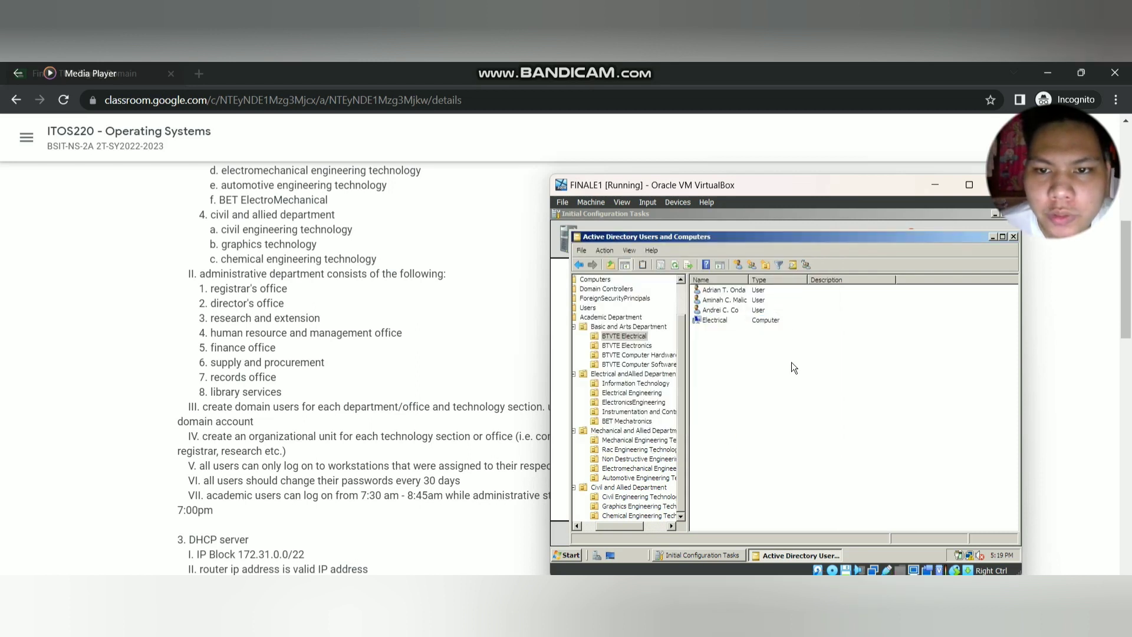
Step: Select the three users in BTVTE Electrical together and open their shared account properties
{"action": "left_click", "coordinate": [741, 290]}
{"action": "left_click", "coordinate": [736, 300]}
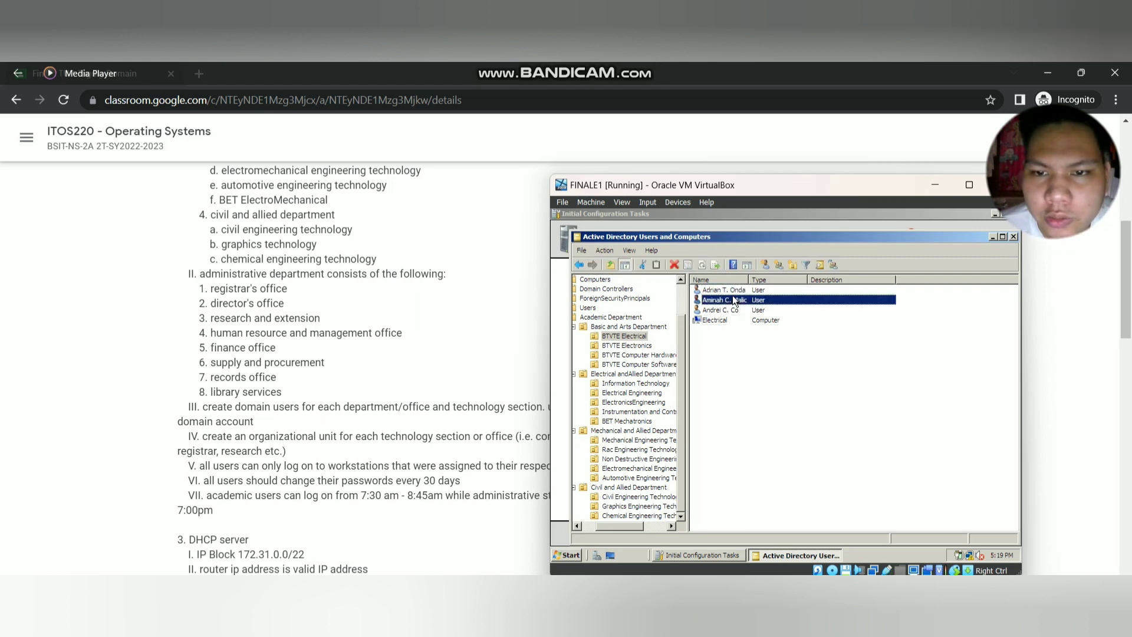
{"action": "left_click", "coordinate": [732, 292], "text": "ctrl"}
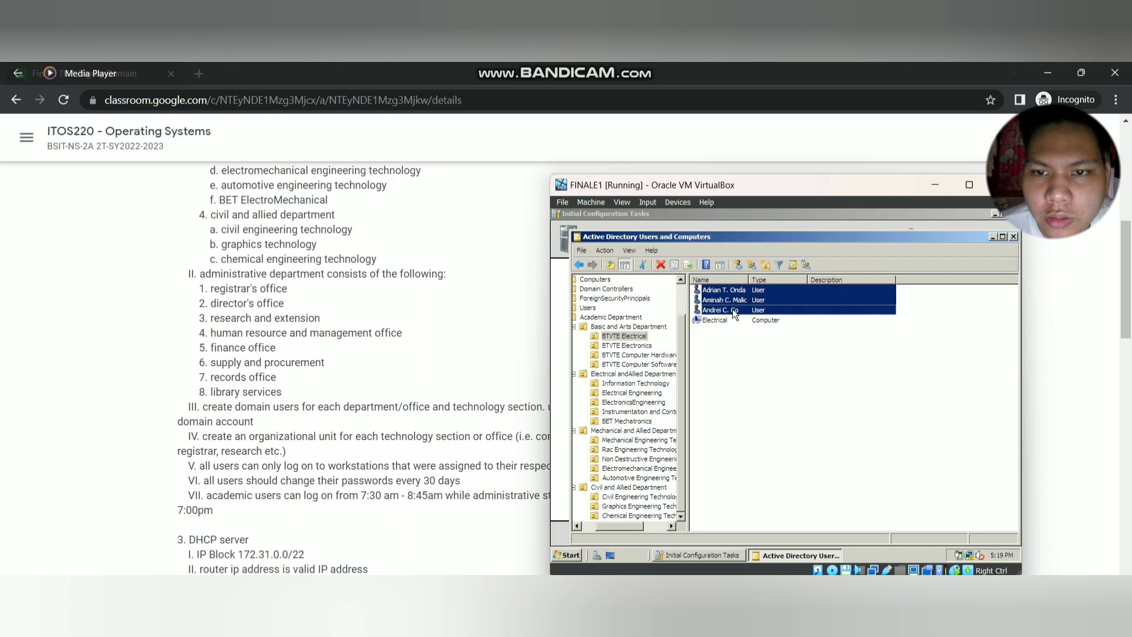
{"action": "right_click", "coordinate": [733, 309]}
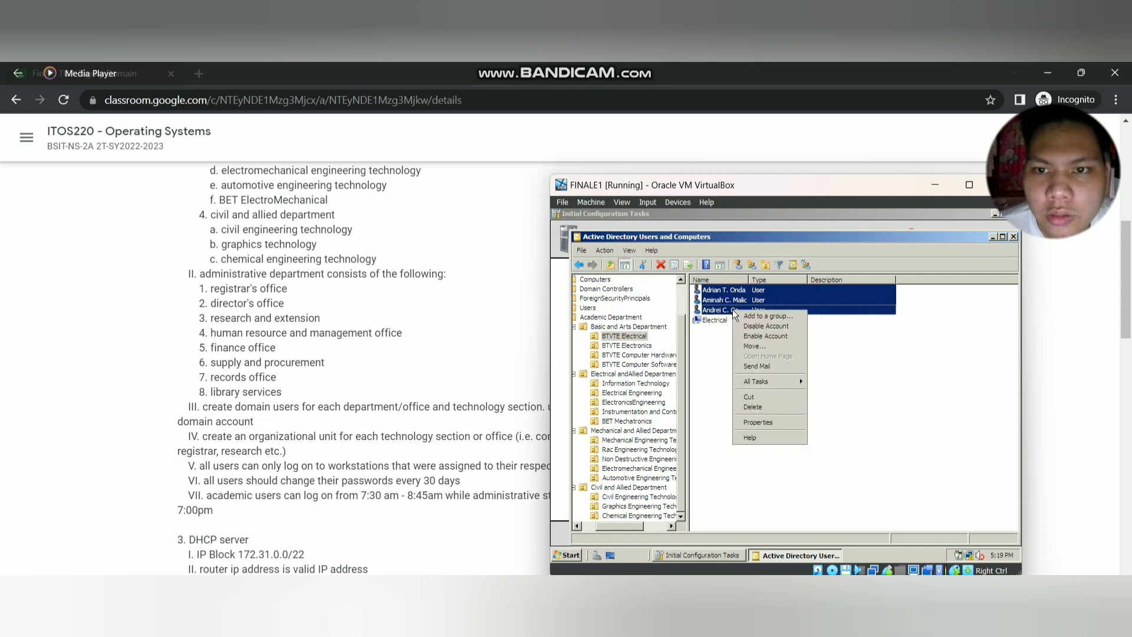
{"action": "left_click", "coordinate": [773, 422]}
{"action": "left_click", "coordinate": [729, 257]}
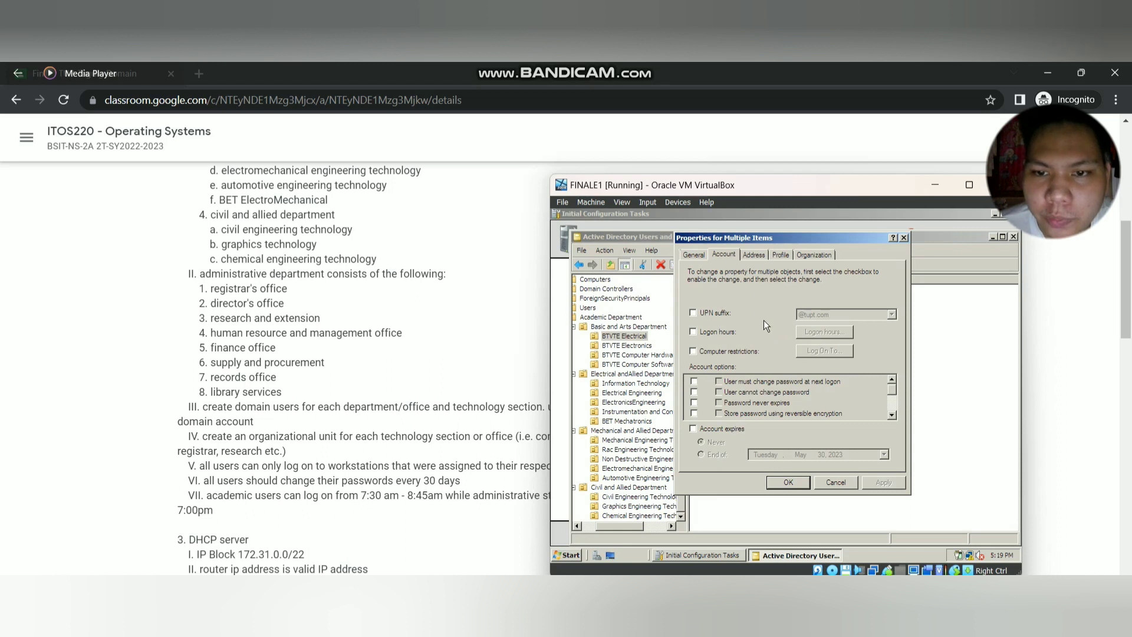
Step: Enable computer restrictions for the selected BTVTE Electrical users, allow logon only to the computer Electrical, and apply the change
{"action": "left_click", "coordinate": [722, 352]}
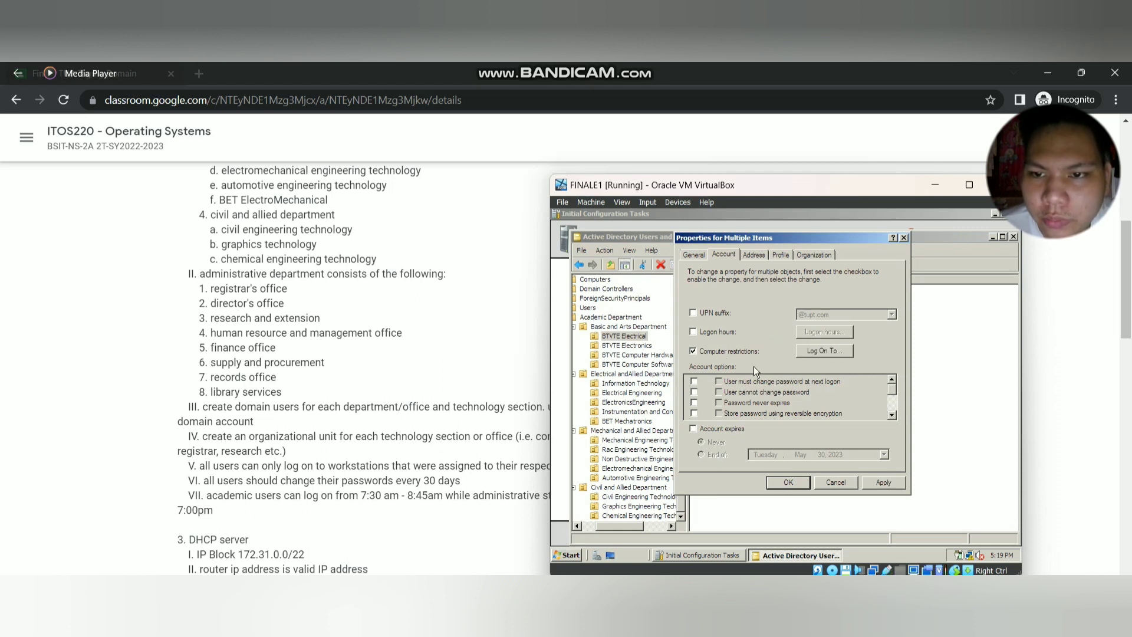
{"action": "left_click", "coordinate": [837, 351]}
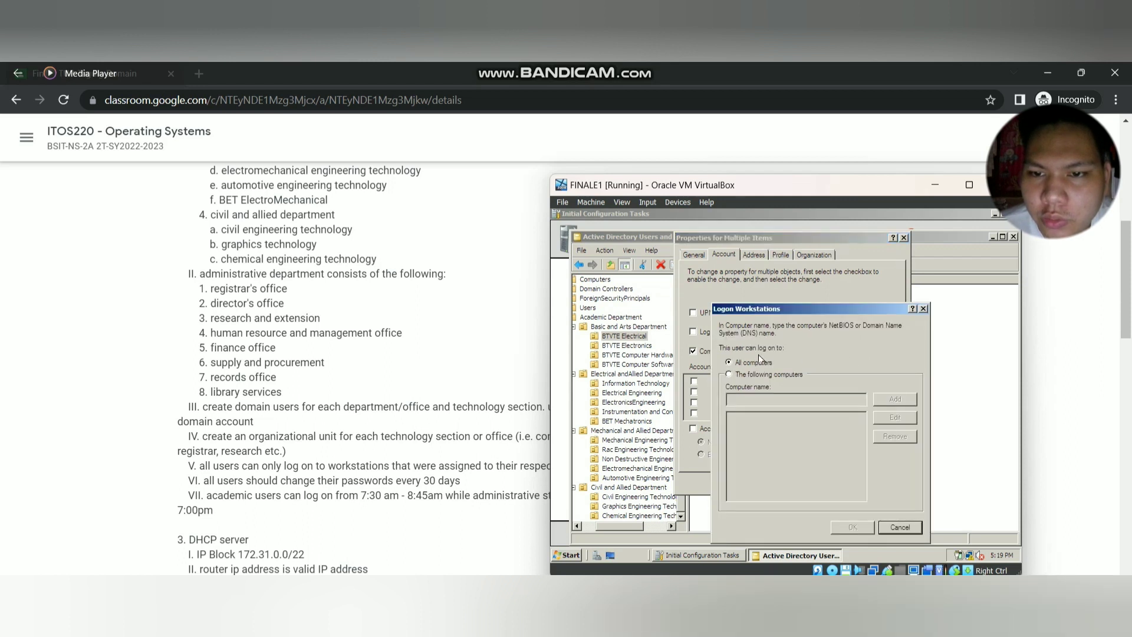
{"action": "left_click_drag", "start_coordinate": [788, 310], "coordinate": [745, 288]}
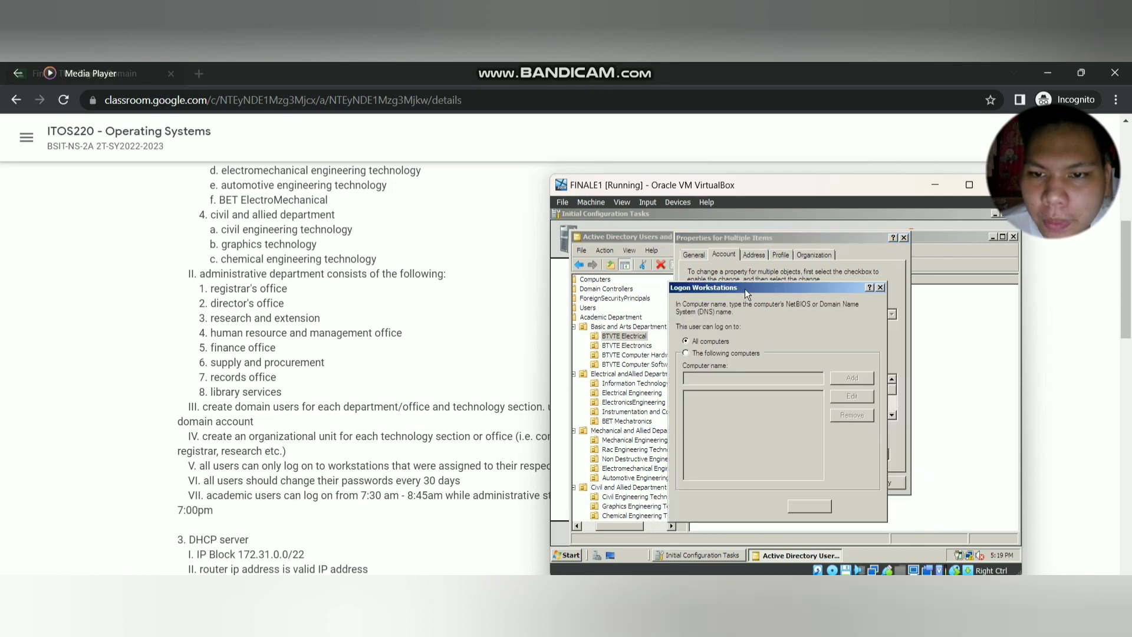
{"action": "left_click", "coordinate": [695, 353]}
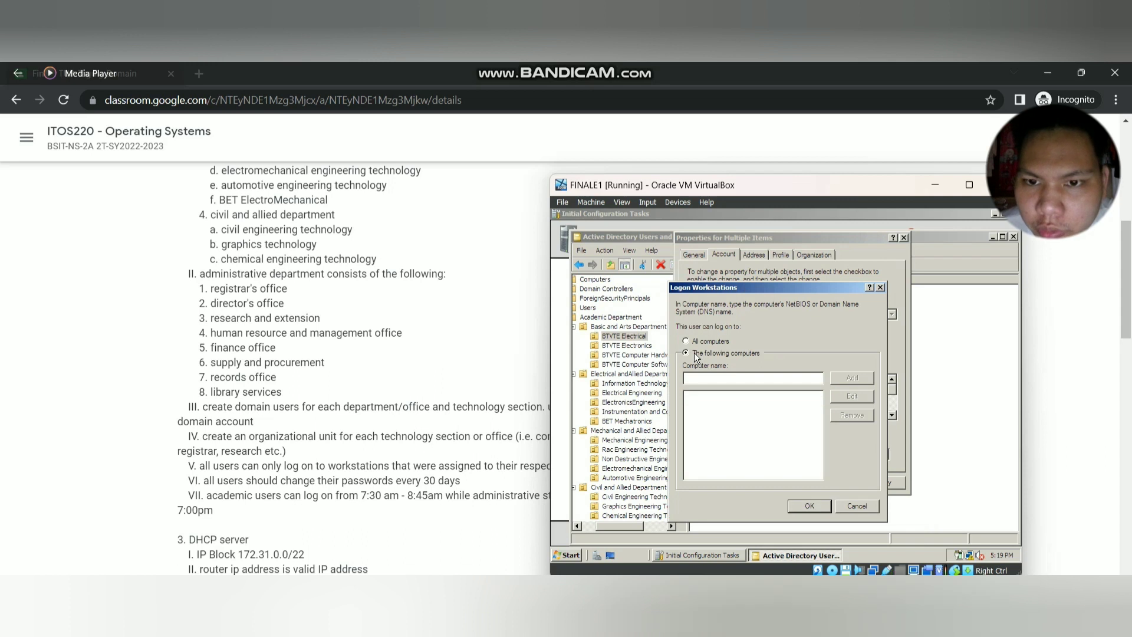
{"action": "left_click", "coordinate": [724, 378]}
{"action": "type", "text": "E"}
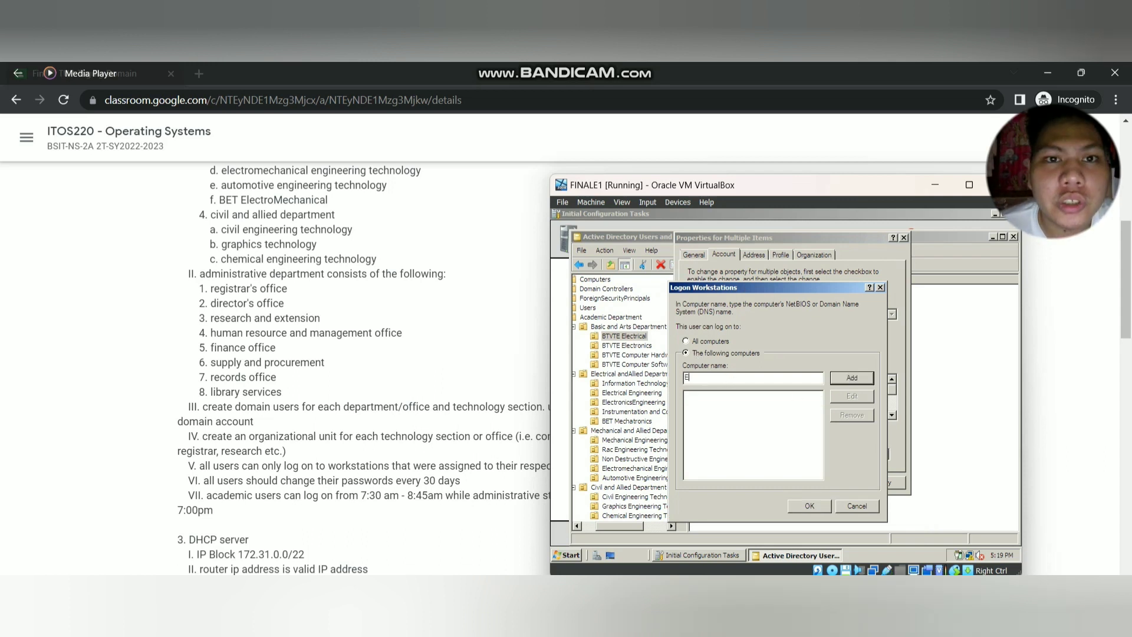
{"action": "type", "text": "lectr"}
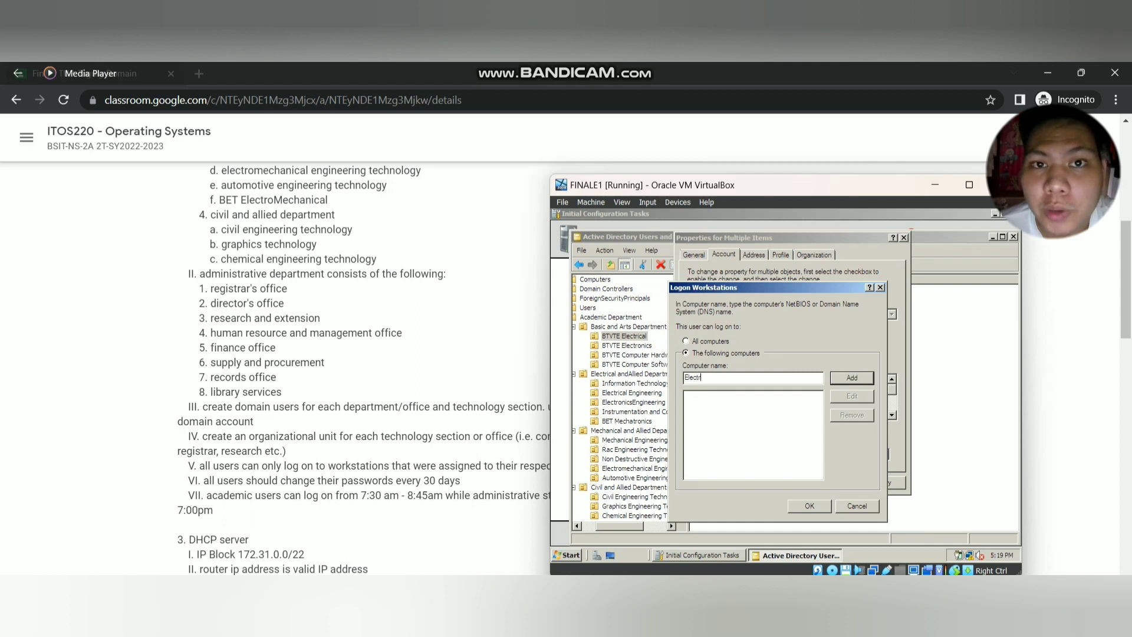
{"action": "type", "text": "ical"}
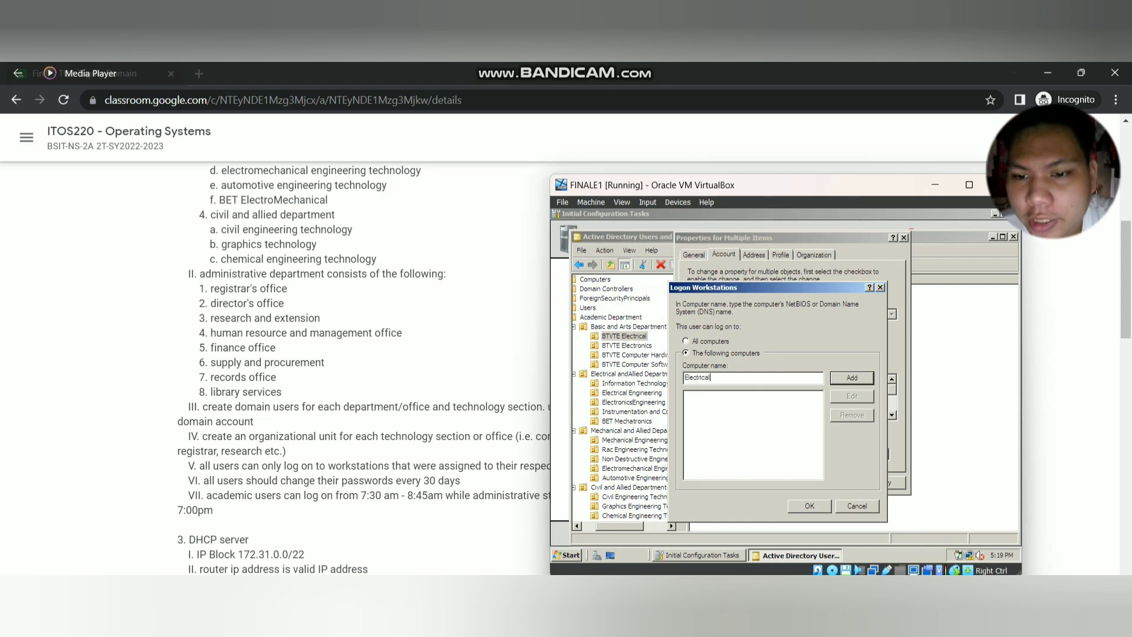
{"action": "left_click", "coordinate": [841, 379]}
{"action": "left_click", "coordinate": [811, 508]}
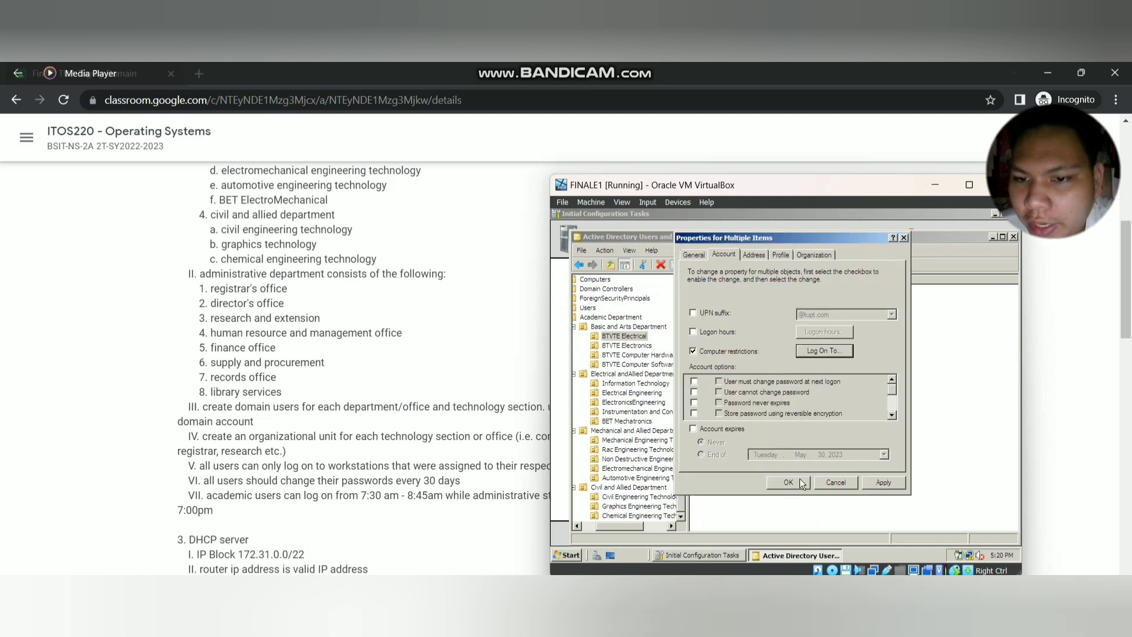
{"action": "left_click", "coordinate": [884, 482]}
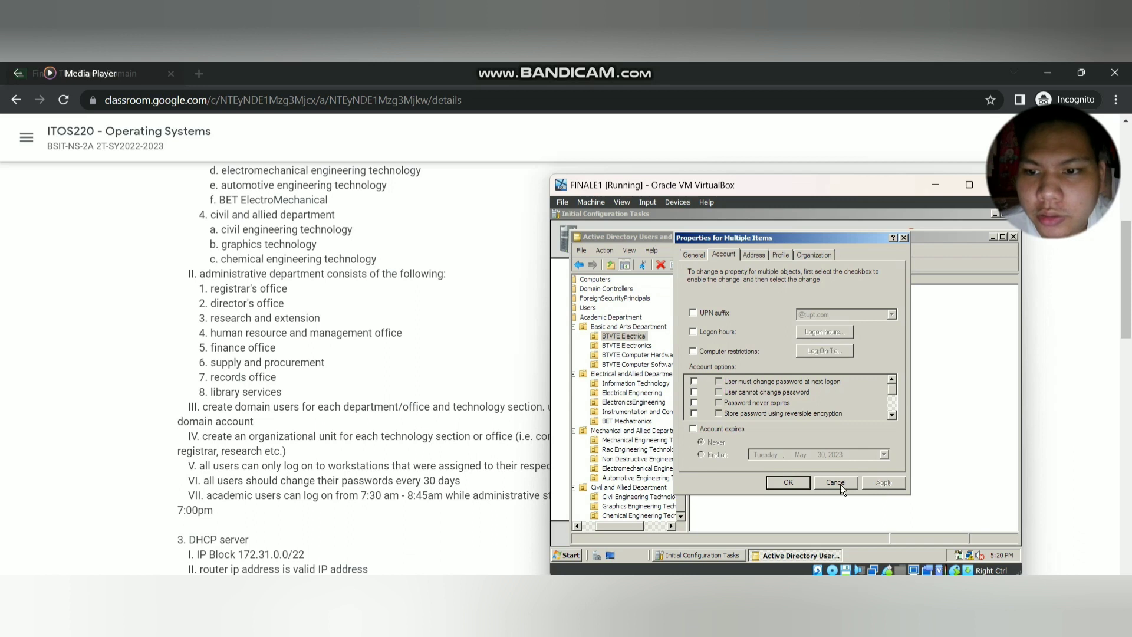
{"action": "left_click", "coordinate": [791, 483]}
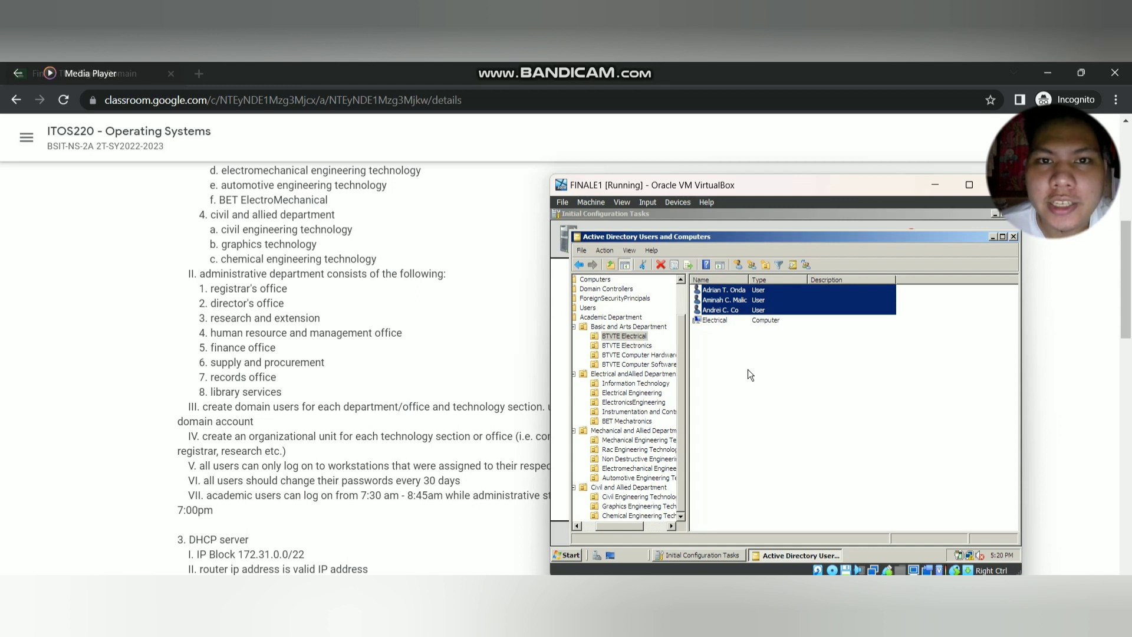
Step: Create a computer account named Electronics in the BTVTE Electronics organizational unit
{"action": "left_click", "coordinate": [639, 347]}
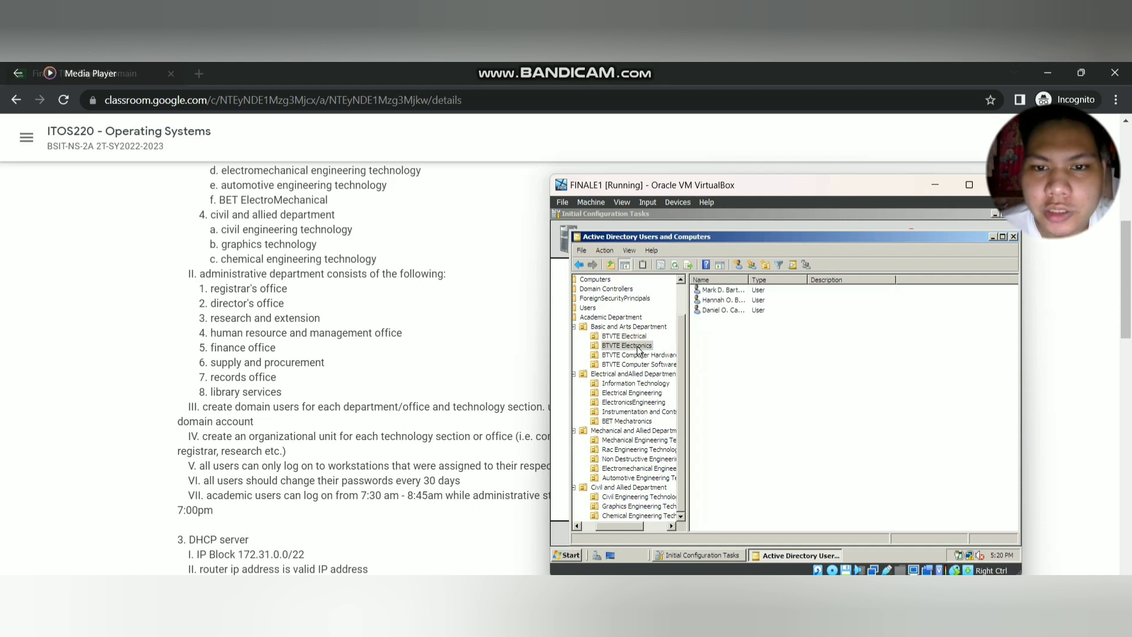
{"action": "right_click", "coordinate": [736, 338]}
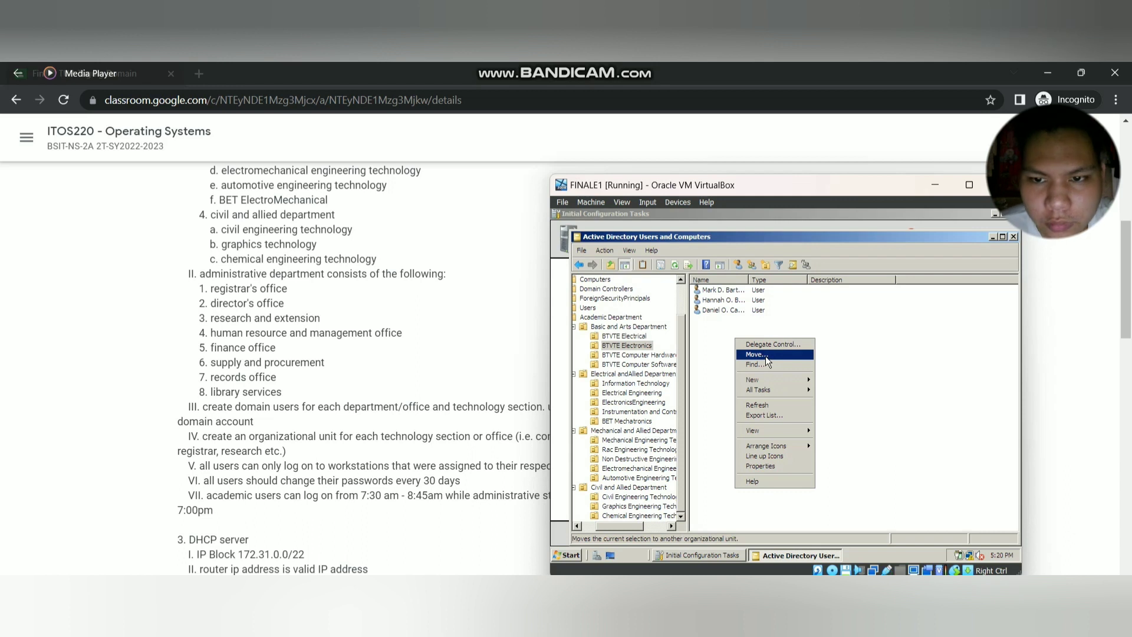
{"action": "mouse_move", "coordinate": [787, 380]}
{"action": "left_click", "coordinate": [837, 377]}
{"action": "type", "text": "E;"}
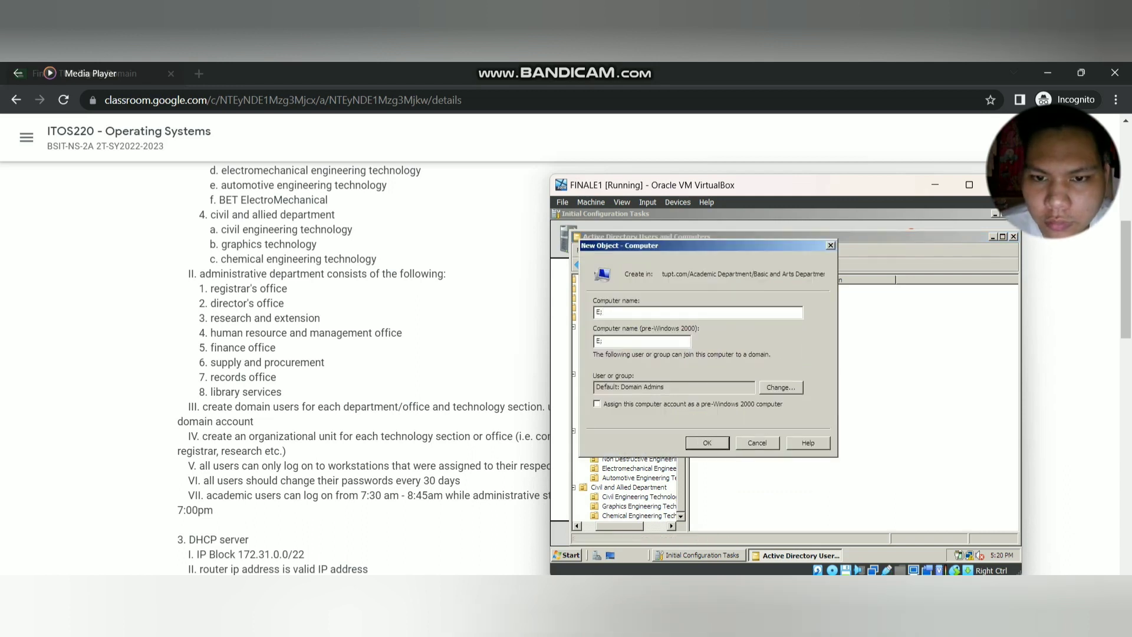
{"action": "type", "text": "lectronics"}
{"action": "left_click", "coordinate": [712, 440]}
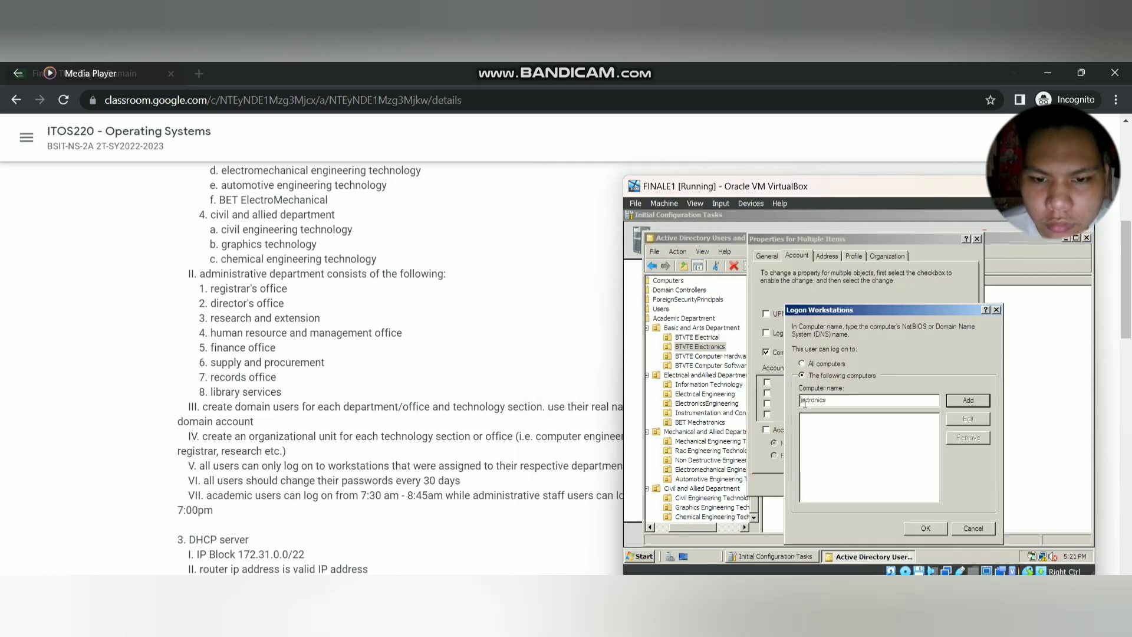
Step: Correct the workstation name to Electronics and add it to the BTVTE Electronics users' permitted logon computers
{"action": "type", "text": "le"}
{"action": "left_click", "coordinate": [968, 400]}
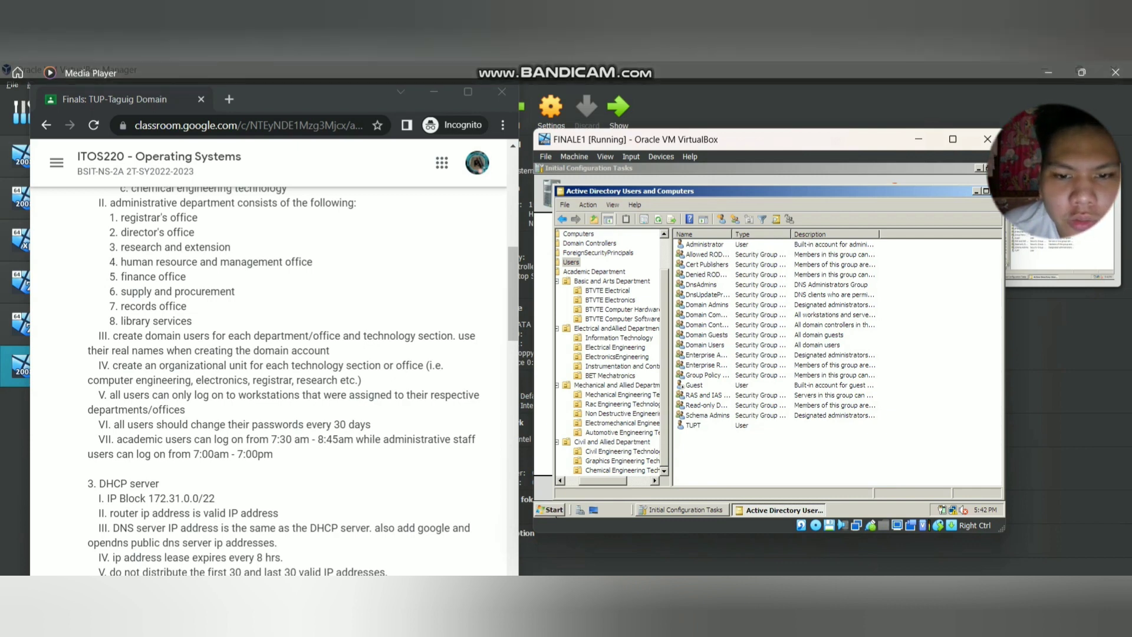
Step: Open the Administrative Password policy linked to Academic Department for editing in Group Policy Management and display its computer Password Policy settings
{"action": "left_click", "coordinate": [551, 510]}
{"action": "mouse_move", "coordinate": [717, 370]}
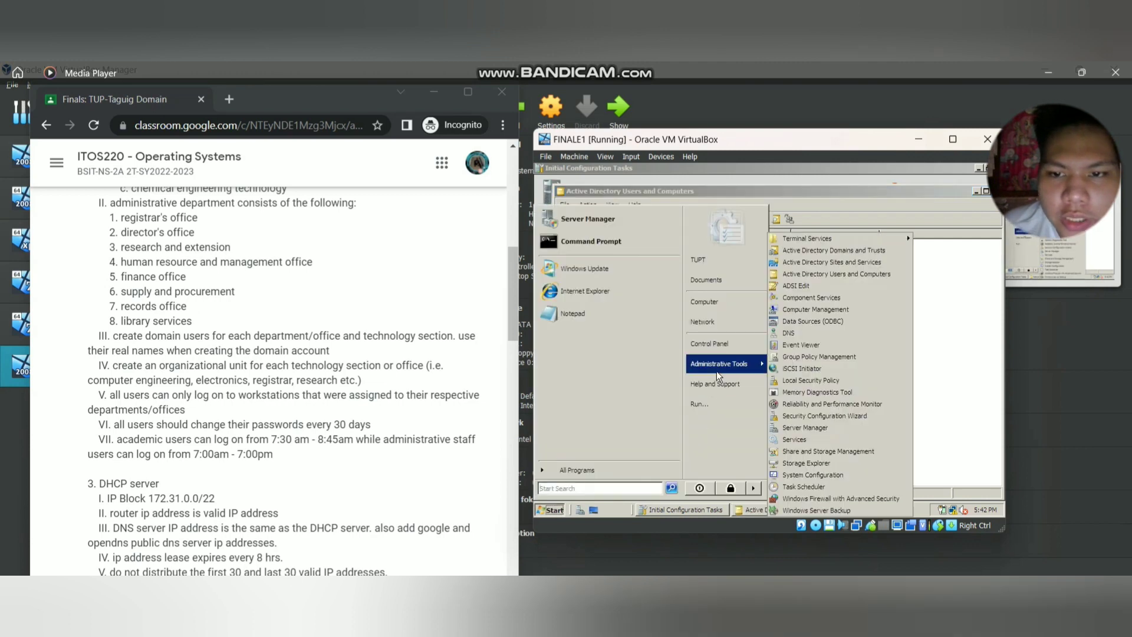
{"action": "left_click", "coordinate": [799, 358]}
{"action": "left_click", "coordinate": [710, 369]}
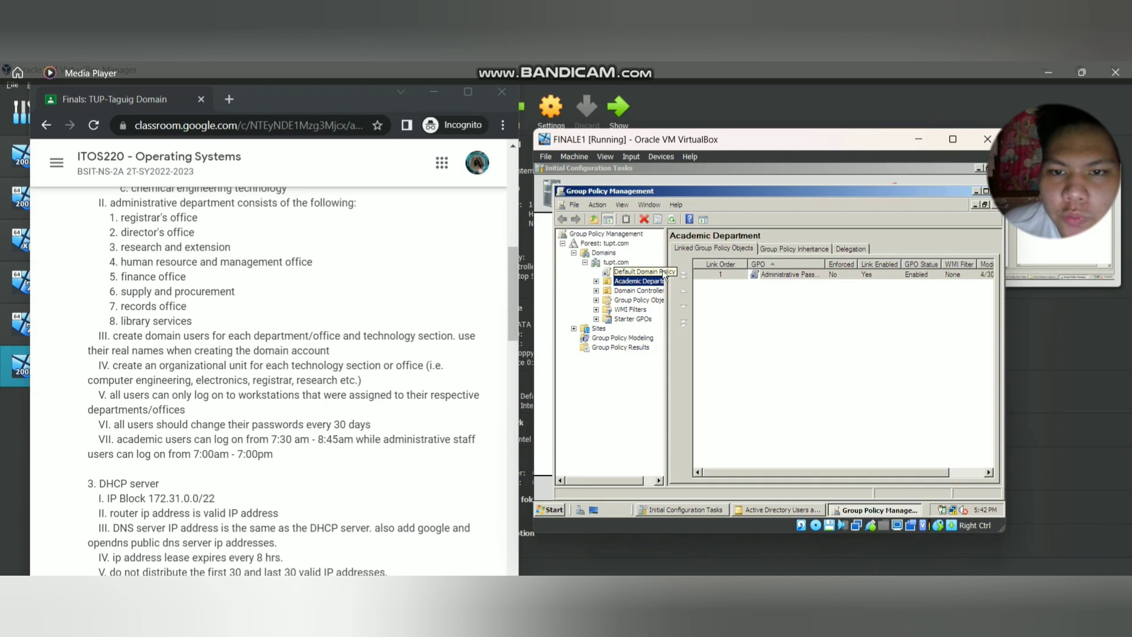
{"action": "right_click", "coordinate": [783, 276]}
{"action": "left_click", "coordinate": [797, 281]}
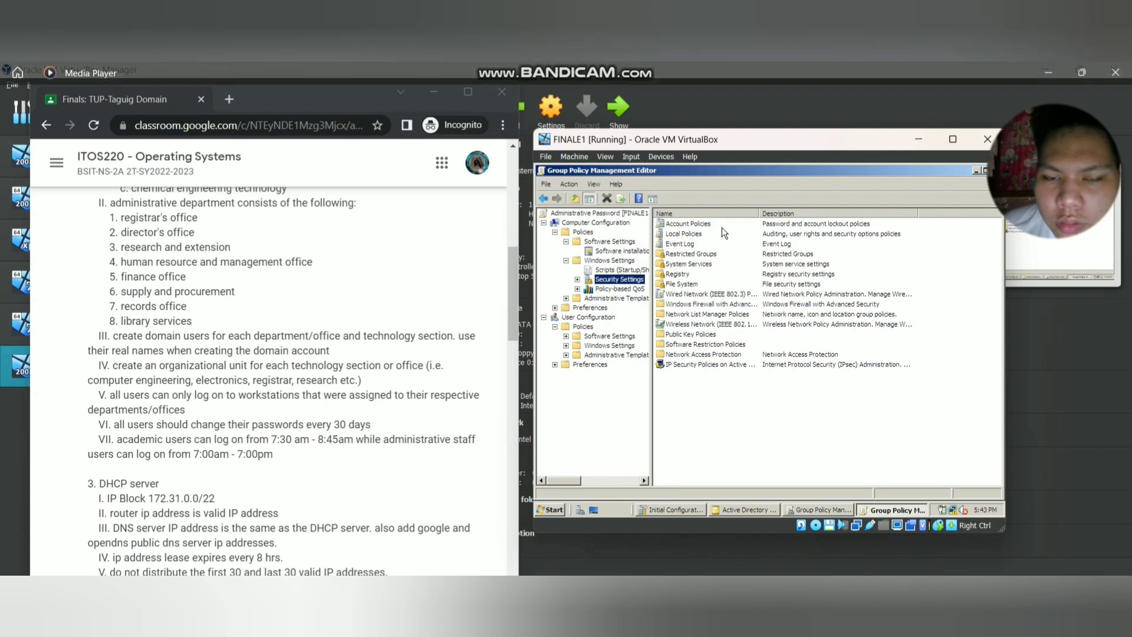
{"action": "double_click", "coordinate": [707, 229]}
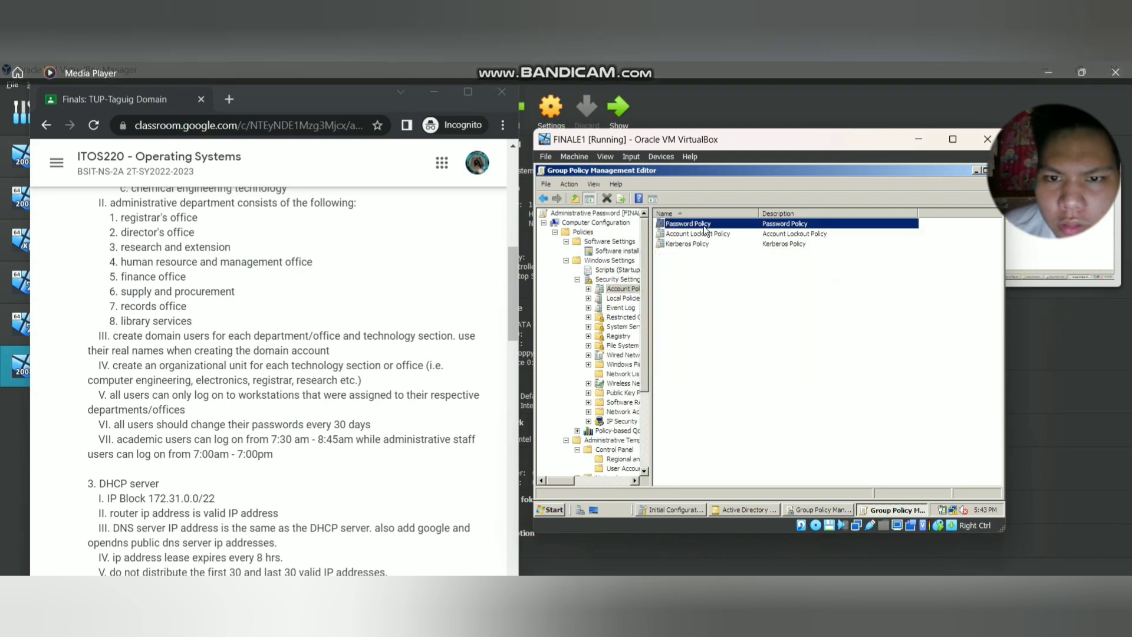
{"action": "double_click", "coordinate": [703, 225]}
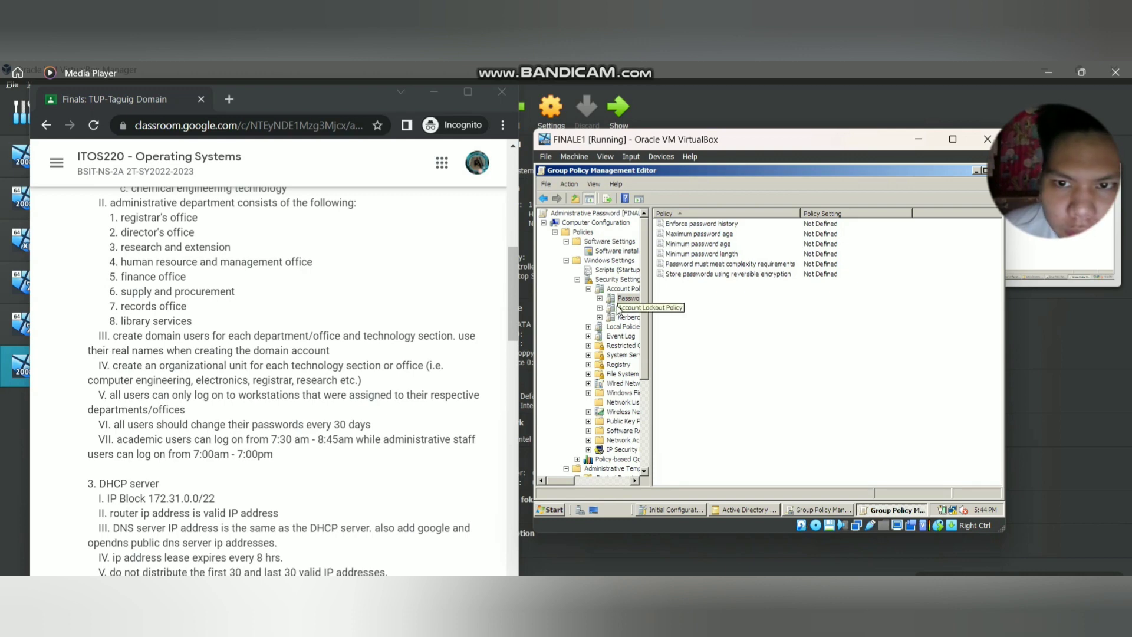
Step: Define the maximum password age as 30 days and accept the suggested minimum password age of 29 days
{"action": "double_click", "coordinate": [713, 233]}
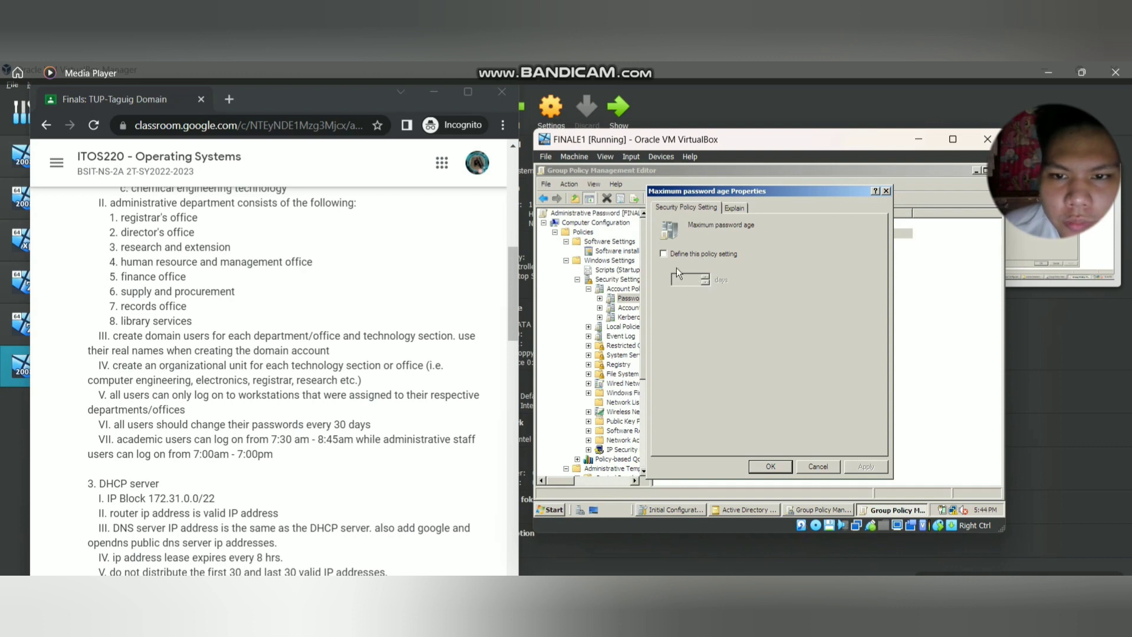
{"action": "left_click", "coordinate": [664, 254]}
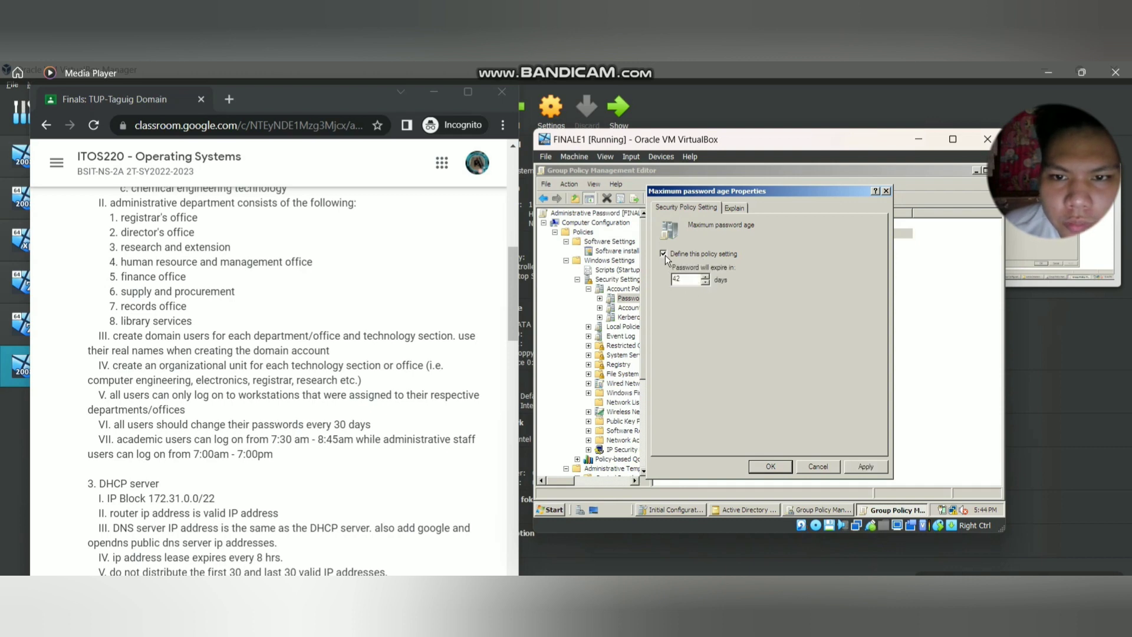
{"action": "left_click", "coordinate": [706, 283]}
{"action": "left_click", "coordinate": [706, 282]}
{"action": "left_click", "coordinate": [705, 283]}
{"action": "left_click", "coordinate": [706, 283]}
{"action": "left_click", "coordinate": [705, 283]}
{"action": "left_click", "coordinate": [705, 283]}
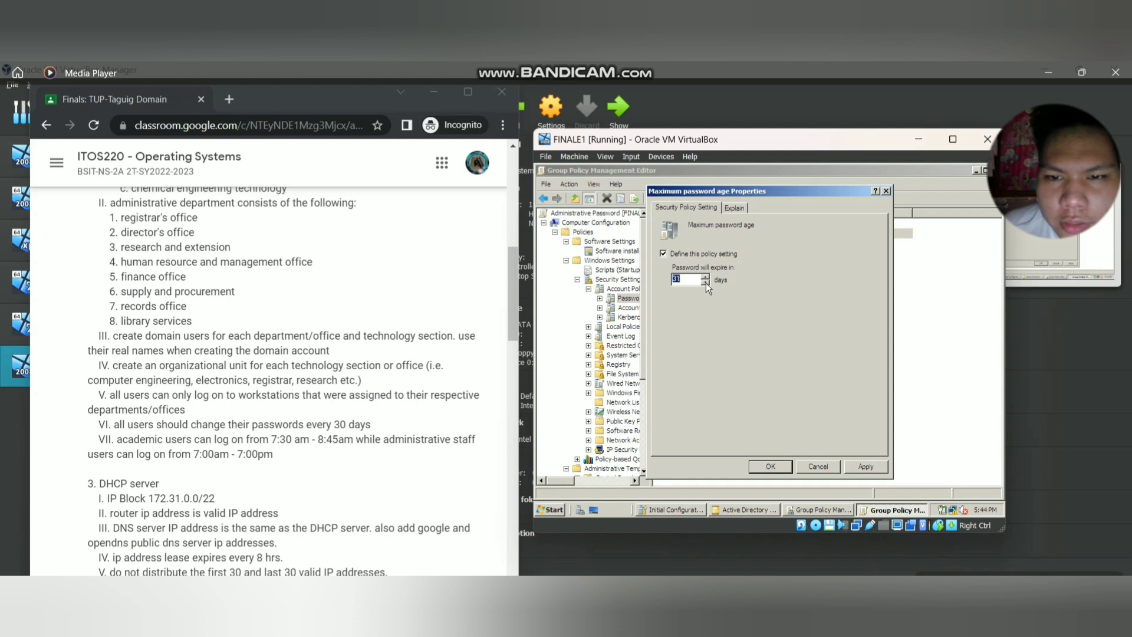
{"action": "left_click", "coordinate": [872, 464]}
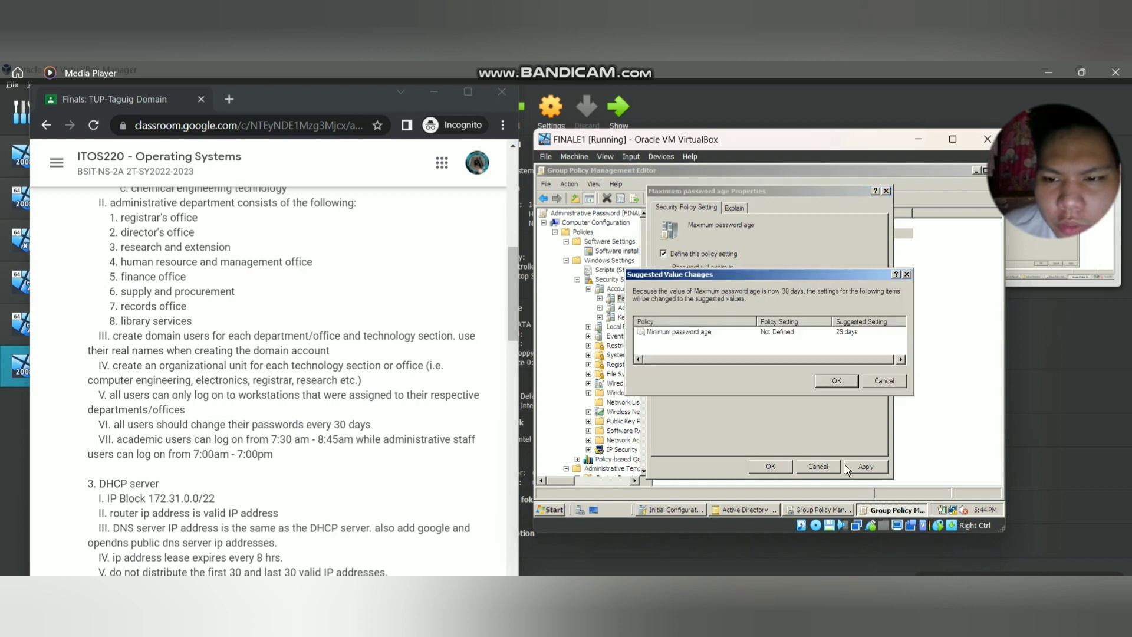
{"action": "left_click", "coordinate": [845, 381]}
{"action": "left_click", "coordinate": [789, 468]}
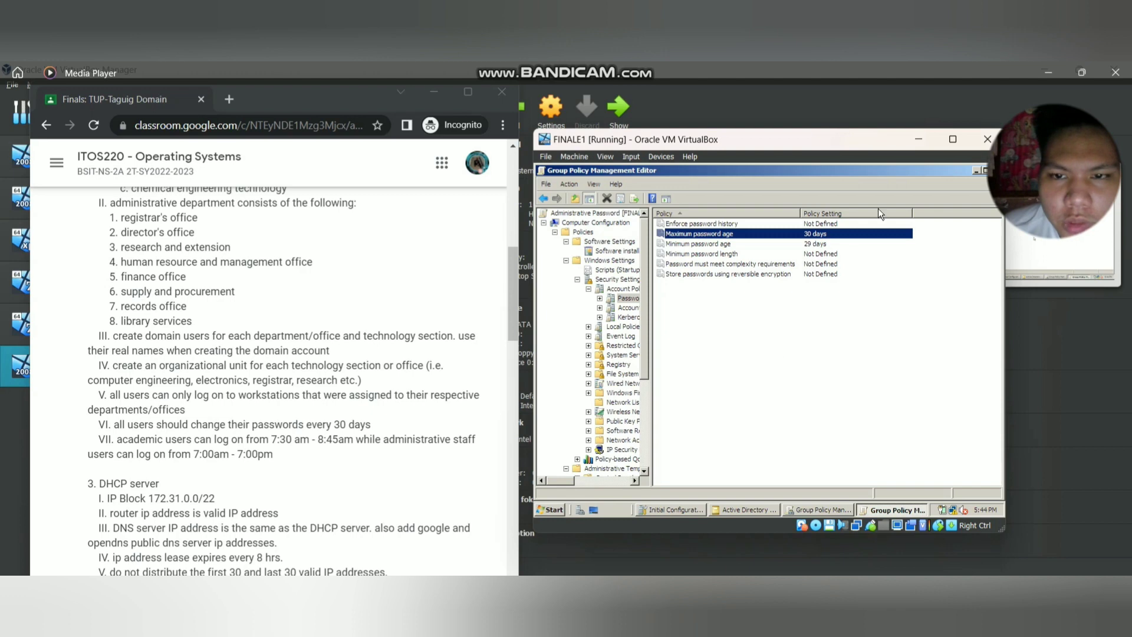
Step: Close the Group Policy Management Editor and the Group Policy Management console
{"action": "left_click", "coordinate": [996, 171]}
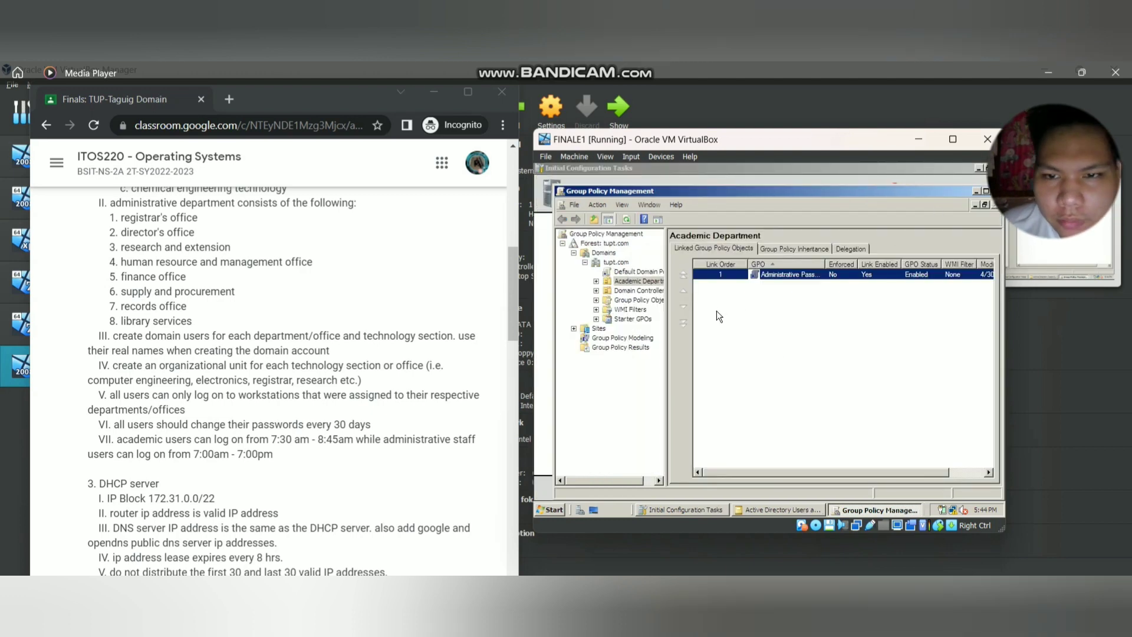
{"action": "key", "text": "alt+Tab"}
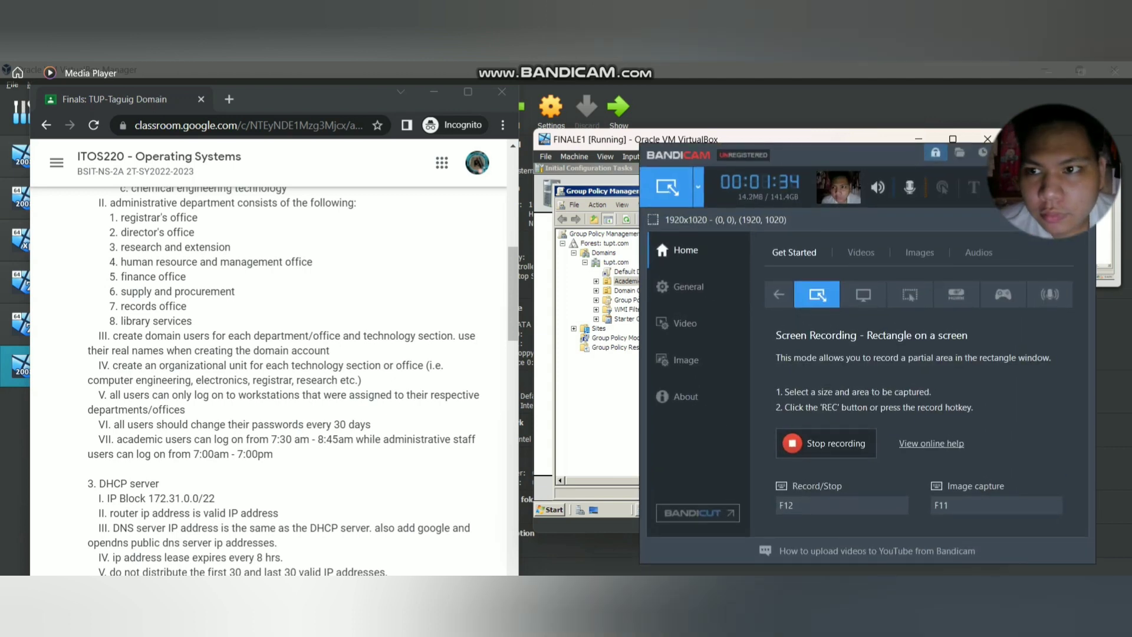
{"action": "left_click", "coordinate": [996, 191]}
{"action": "left_click", "coordinate": [1052, 154]}
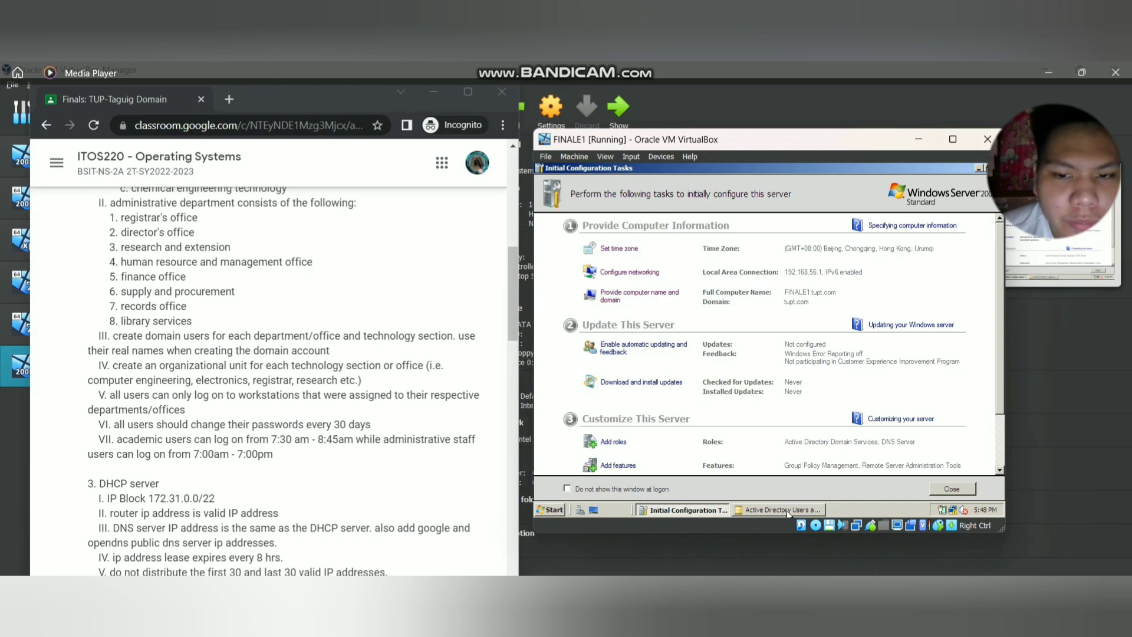
Step: Open the shared properties of the three user accounts in the BTVTE Electrical unit in Active Directory Users and Computers
{"action": "left_click", "coordinate": [785, 510]}
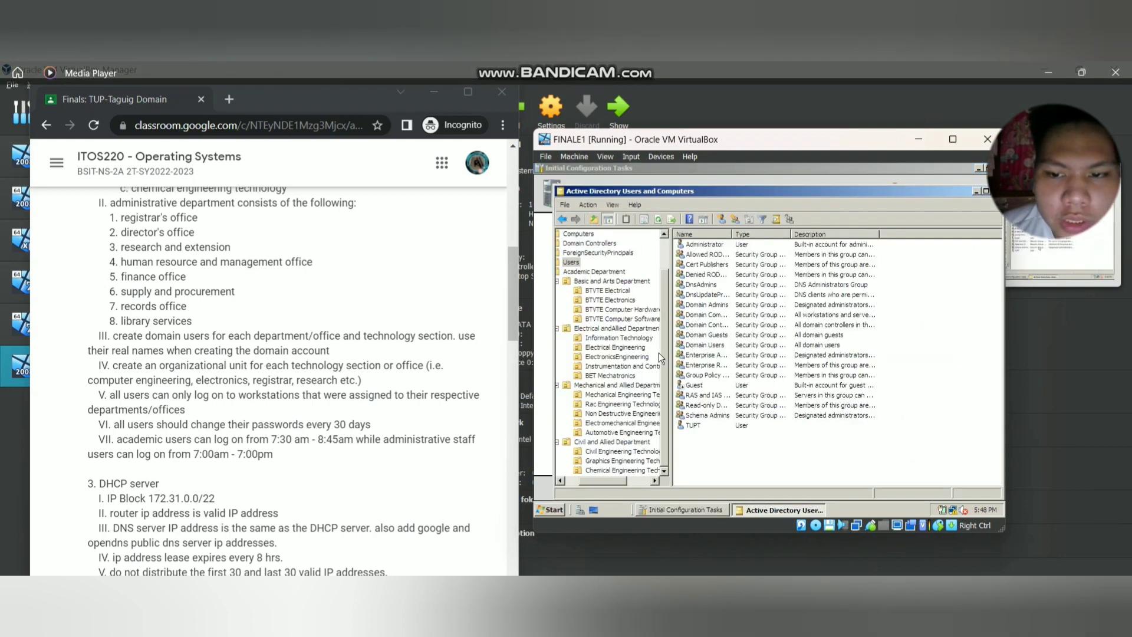
{"action": "left_click", "coordinate": [607, 290]}
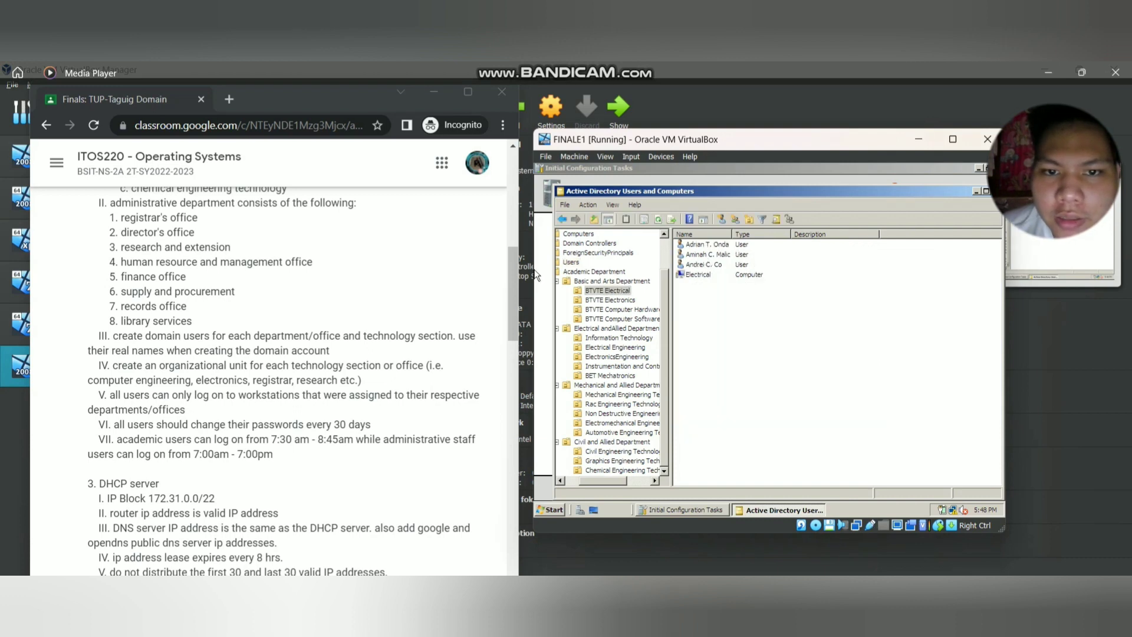
{"action": "left_click_drag", "start_coordinate": [117, 439], "coordinate": [274, 455]}
{"action": "left_click", "coordinate": [283, 457]}
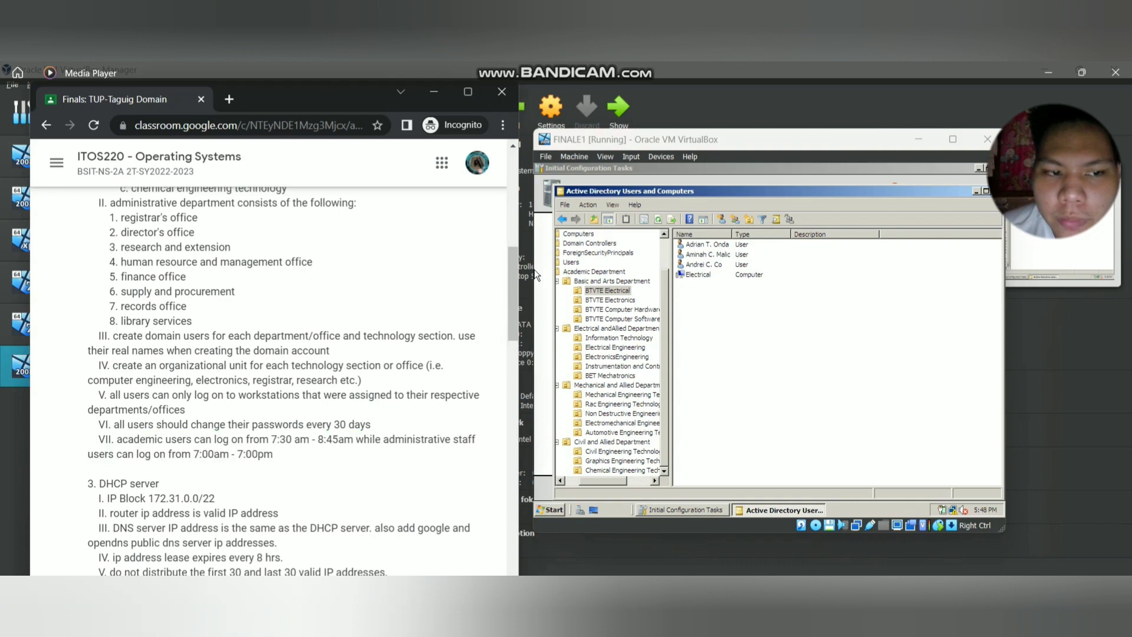
{"action": "left_click", "coordinate": [714, 245]}
{"action": "left_click", "coordinate": [721, 263], "text": "shift"}
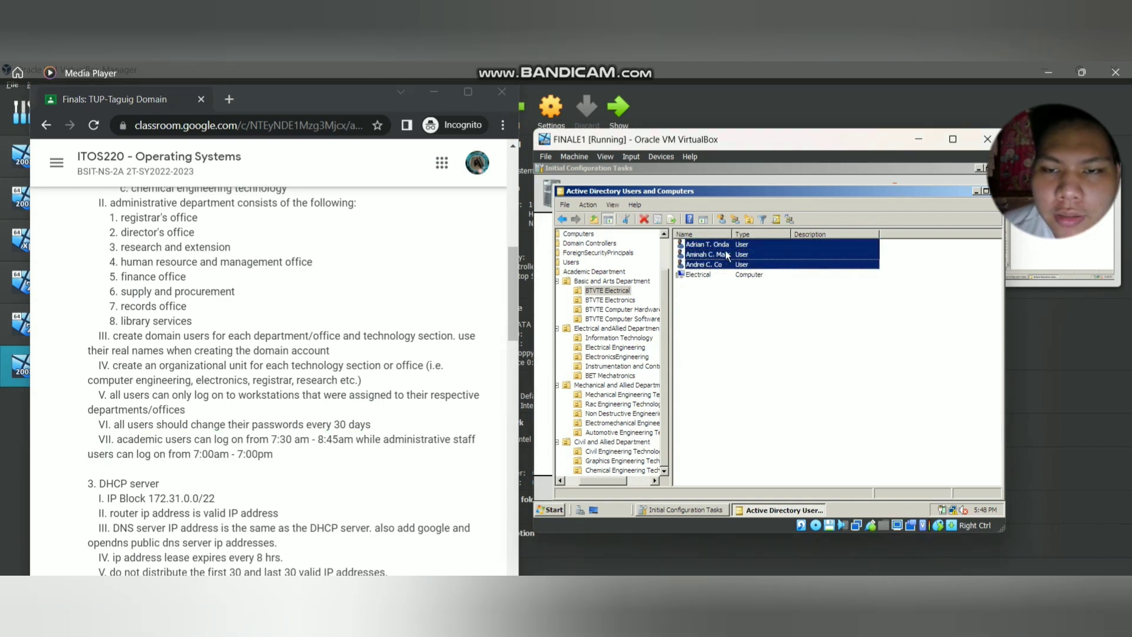
{"action": "right_click", "coordinate": [714, 255]}
{"action": "left_click", "coordinate": [746, 363]}
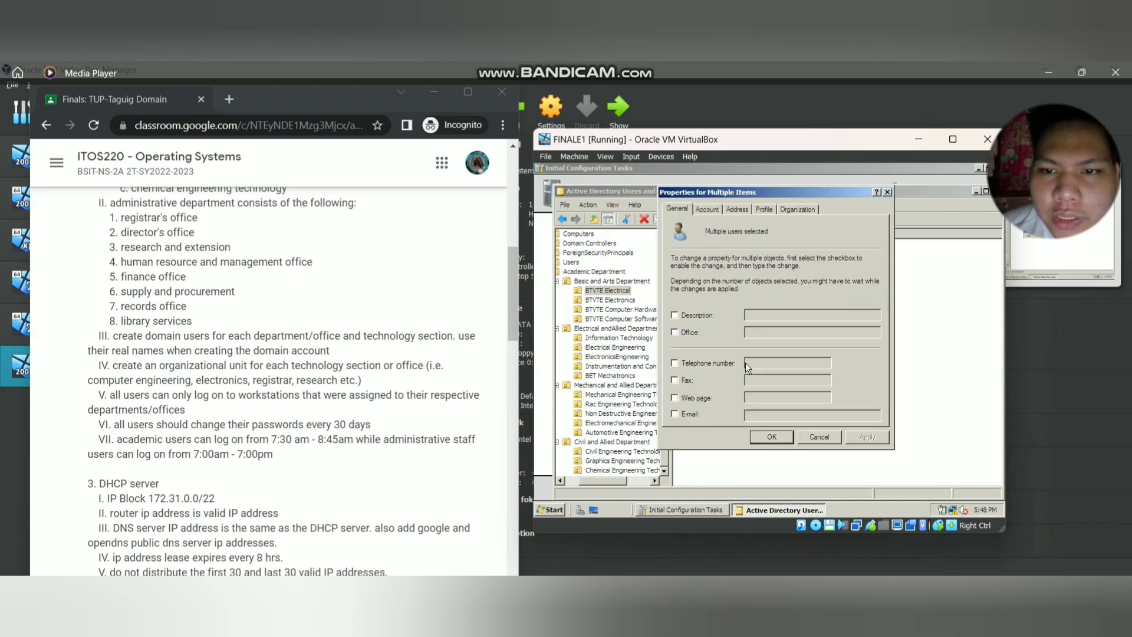
Step: Enable logon hours for the selected BTVTE Electrical users, select a permitted morning block from Sunday through Saturday, and save the account settings
{"action": "left_click", "coordinate": [713, 210]}
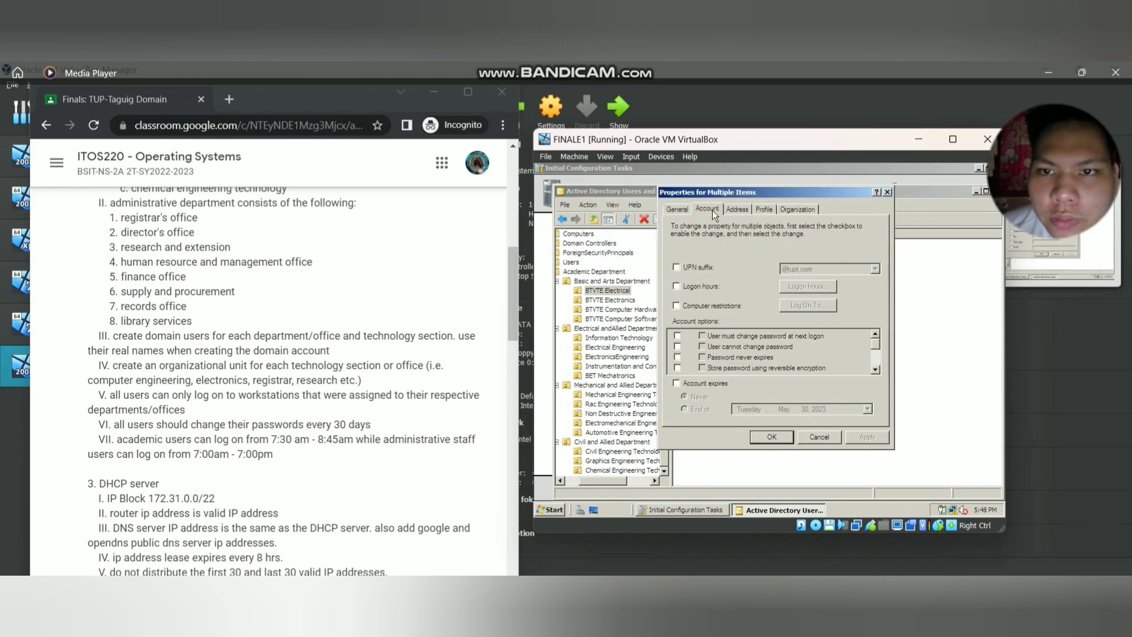
{"action": "left_click", "coordinate": [700, 288]}
{"action": "left_click", "coordinate": [802, 287]}
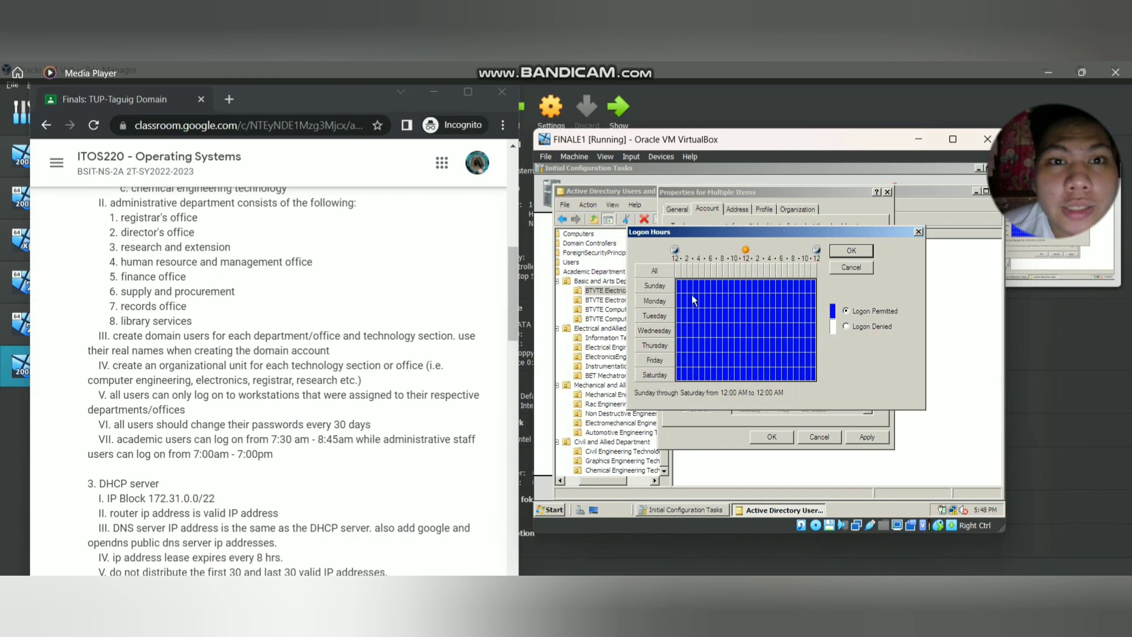
{"action": "left_click_drag", "start_coordinate": [685, 289], "coordinate": [710, 302]}
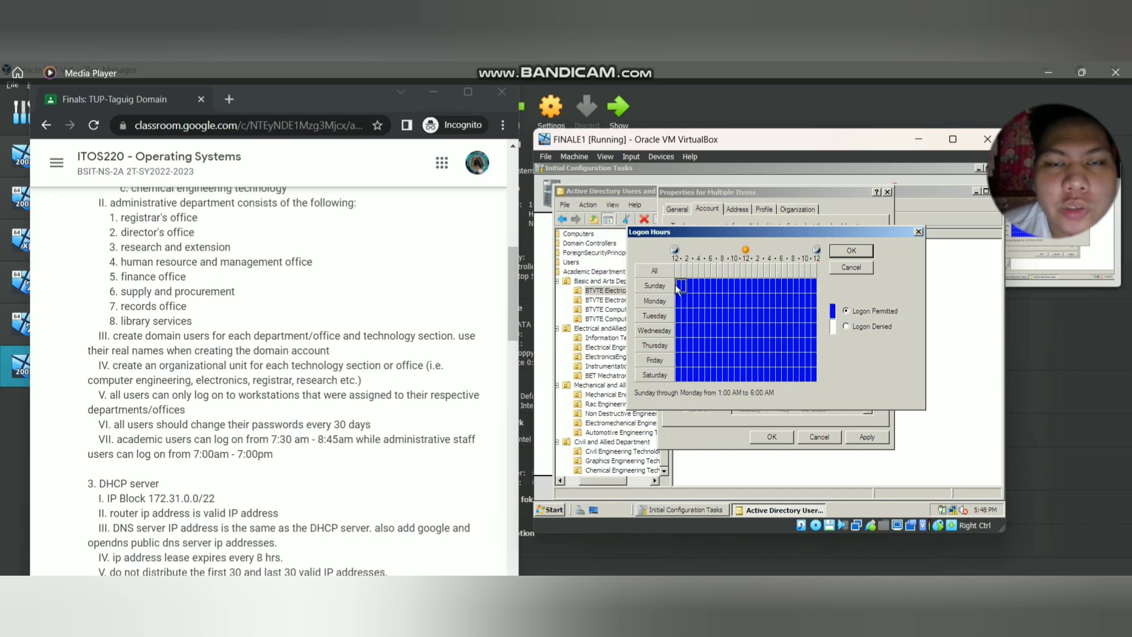
{"action": "left_click", "coordinate": [678, 286]}
{"action": "left_click", "coordinate": [702, 300]}
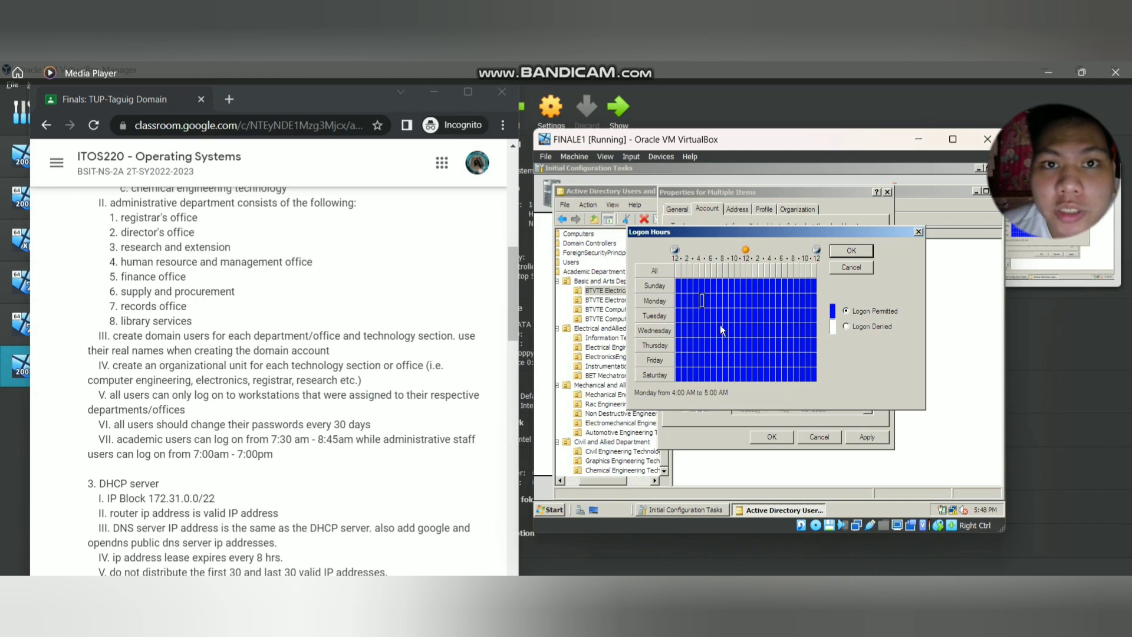
{"action": "left_click", "coordinate": [716, 285]}
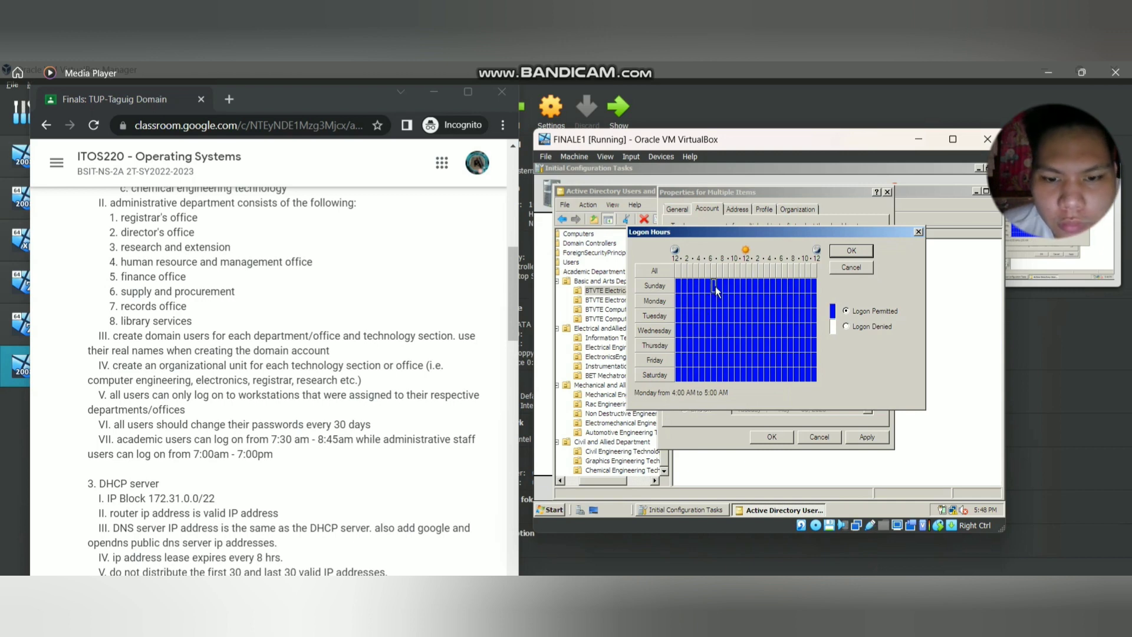
{"action": "left_click_drag", "start_coordinate": [718, 288], "coordinate": [738, 375]}
{"action": "left_click", "coordinate": [727, 345]}
{"action": "key", "text": "Return"}
{"action": "left_click", "coordinate": [772, 437]}
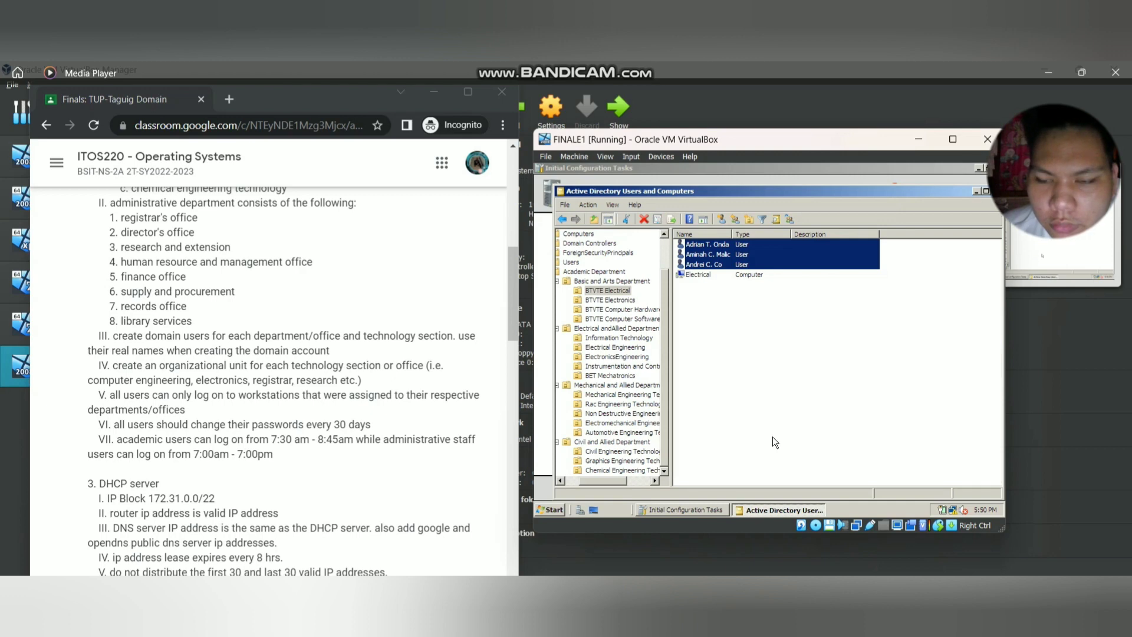
Step: Apply the logon hours setting to the three BTVTE Electronics users and open the BTVTE Computer Hardware unit
{"action": "left_click", "coordinate": [623, 302]}
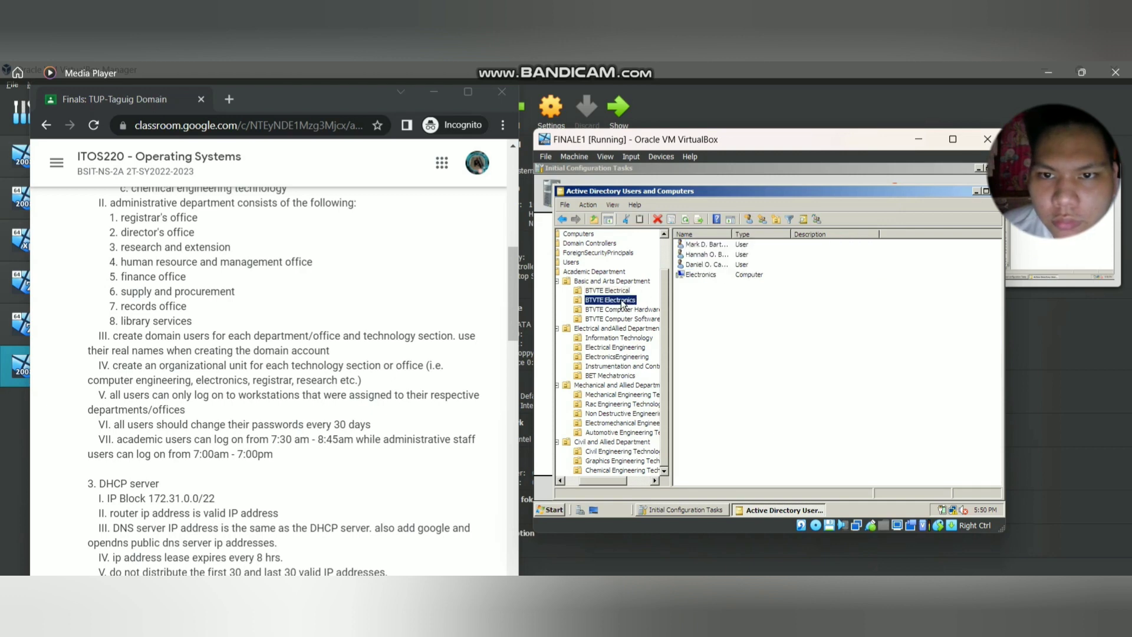
{"action": "left_click", "coordinate": [701, 249]}
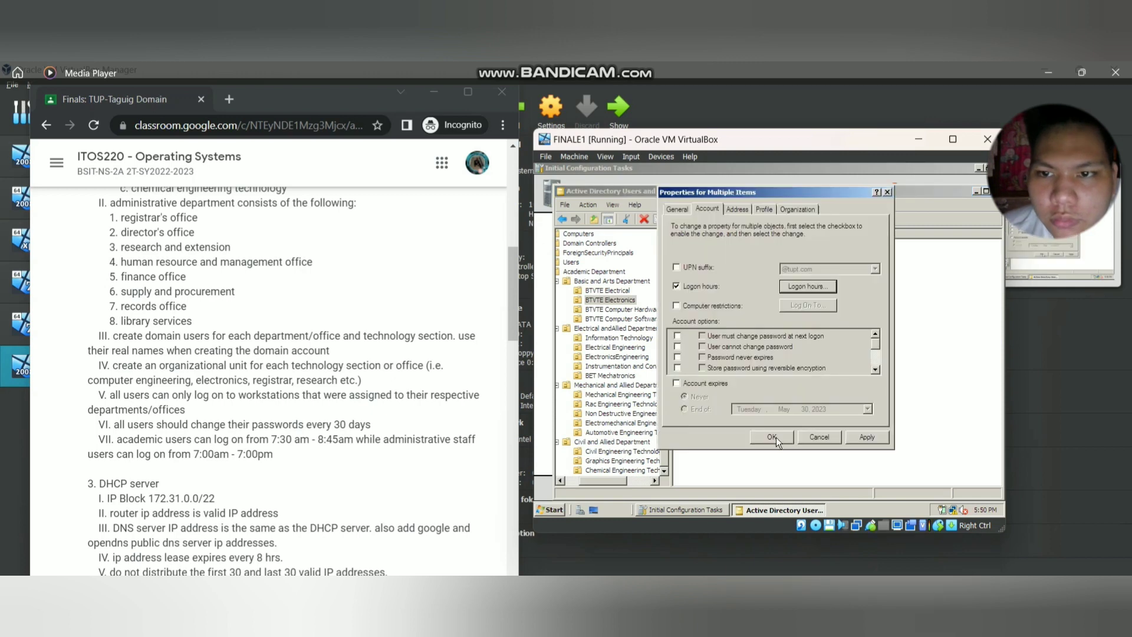
{"action": "left_click", "coordinate": [773, 437]}
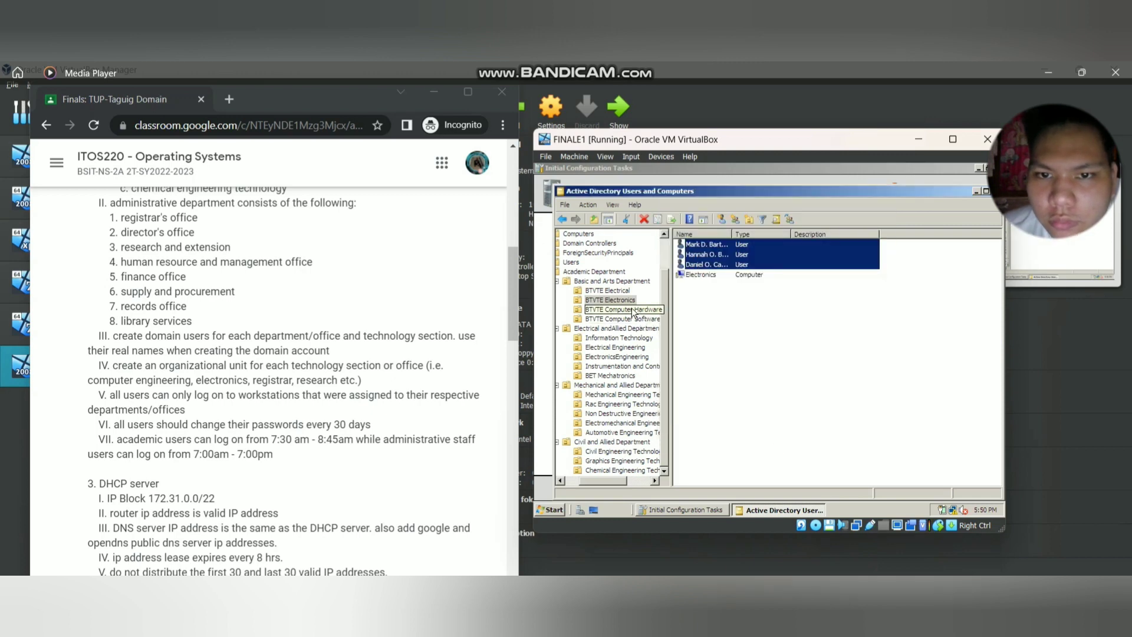
{"action": "left_click", "coordinate": [634, 310]}
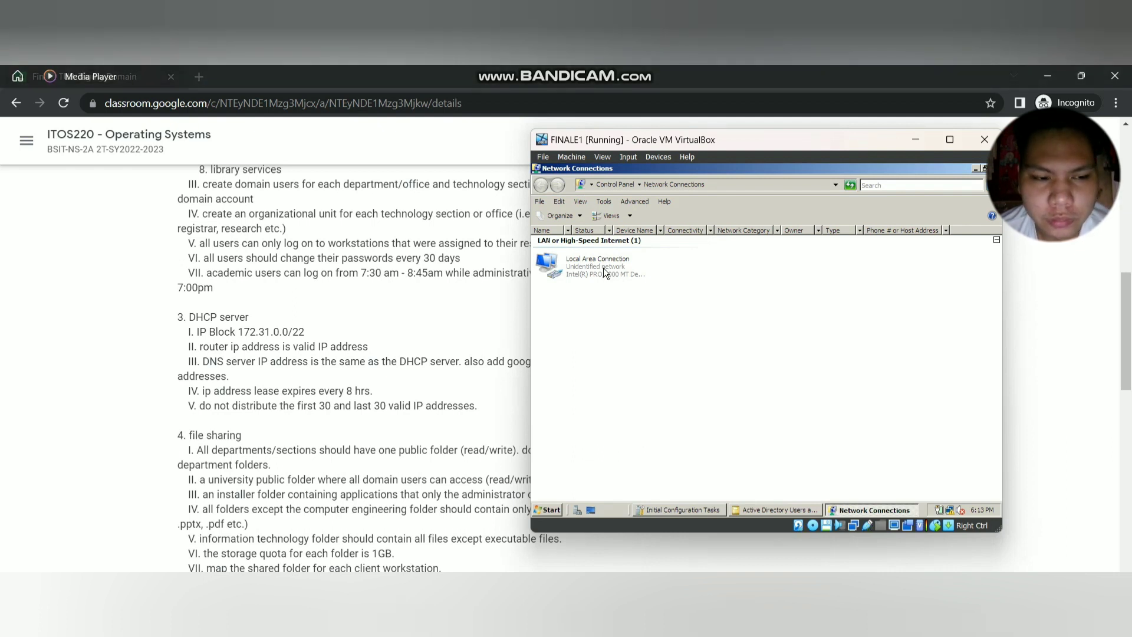
Step: Set the Local Area Connection's static IPv4 address to 172.31.0.31
{"action": "double_click", "coordinate": [604, 268]}
{"action": "right_click", "coordinate": [603, 268]}
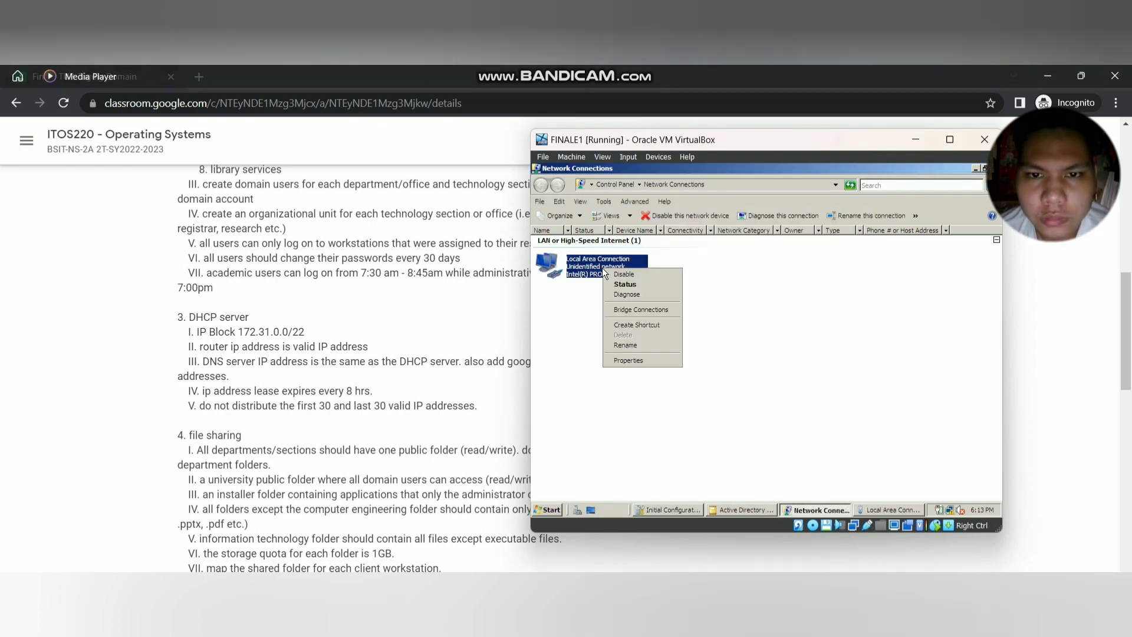
{"action": "left_click", "coordinate": [643, 360]}
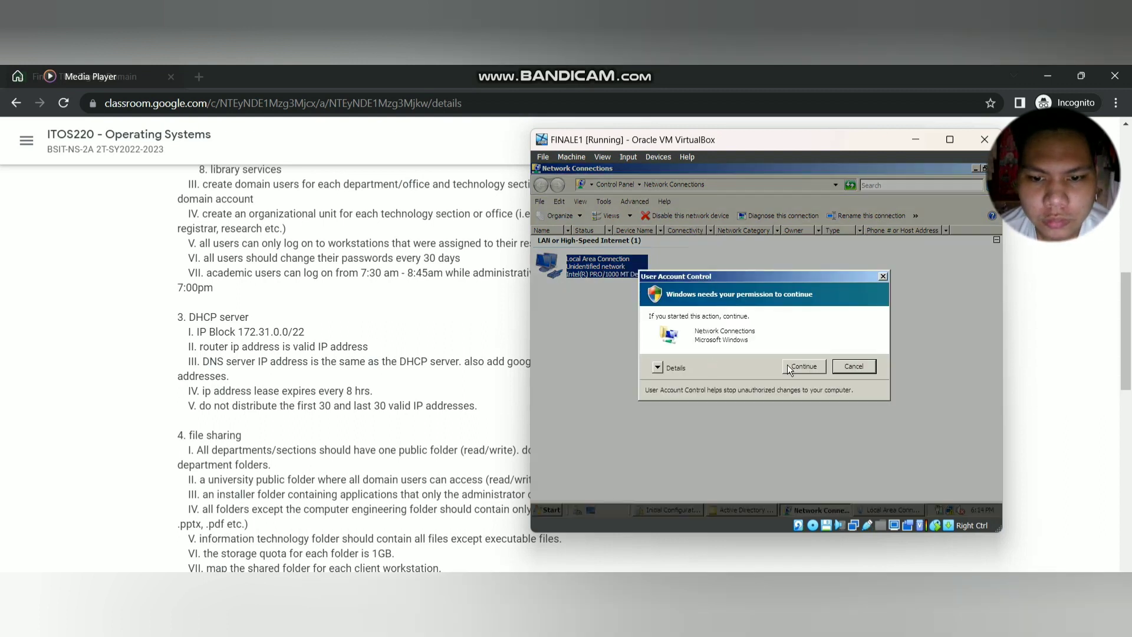
{"action": "left_click", "coordinate": [789, 368]}
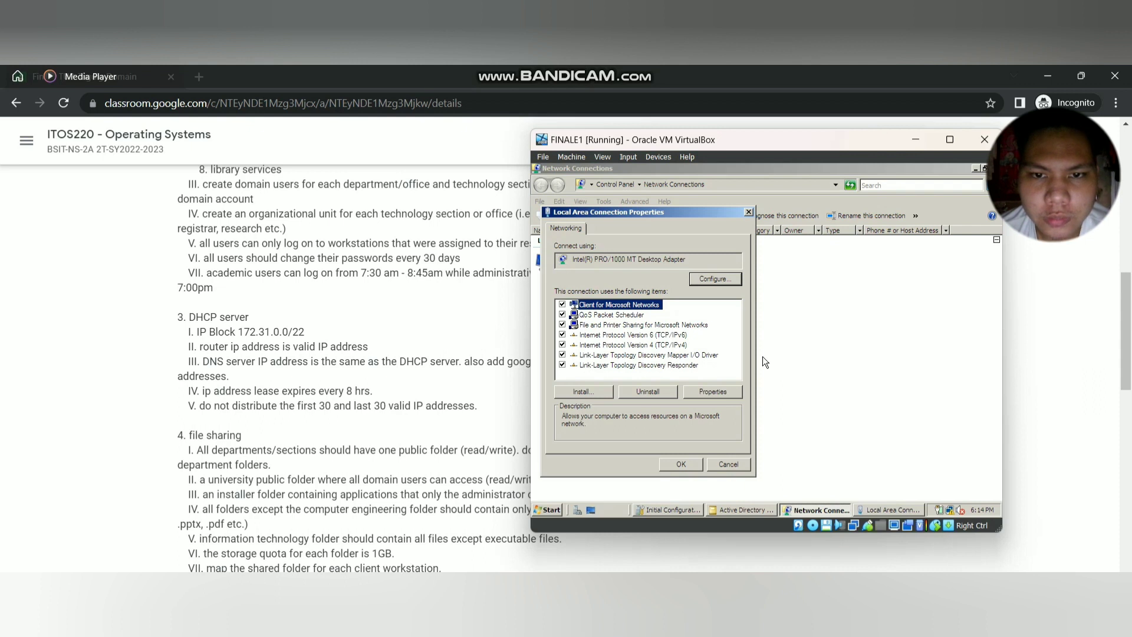
{"action": "double_click", "coordinate": [667, 346]}
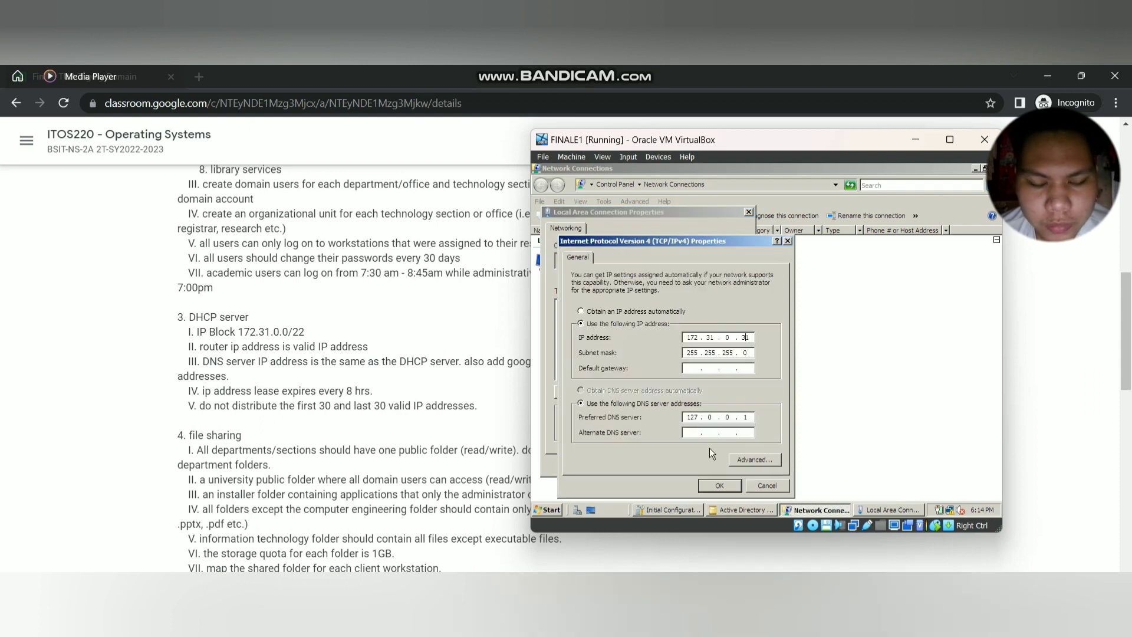
{"action": "left_click", "coordinate": [726, 485]}
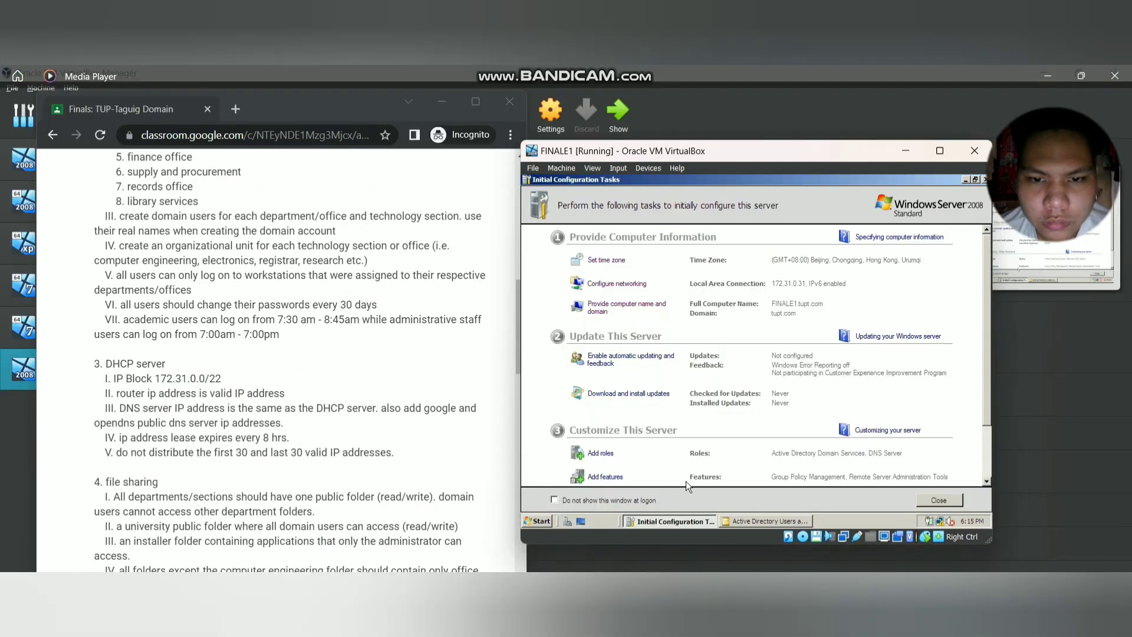
Step: Start adding the DHCP Server role from Initial Configuration Tasks and keep its network binding on 172.31.0.31
{"action": "left_click", "coordinate": [595, 455]}
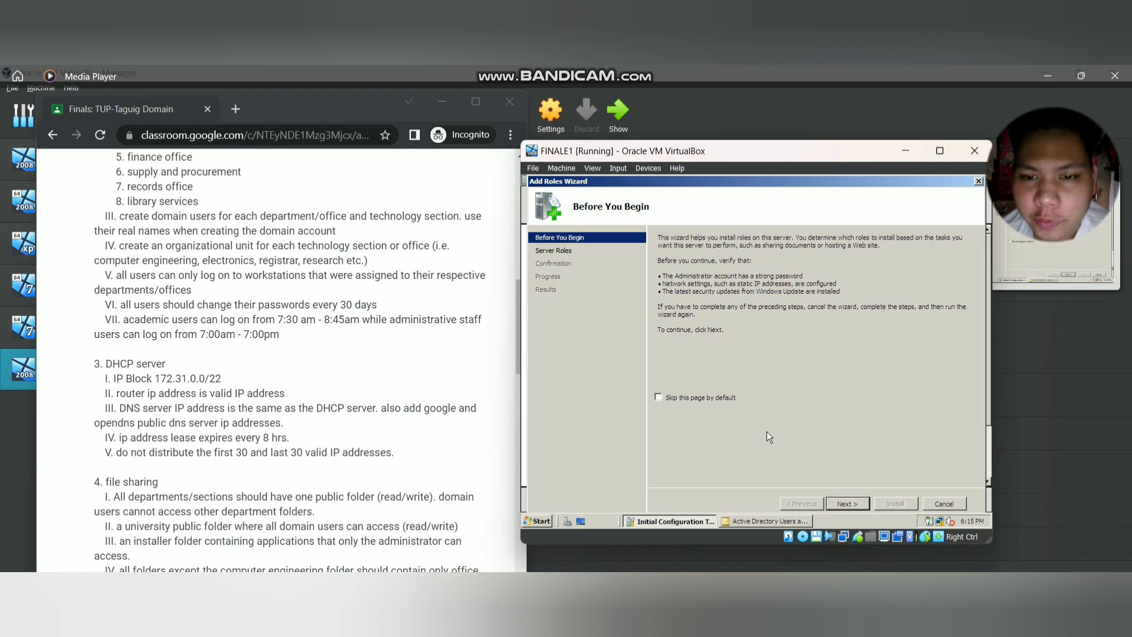
{"action": "left_click", "coordinate": [847, 503]}
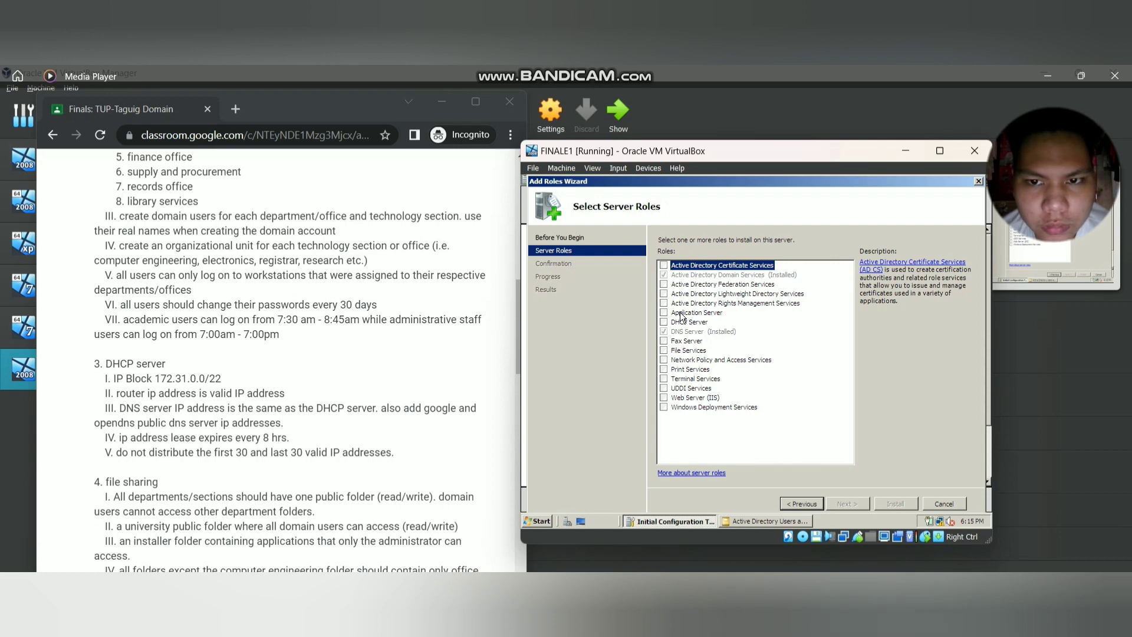
{"action": "left_click", "coordinate": [665, 322]}
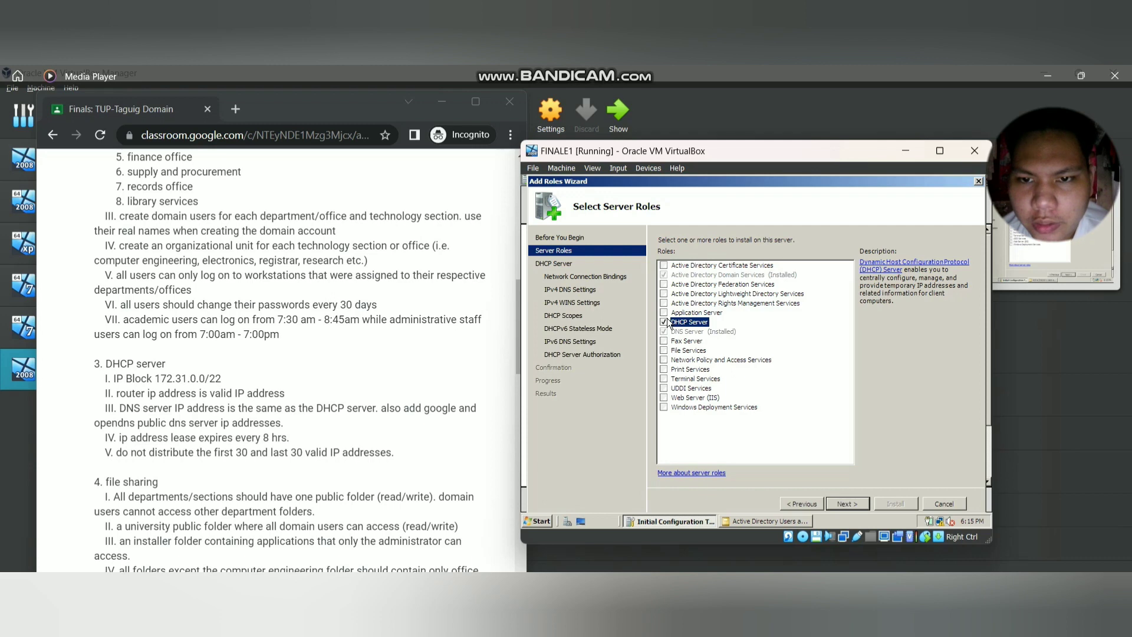
{"action": "left_click", "coordinate": [858, 504]}
{"action": "left_click", "coordinate": [858, 504]}
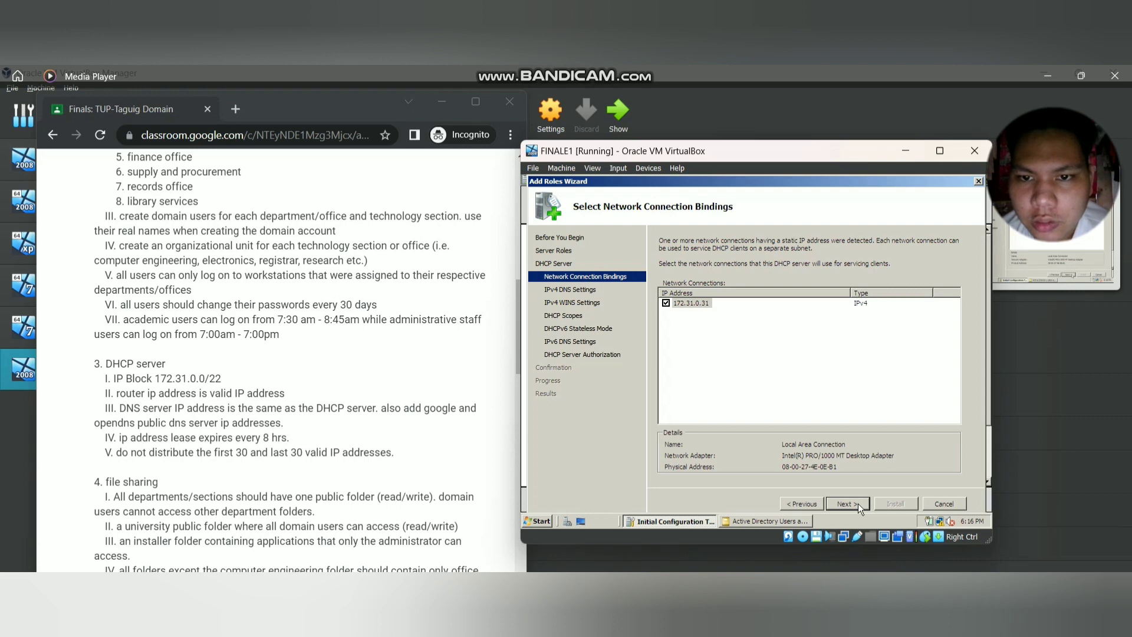
{"action": "left_click", "coordinate": [858, 504]}
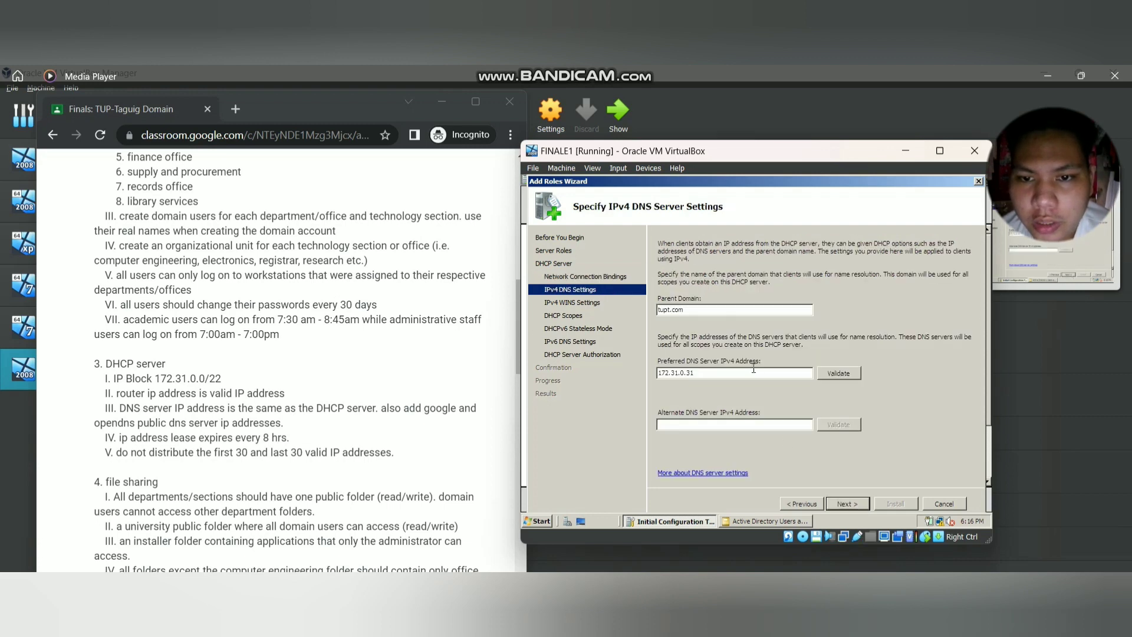
Step: Validate the preferred DNS server 172.31.0.31, set the alternate DNS server to 172.31.0.31, validate it and accept the IPv4 DNS settings
{"action": "left_click", "coordinate": [703, 423]}
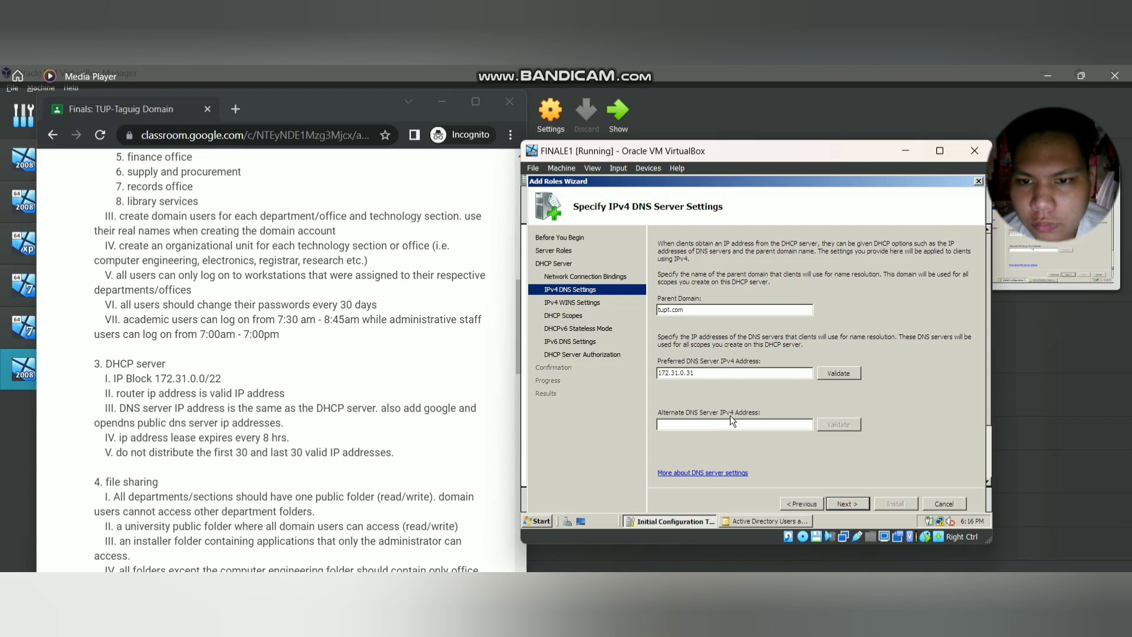
{"action": "left_click", "coordinate": [840, 376]}
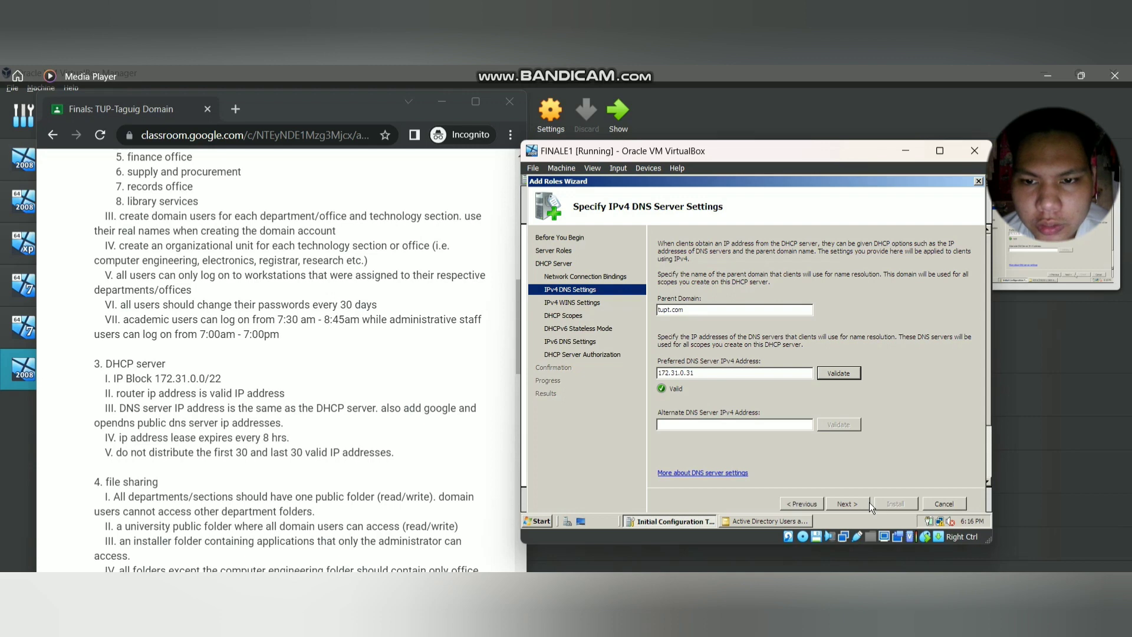
{"action": "left_click", "coordinate": [735, 425]}
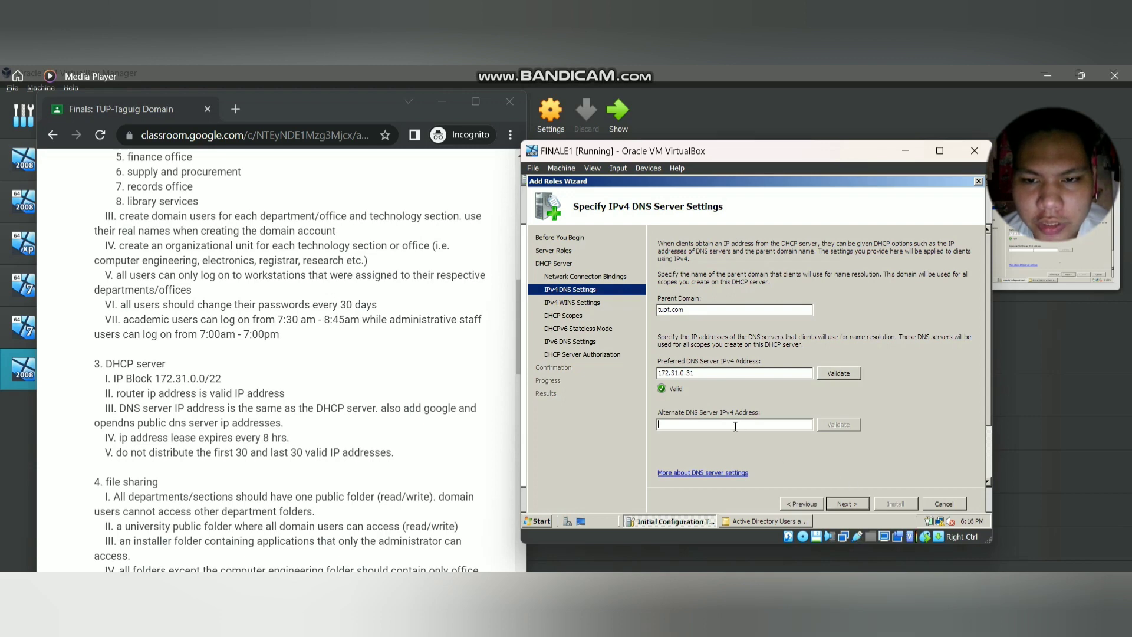
{"action": "type", "text": "172"}
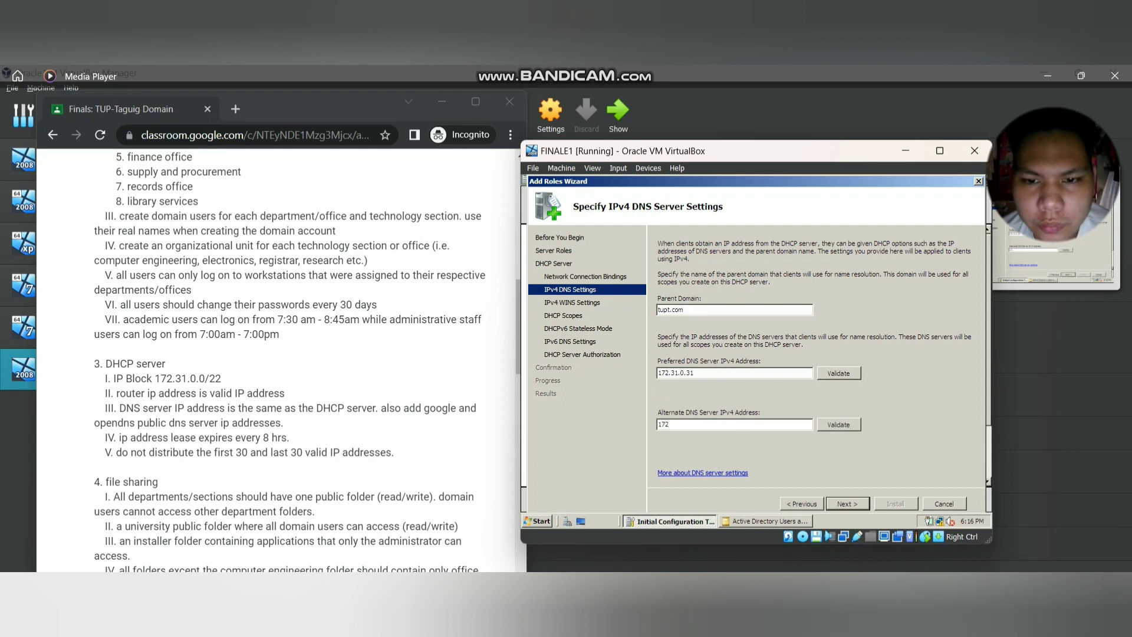
{"action": "type", "text": ".31.0"}
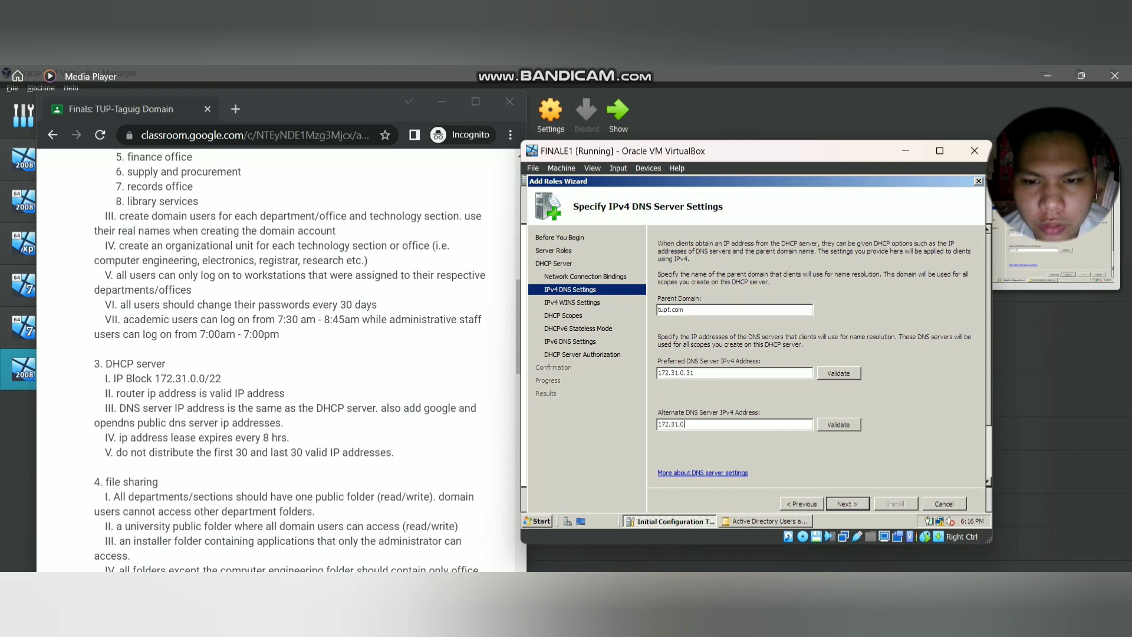
{"action": "type", "text": ".31"}
{"action": "left_click", "coordinate": [850, 425]}
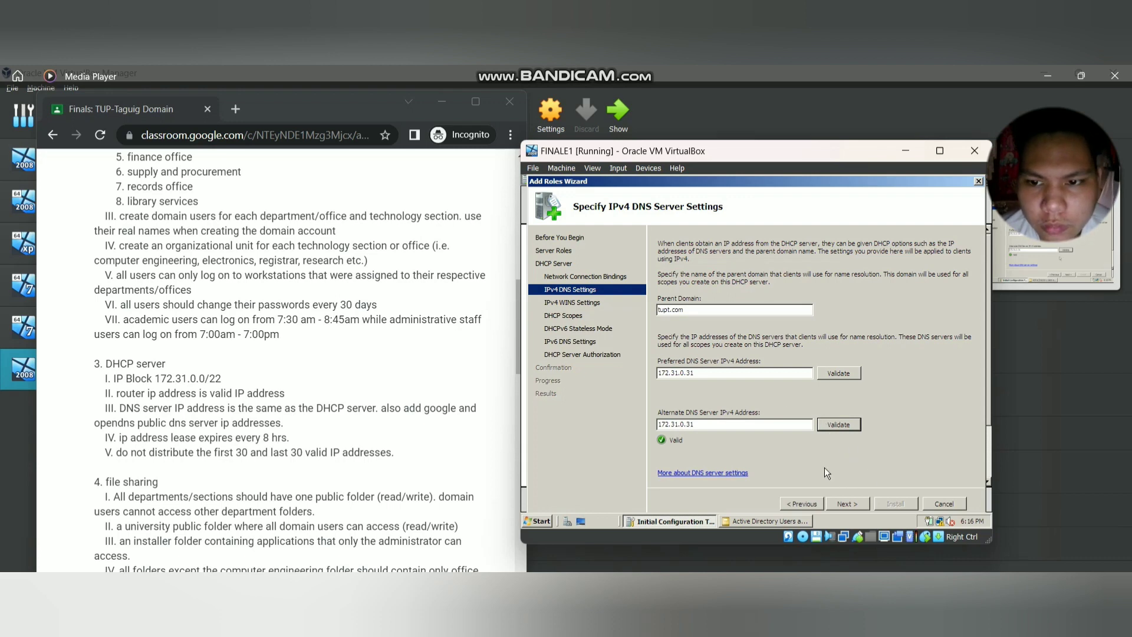
{"action": "left_click", "coordinate": [852, 503]}
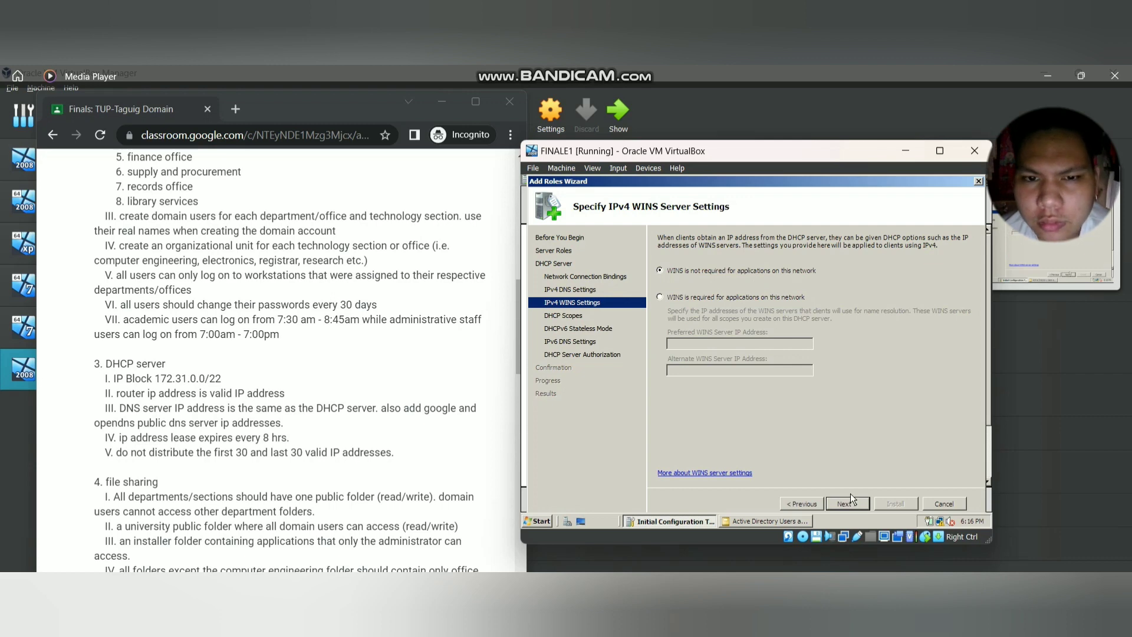
Step: Keep WINS as not required for the network and proceed to the DHCP scopes page
{"action": "left_click", "coordinate": [853, 503]}
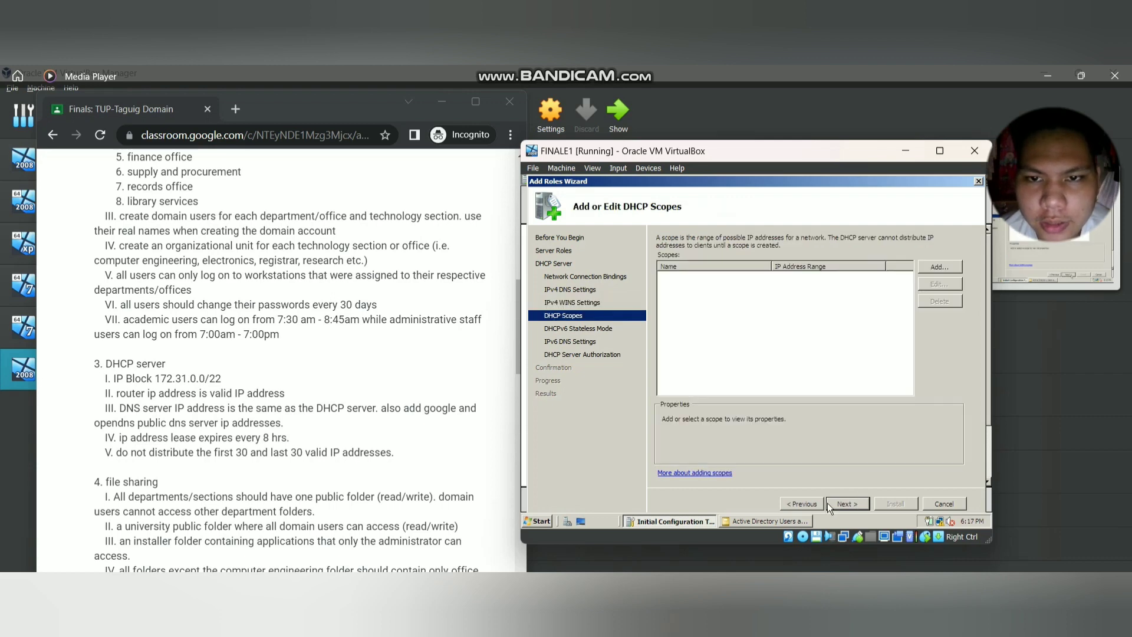
{"action": "left_click", "coordinate": [809, 503]}
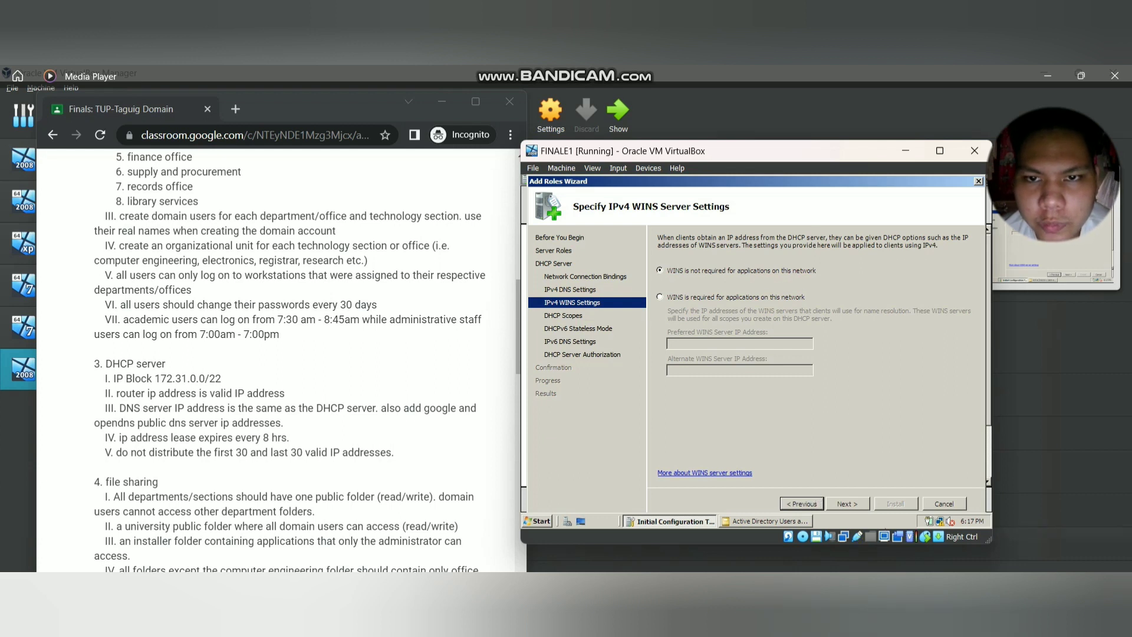
{"action": "left_click", "coordinate": [848, 506]}
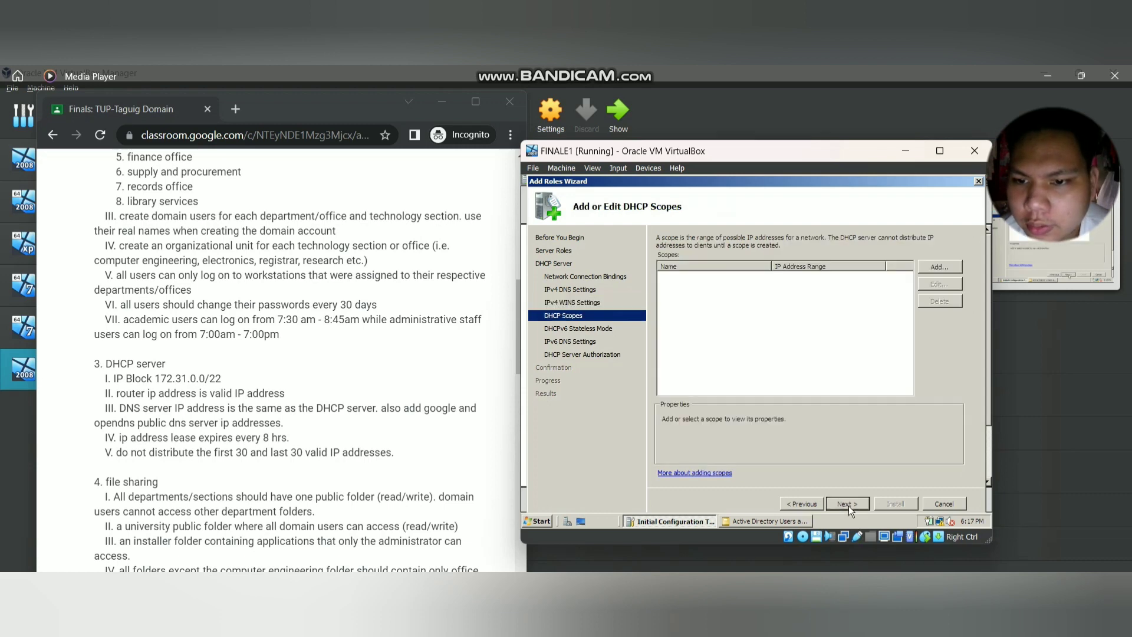
Step: Leave the DHCP scope list empty, accept the DHCPv6 stateless mode and keep the IPv6 DNS settings for tupt.com
{"action": "left_click", "coordinate": [849, 504]}
{"action": "left_click", "coordinate": [848, 504]}
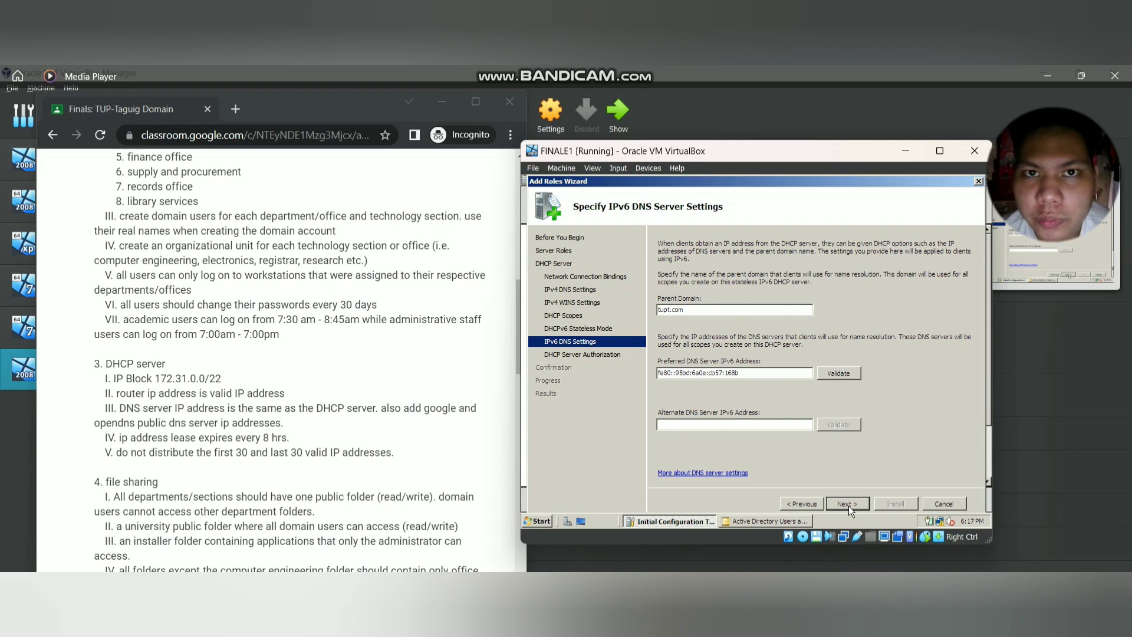
{"action": "left_click", "coordinate": [848, 505]}
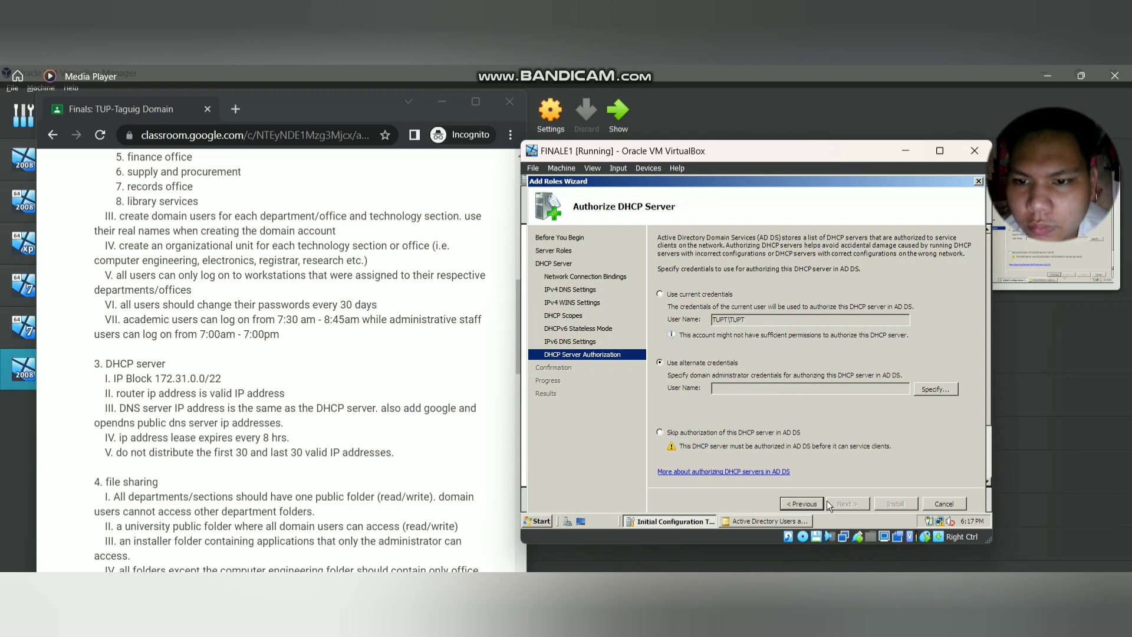
{"action": "left_click", "coordinate": [812, 504]}
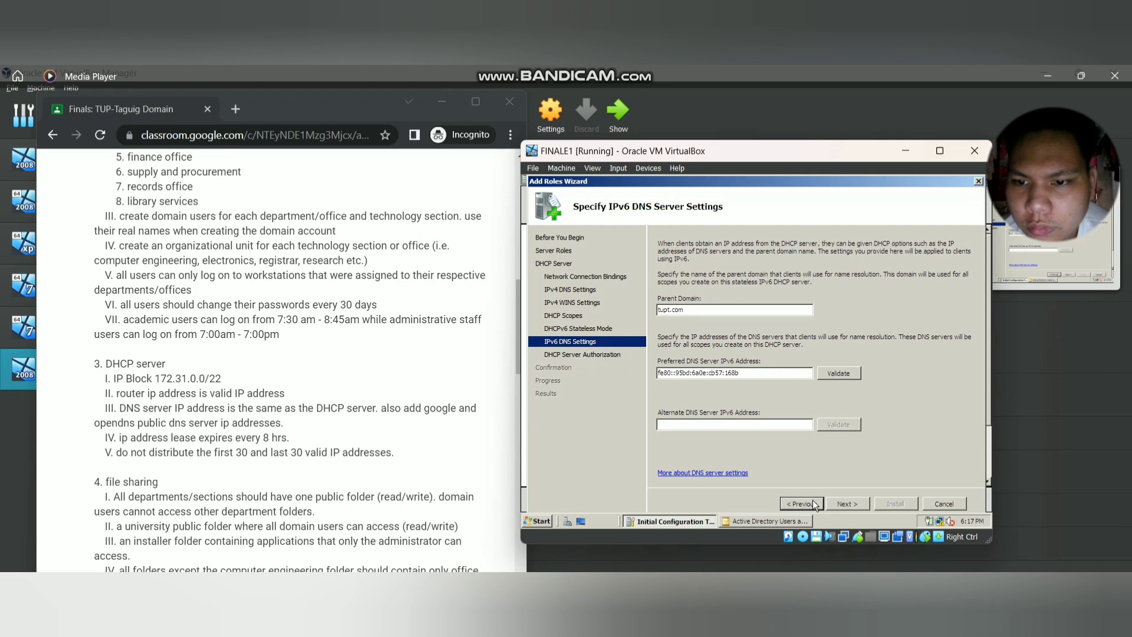
{"action": "left_click", "coordinate": [812, 503]}
{"action": "left_click", "coordinate": [856, 505]}
{"action": "left_click", "coordinate": [859, 505]}
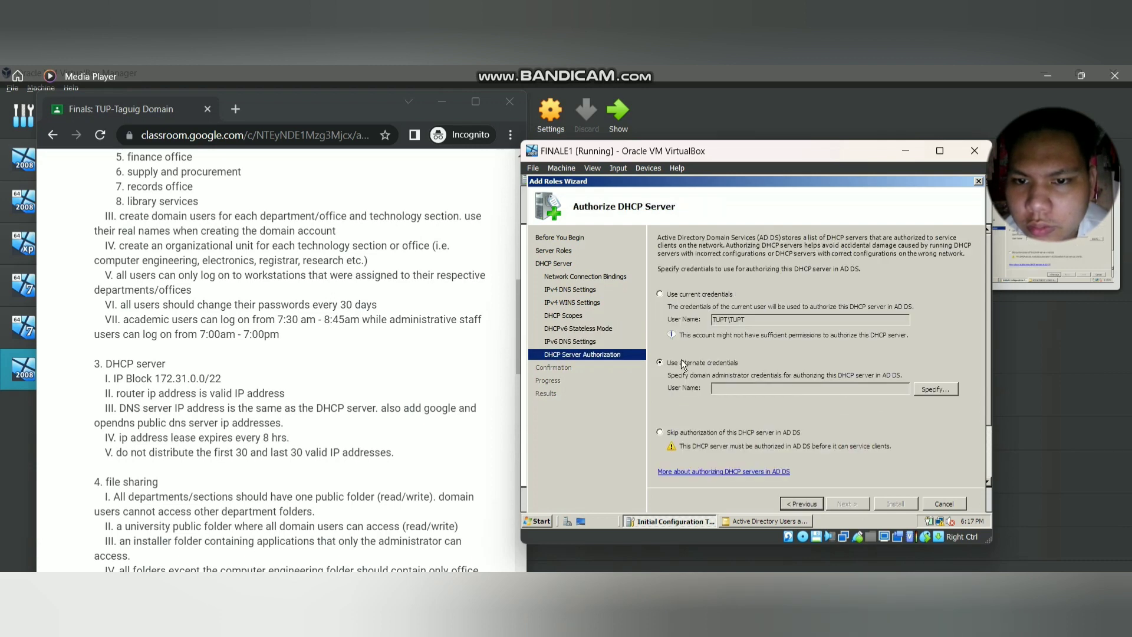
Step: Authorize the DHCP server with the current credentials and install the DHCP Server role
{"action": "left_click", "coordinate": [660, 294]}
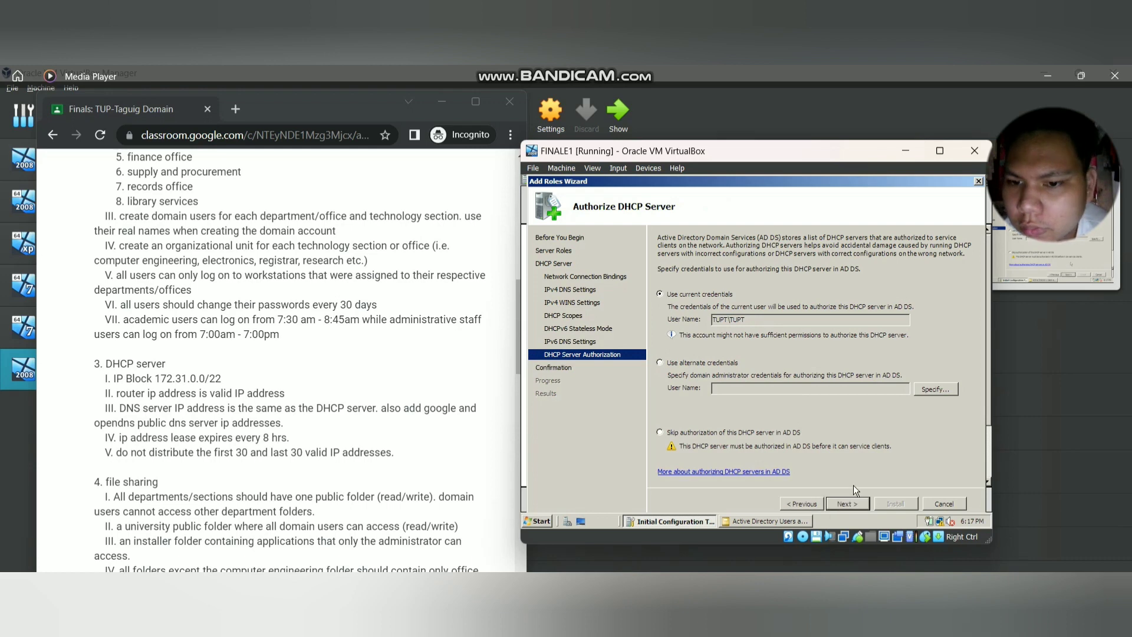
{"action": "left_click", "coordinate": [848, 503]}
{"action": "left_click", "coordinate": [891, 503]}
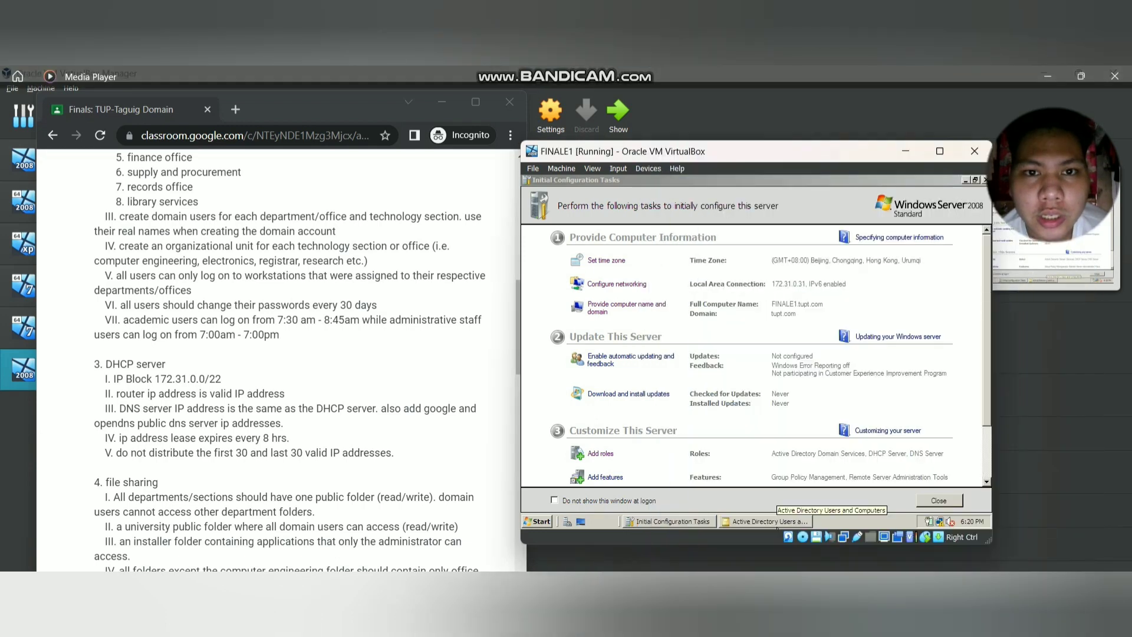
Step: Open the DHCP management console from the administrative tools and allow it to run
{"action": "left_click", "coordinate": [537, 522]}
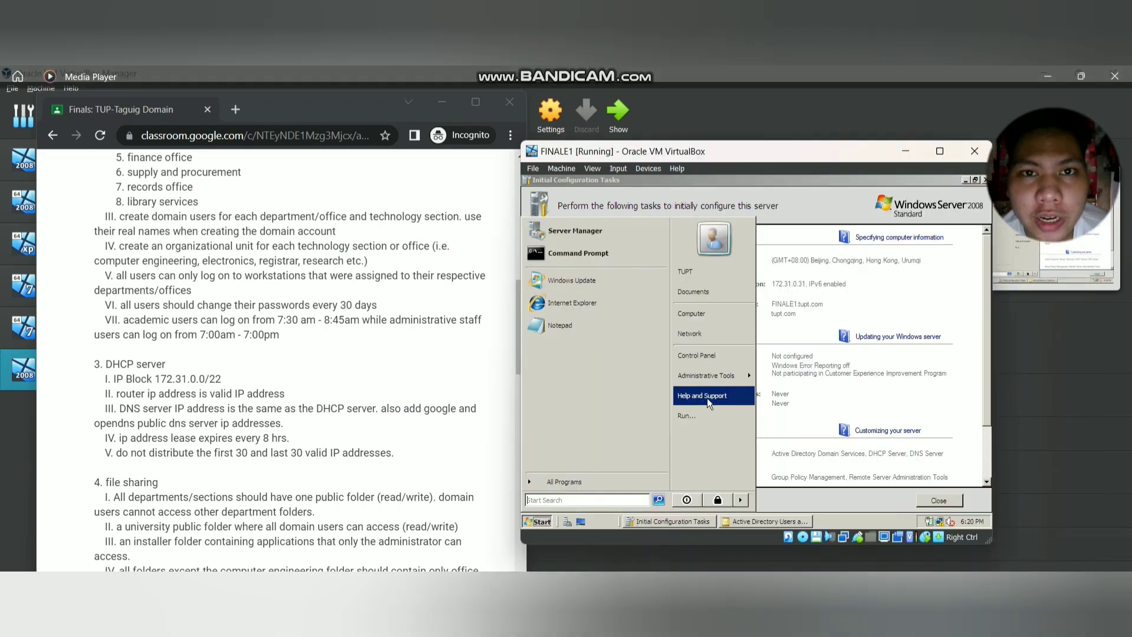
{"action": "mouse_move", "coordinate": [723, 378]}
{"action": "left_click", "coordinate": [785, 343]}
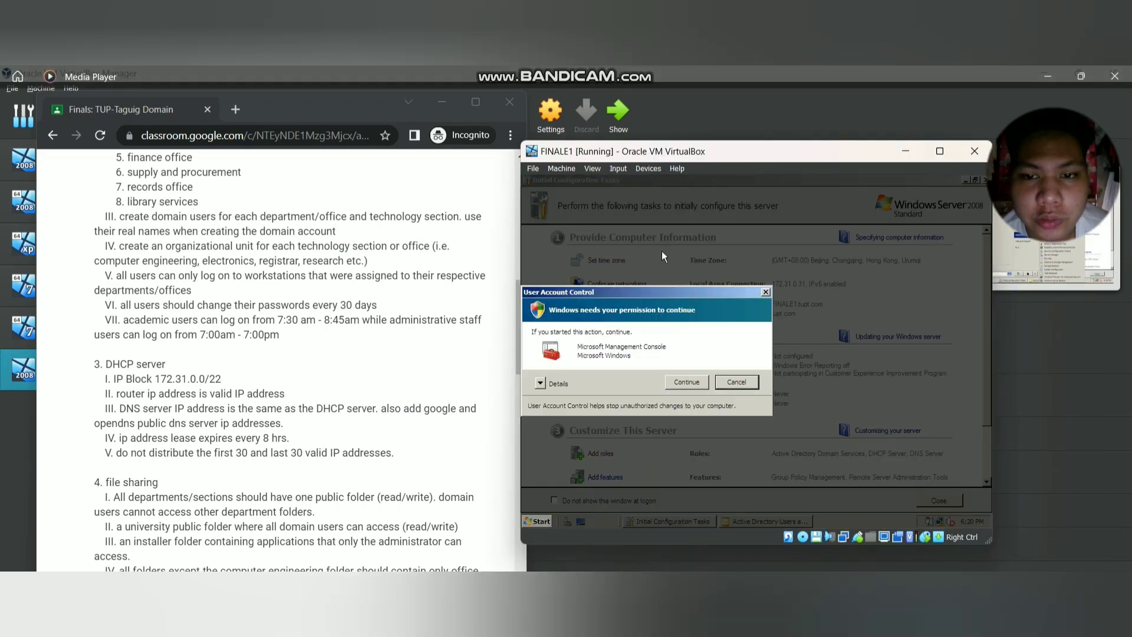
{"action": "left_click", "coordinate": [675, 384]}
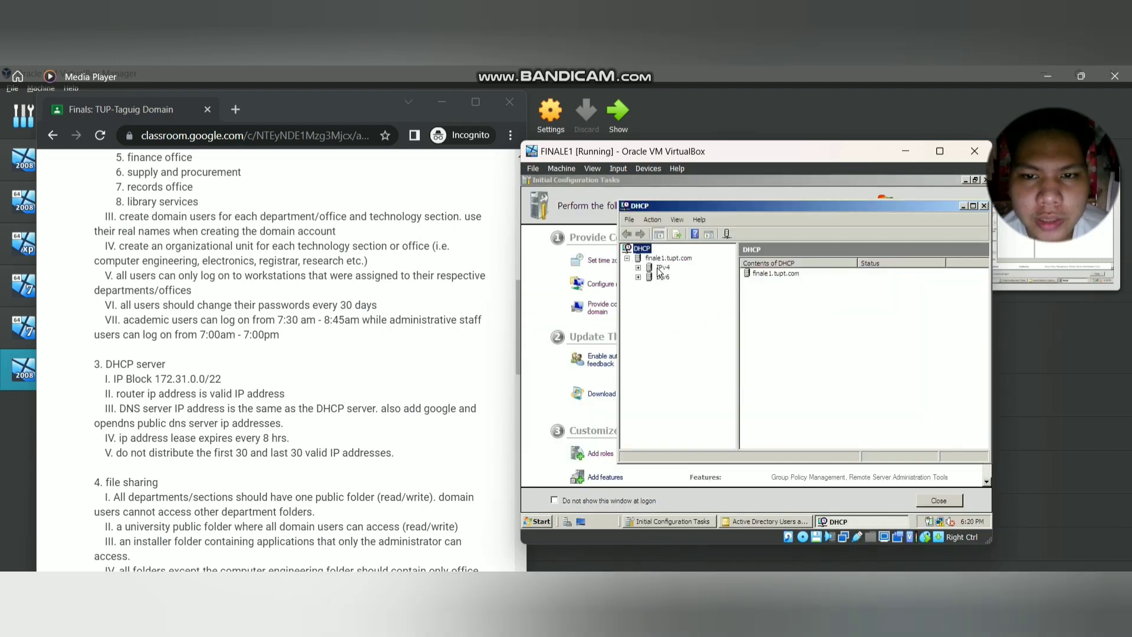
Step: Start a new IPv4 scope on finale1.tupt.com and name it DHCP Server
{"action": "right_click", "coordinate": [659, 270]}
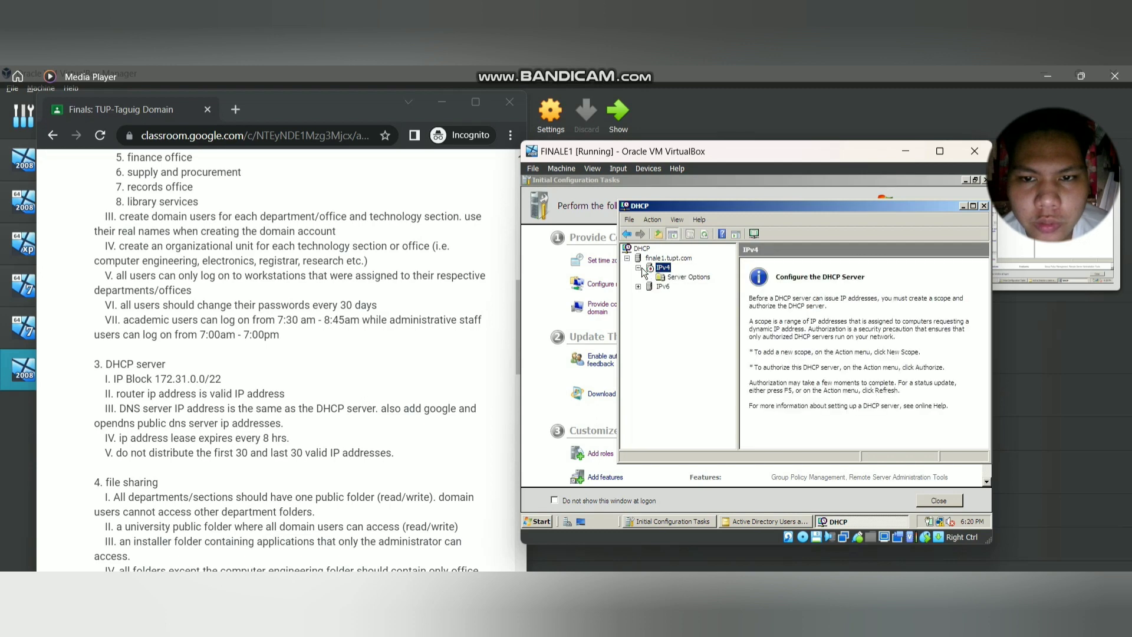
{"action": "right_click", "coordinate": [659, 271]}
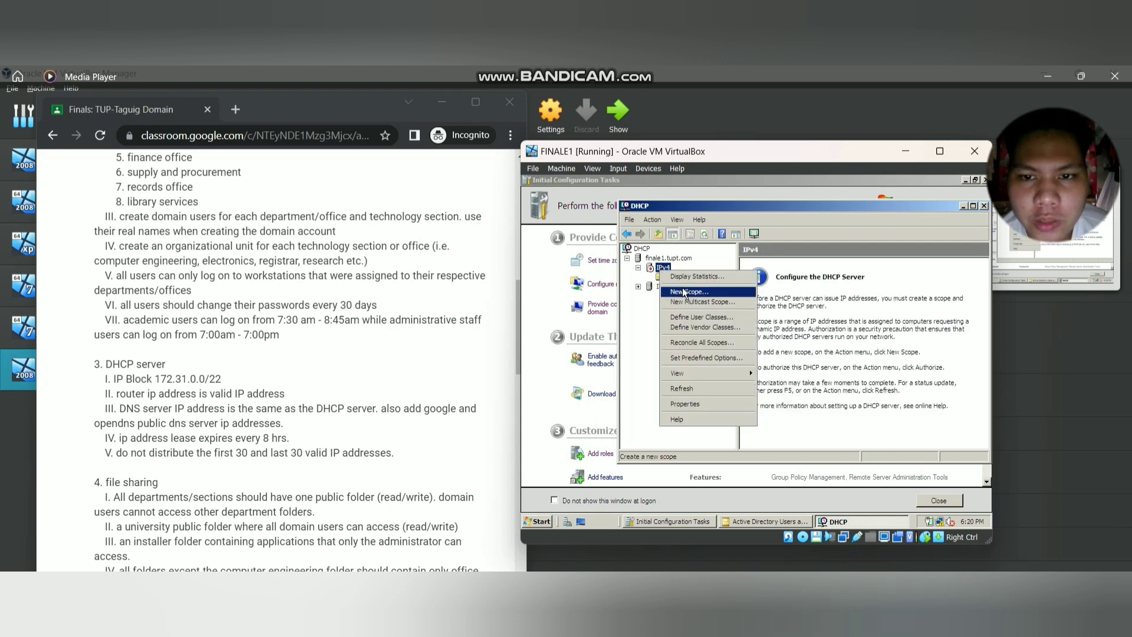
{"action": "left_click", "coordinate": [683, 291]}
{"action": "left_click", "coordinate": [876, 434]}
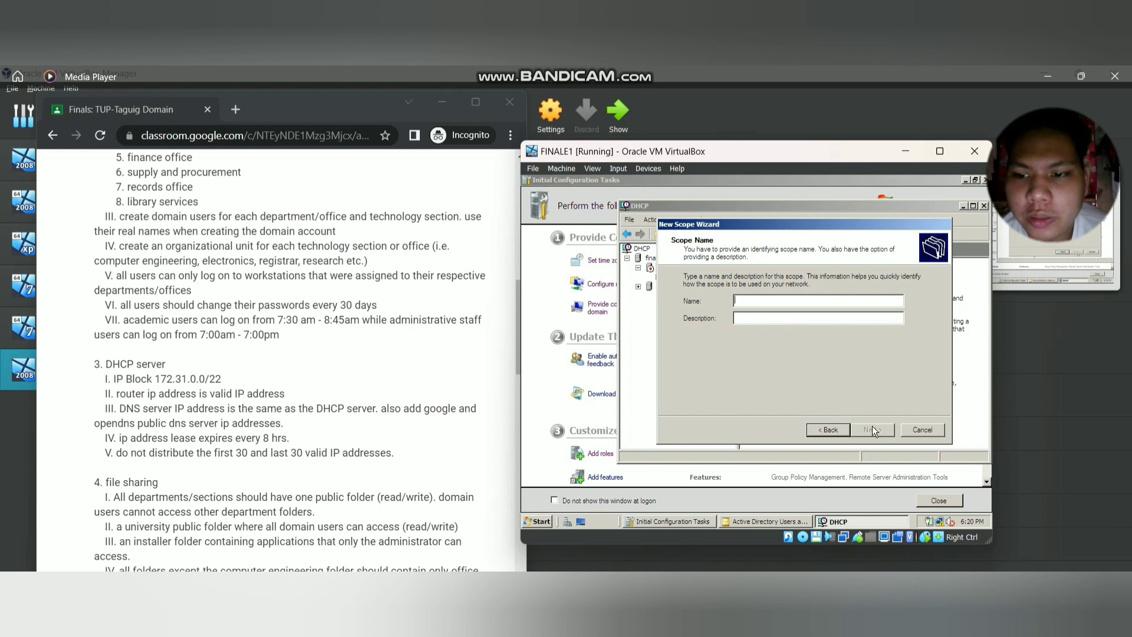
{"action": "left_click", "coordinate": [757, 300]}
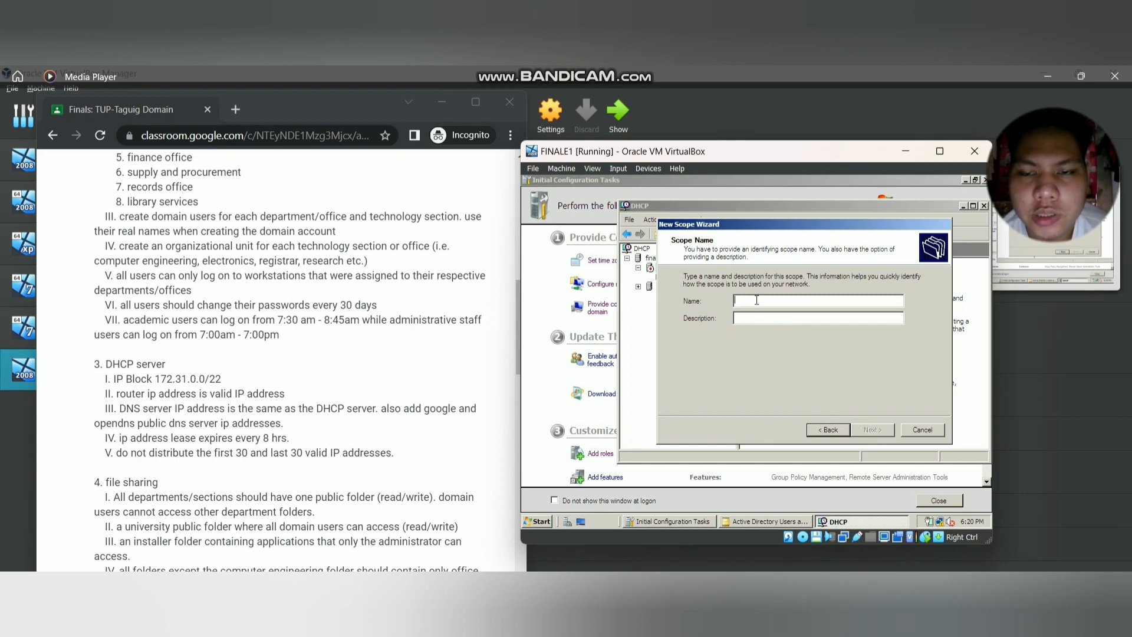
{"action": "key", "text": "Caps_Lock"}
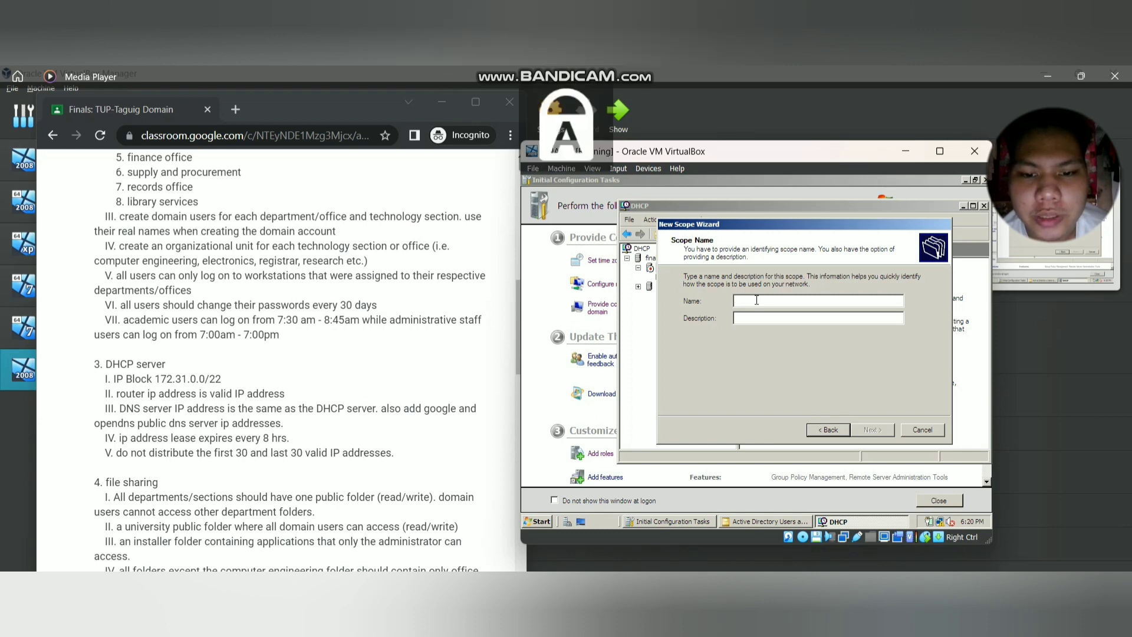
{"action": "type", "text": "DHCP"}
{"action": "key", "text": "Caps_Lock"}
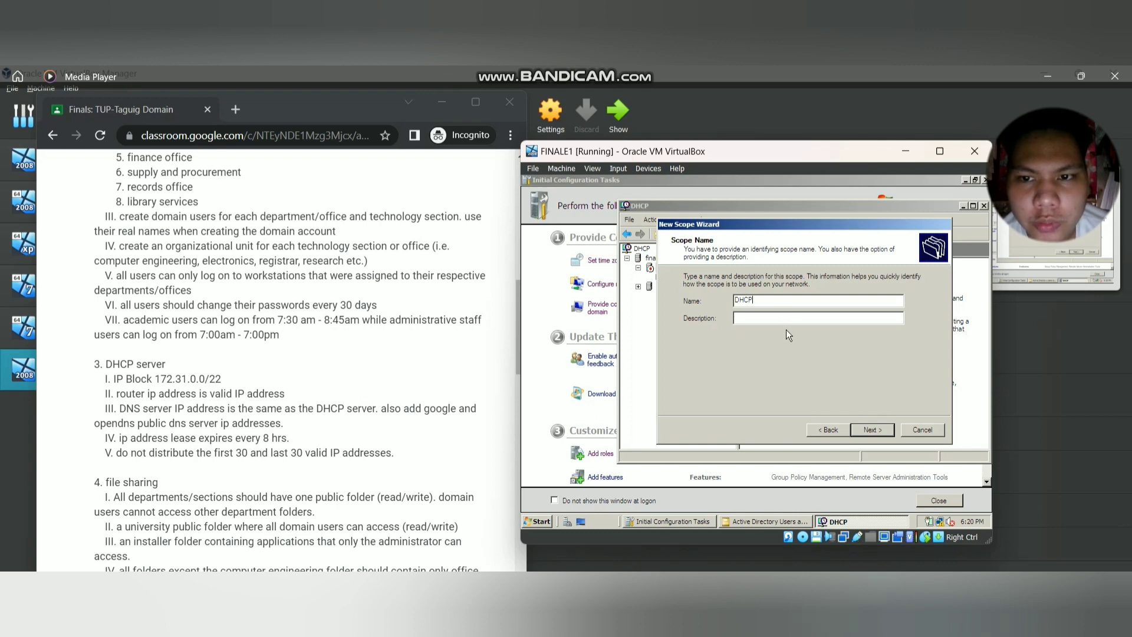
{"action": "type", "text": "X"}
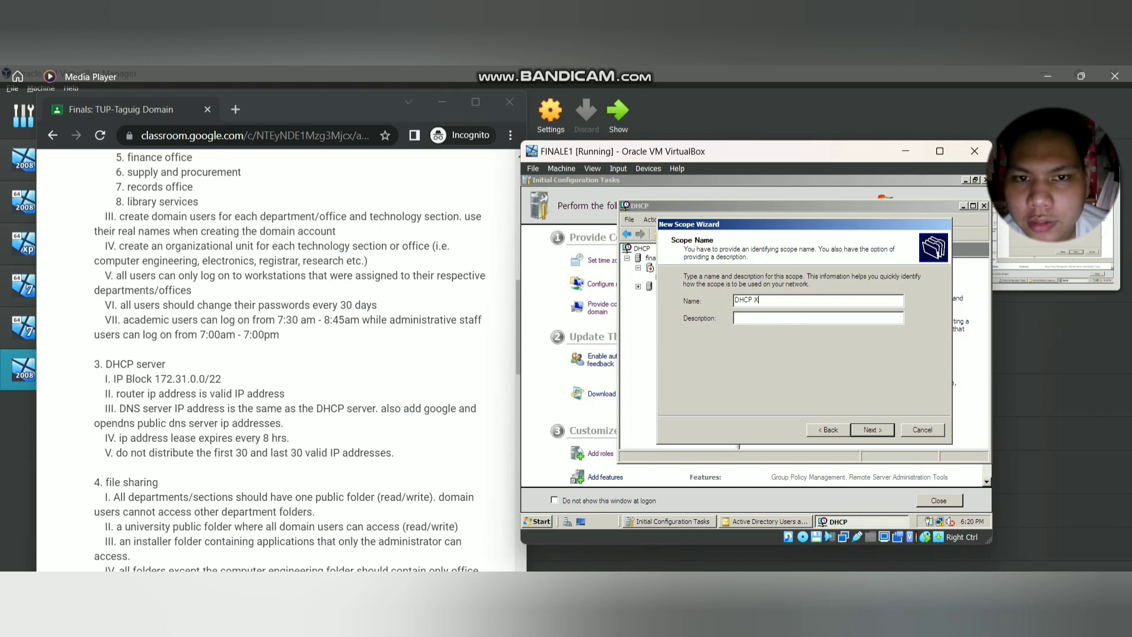
{"action": "type", "text": "Server"}
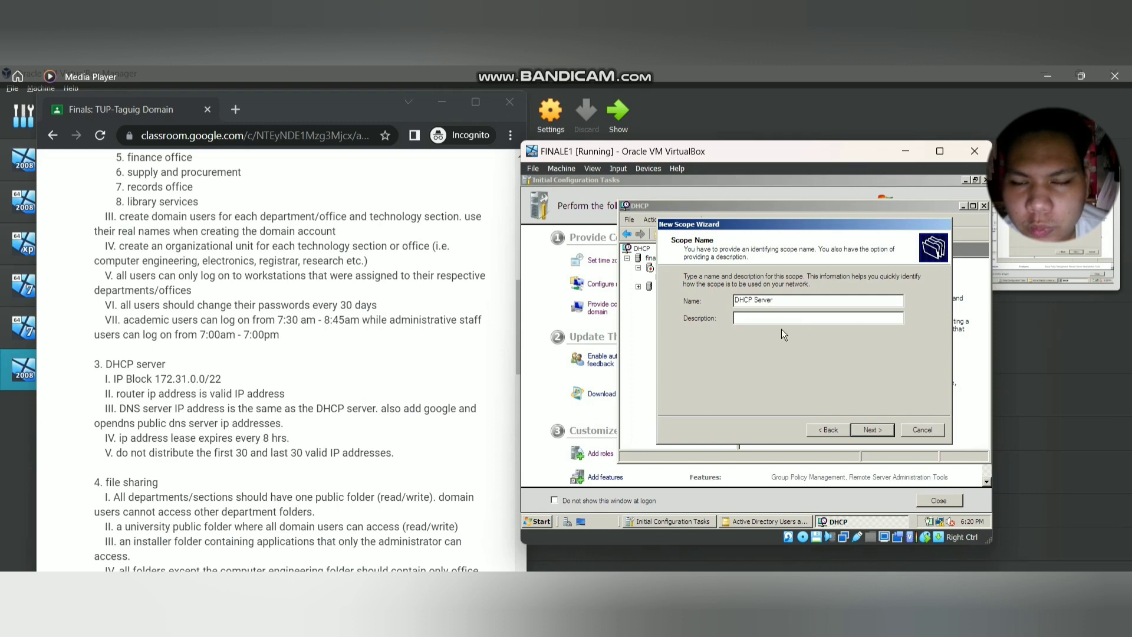
{"action": "left_click", "coordinate": [883, 432]}
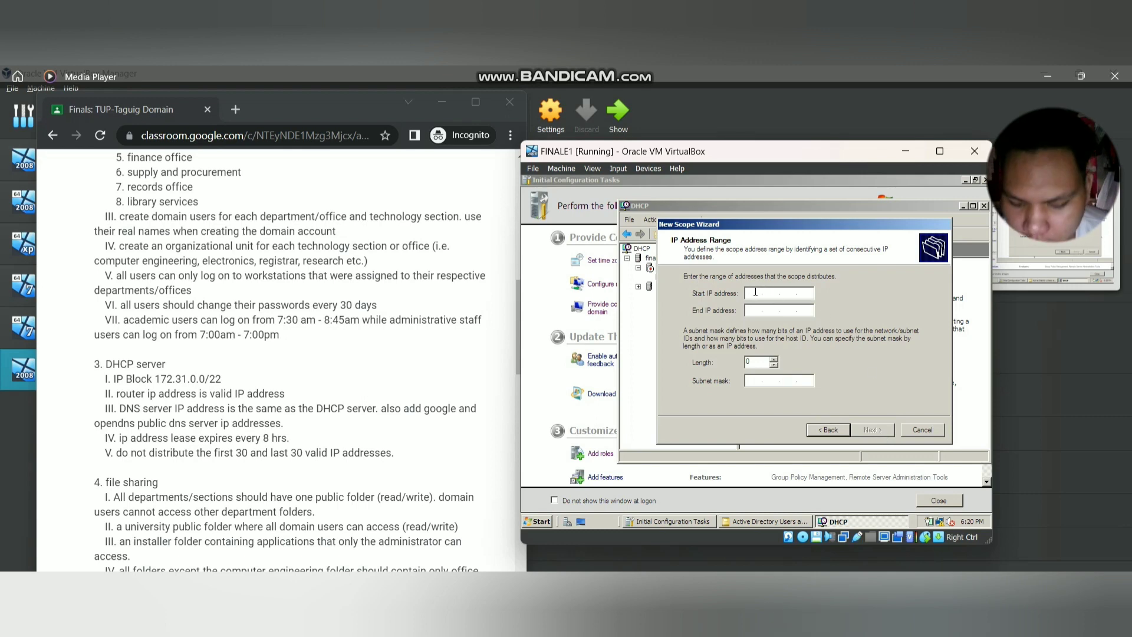
Step: Define the scope's address range with 172.31.0.1 as the start IP address and proceed to the exclusions
{"action": "type", "text": "172."}
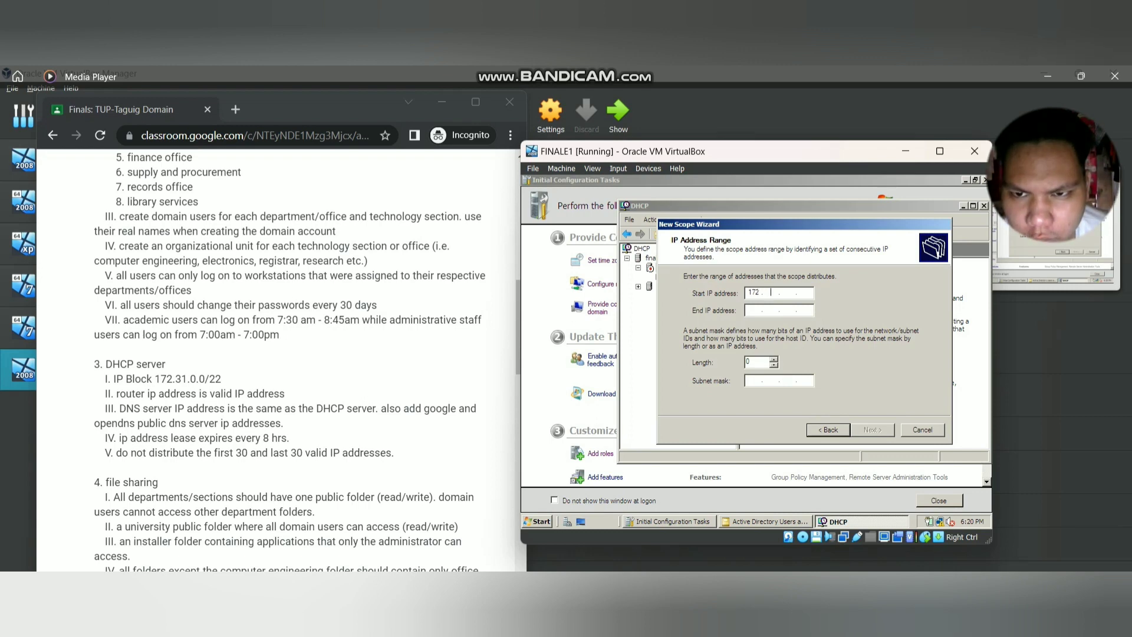
{"action": "type", "text": "31.0."}
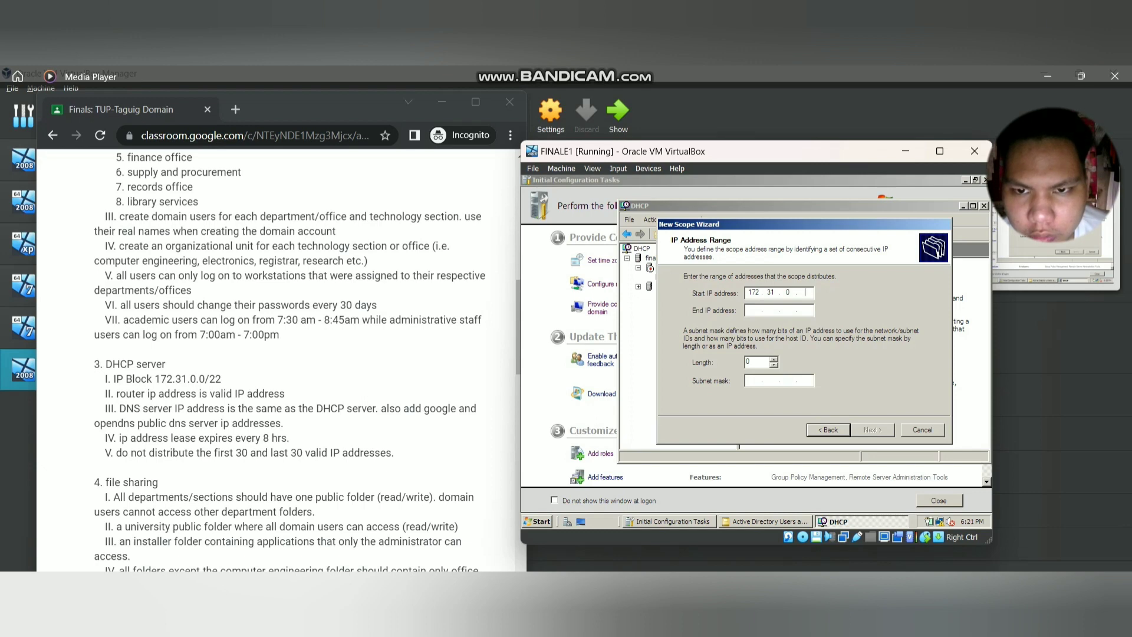
{"action": "type", "text": "31"}
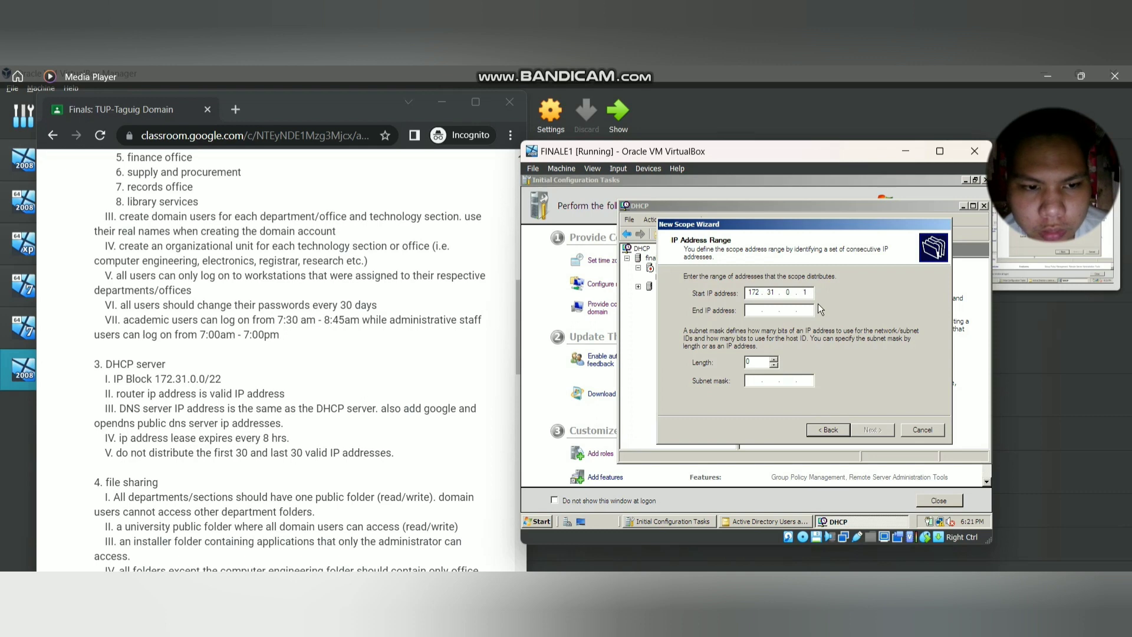
{"action": "left_click", "coordinate": [780, 312]}
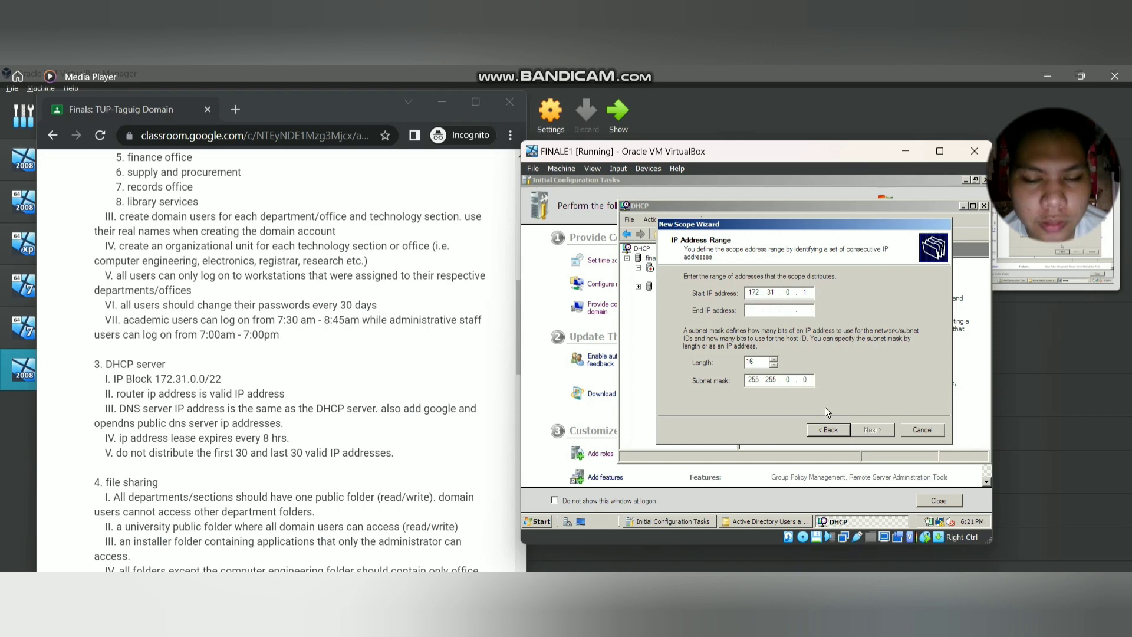
{"action": "left_click", "coordinate": [761, 310]}
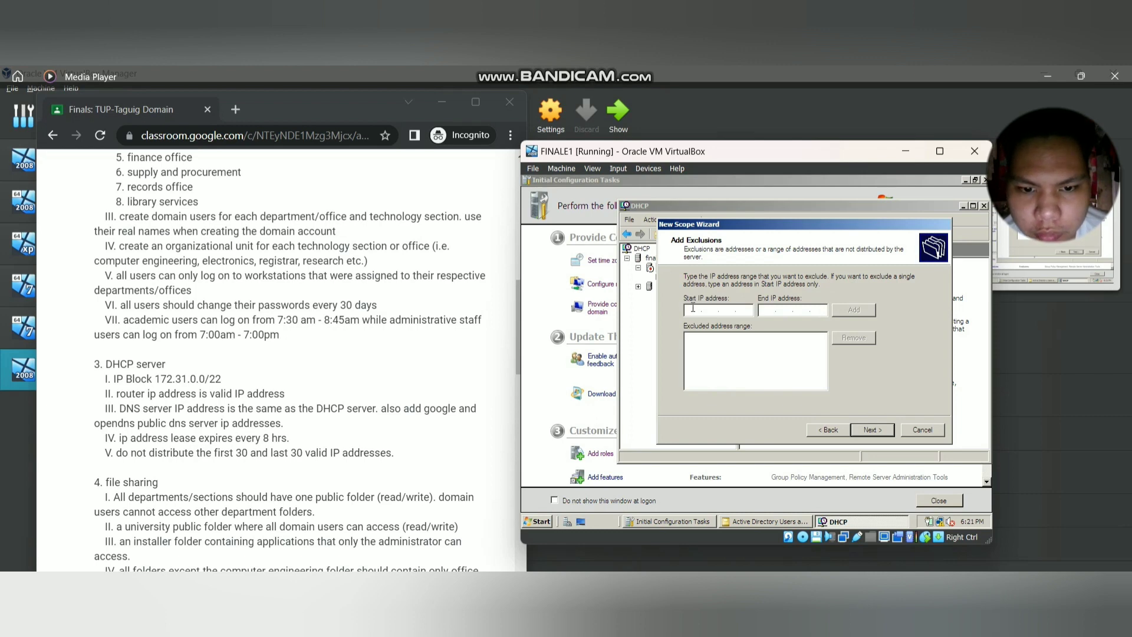
Step: Exclude the addresses 172.31.0.1 to 172.31.0.31 and enter a second exclusion starting at 172.31.0.254
{"action": "type", "text": "172 . 31 . 0 ."}
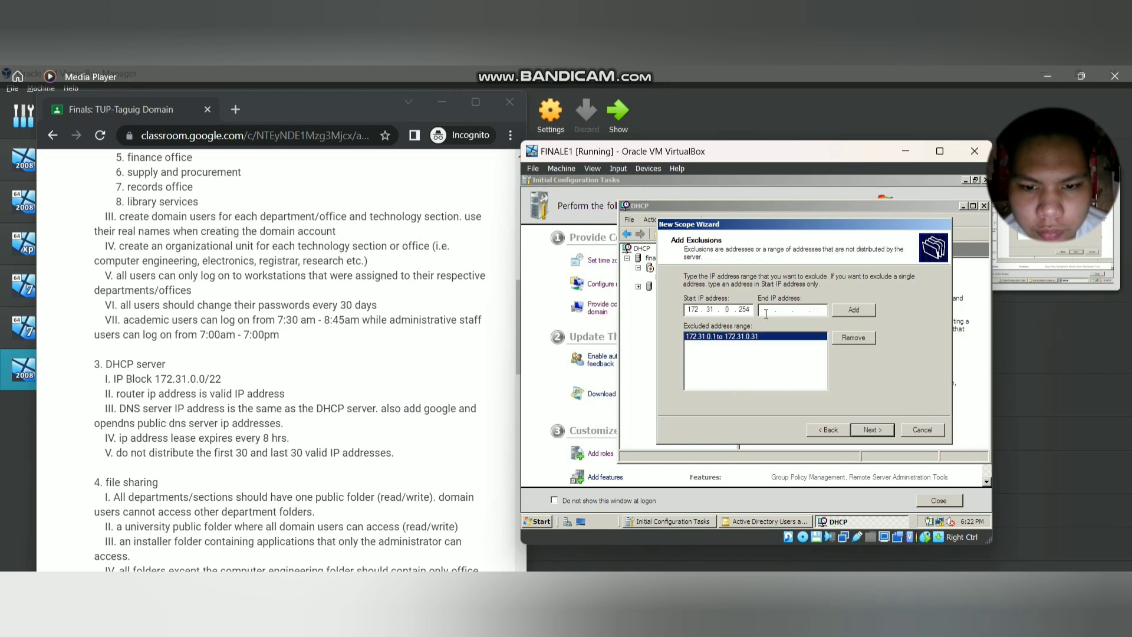
{"action": "type", "text": "172"}
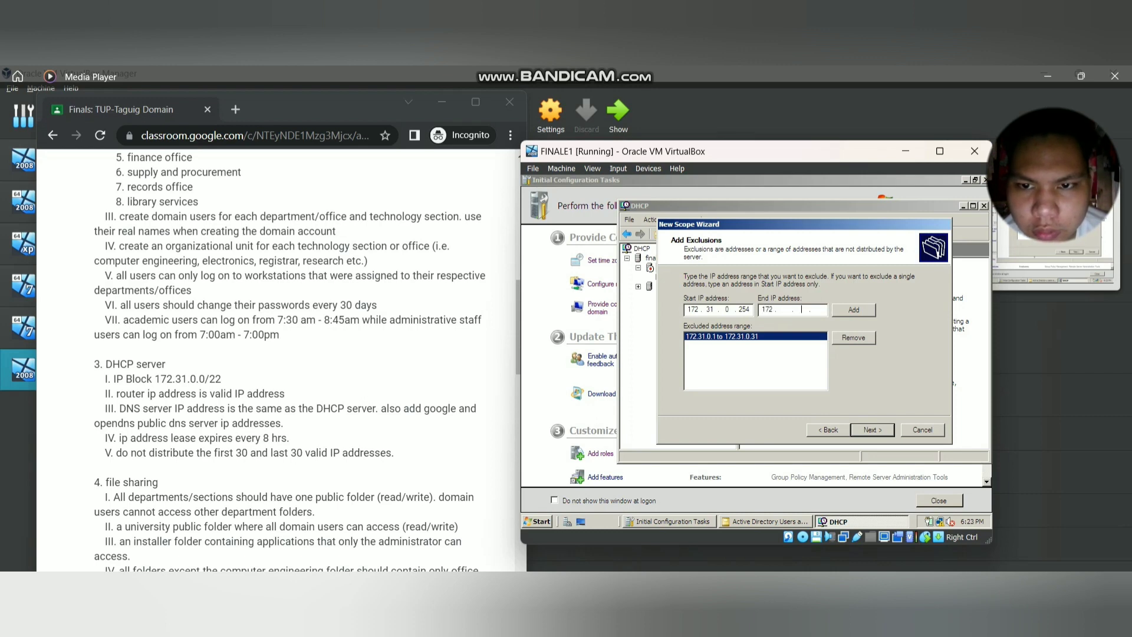
{"action": "type", "text": "31"}
{"action": "key", "text": "Return"}
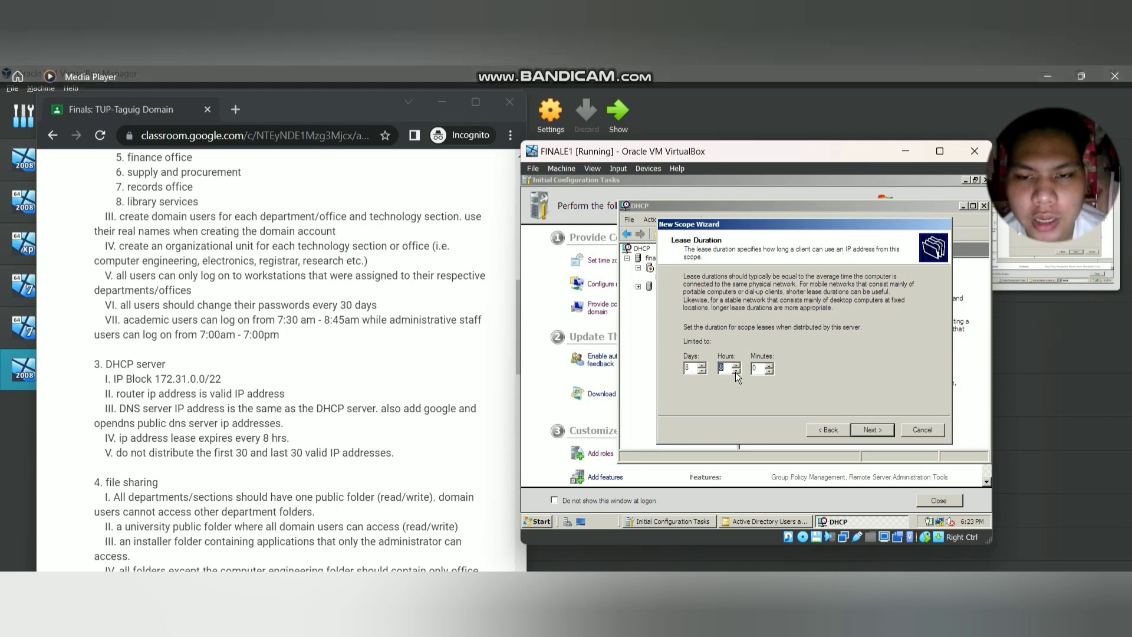
Step: Accept the scope's lease duration and choose to configure its DHCP options now
{"action": "left_click", "coordinate": [865, 433]}
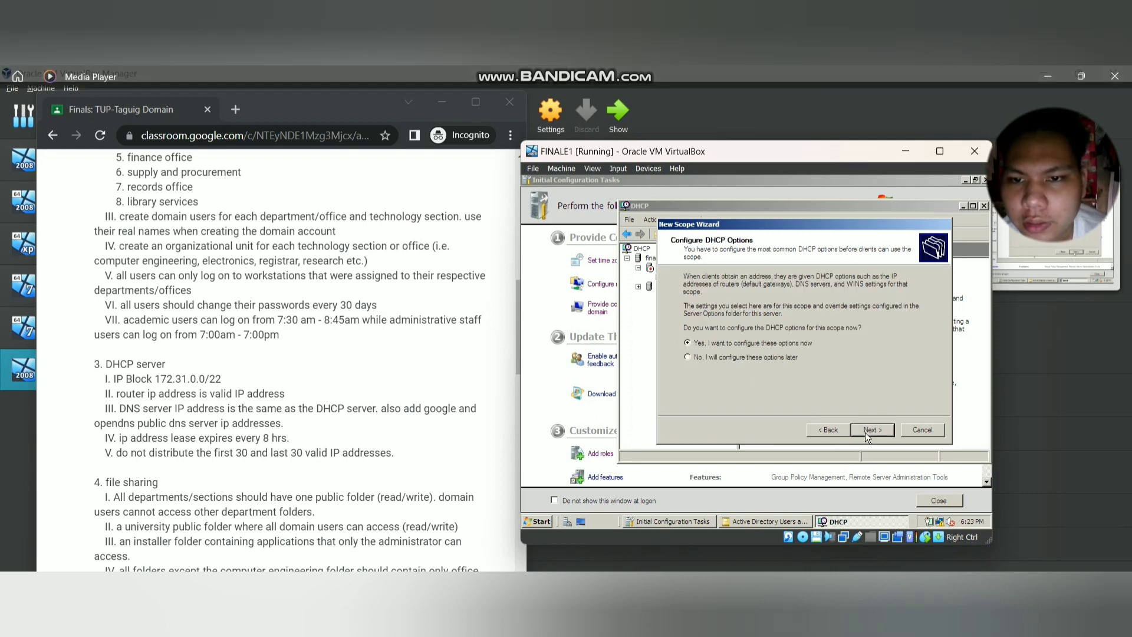
{"action": "left_click", "coordinate": [865, 433]}
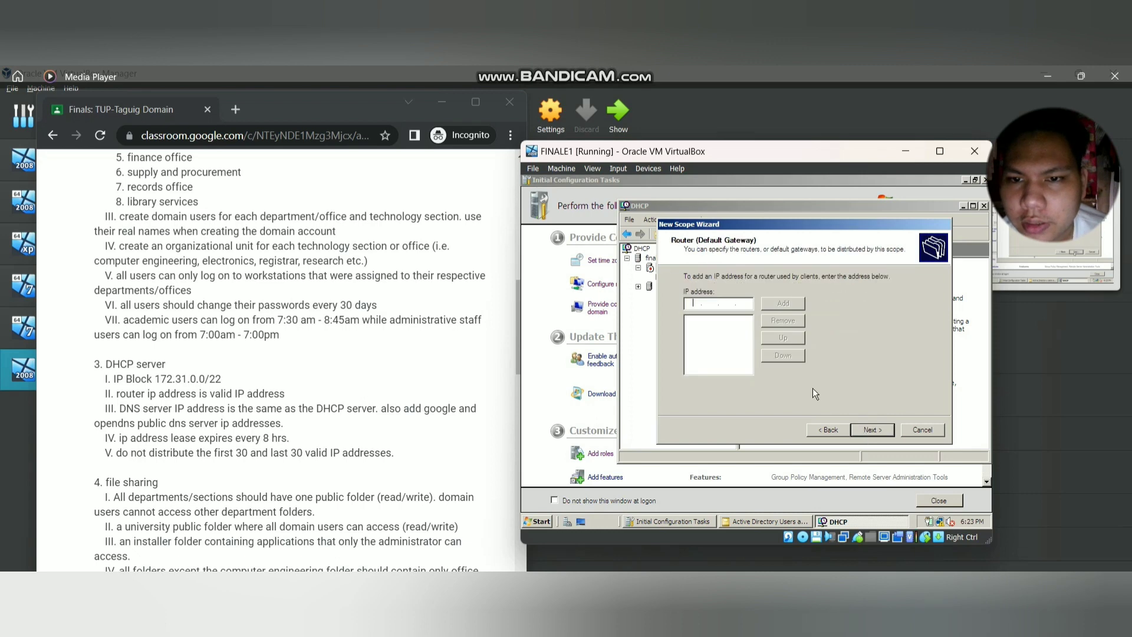
Step: Add 172.31.0.1 as the scope's router (default gateway) and proceed to the domain name and DNS servers
{"action": "left_click", "coordinate": [715, 309]}
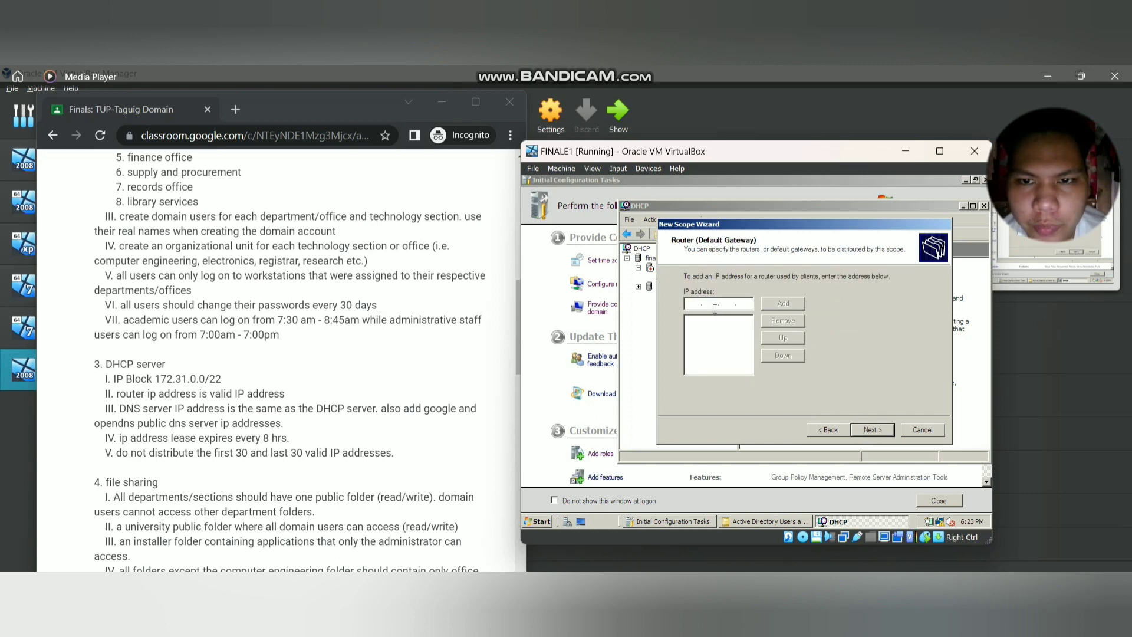
{"action": "type", "text": "1"}
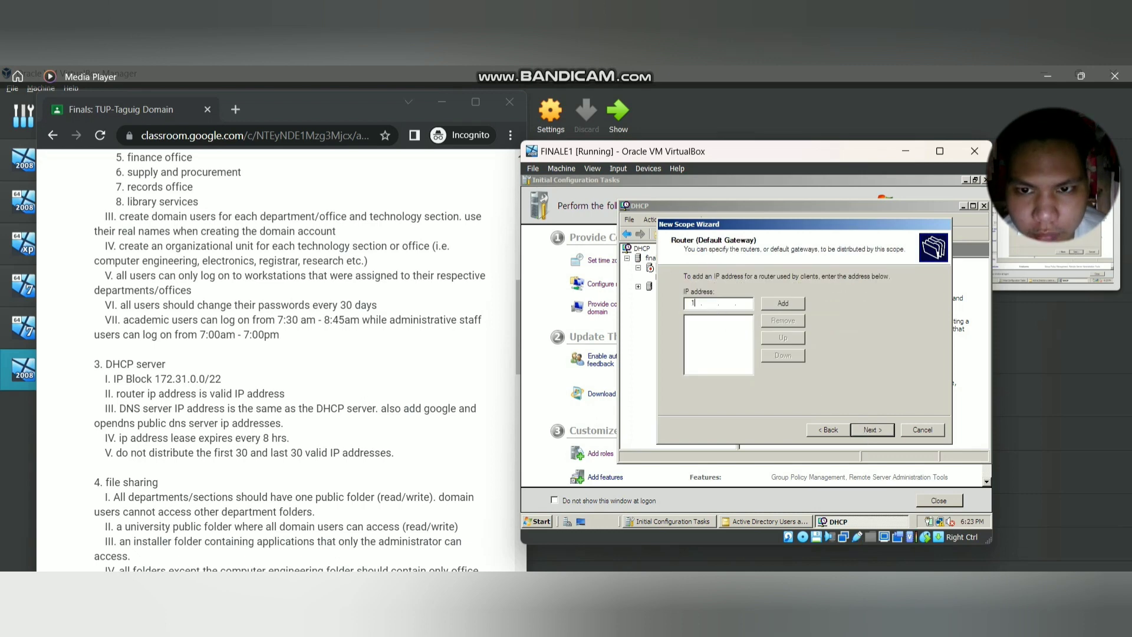
{"action": "type", "text": "72"}
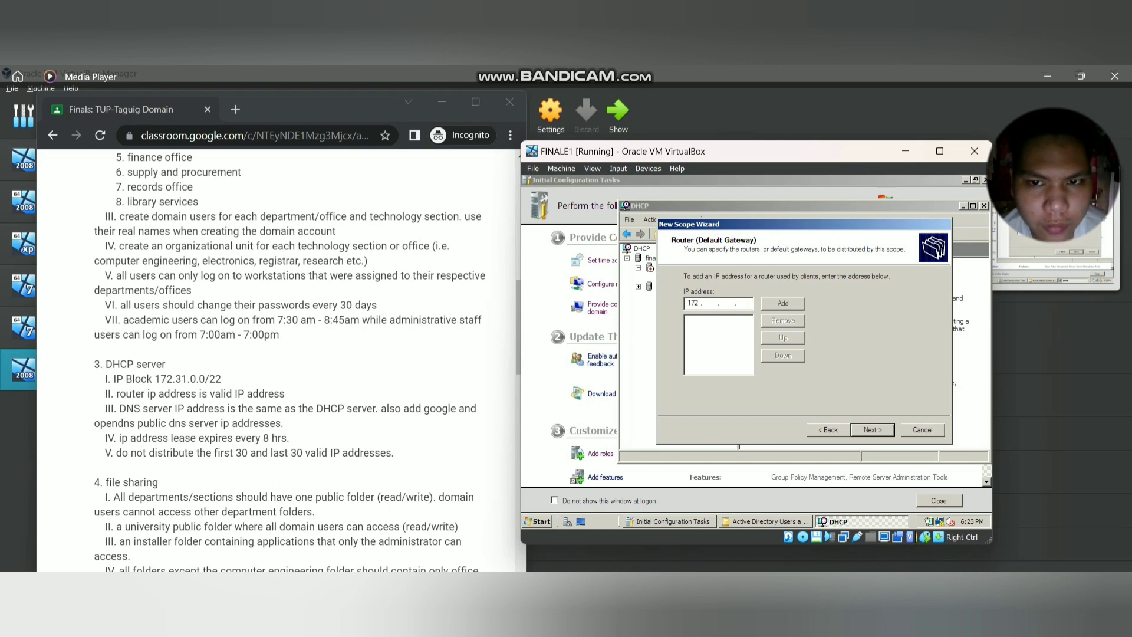
{"action": "type", "text": "310"}
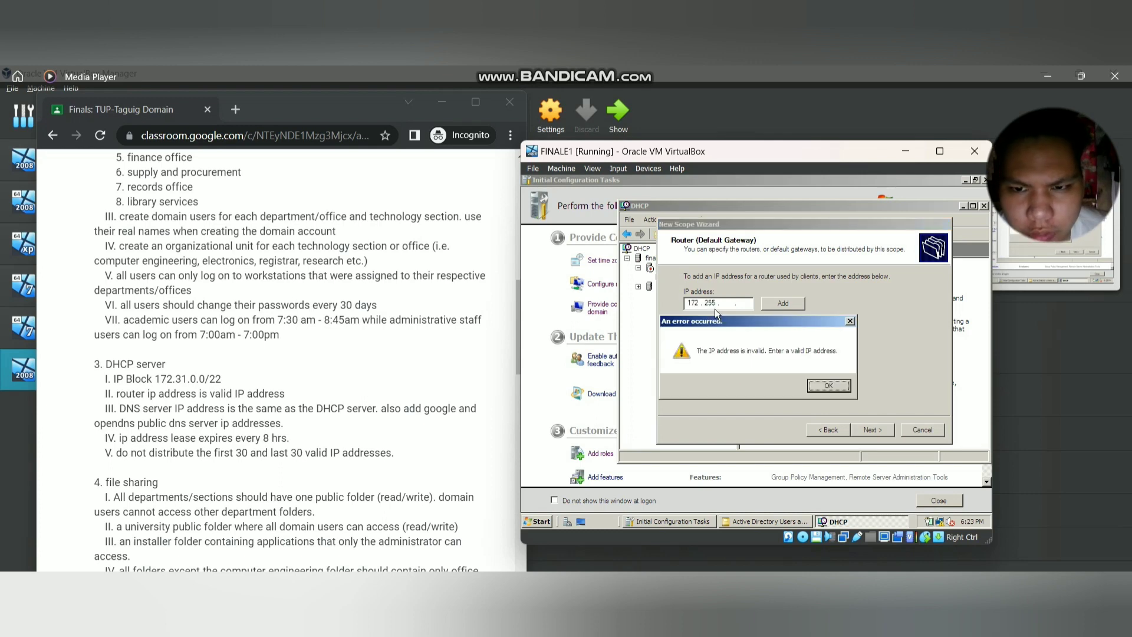
{"action": "left_click", "coordinate": [850, 321]}
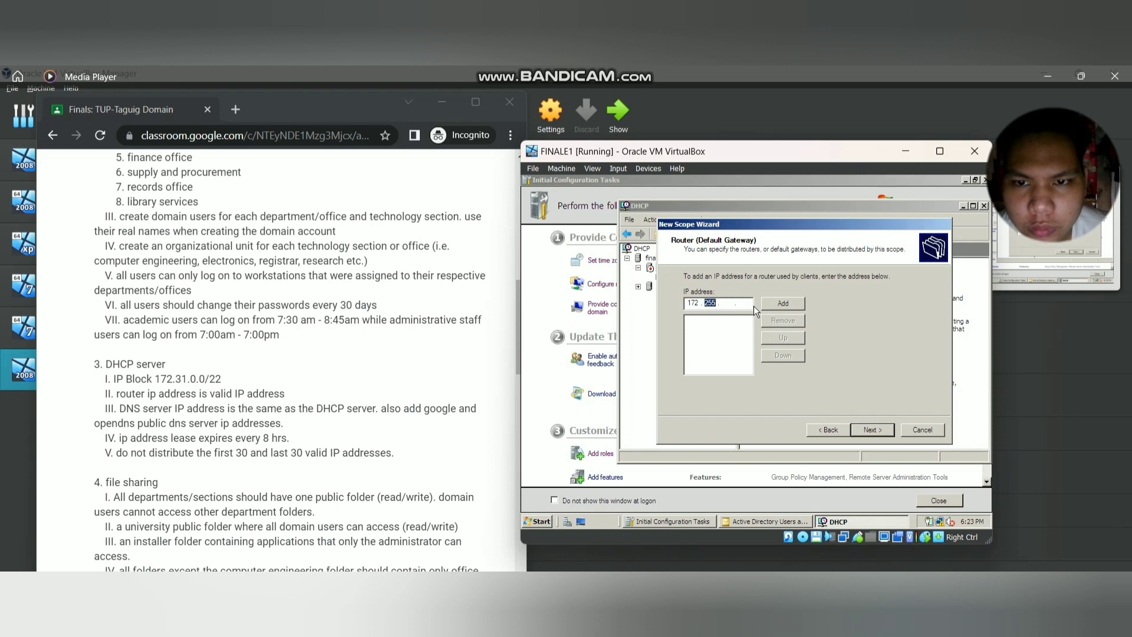
{"action": "type", "text": "31 . "}
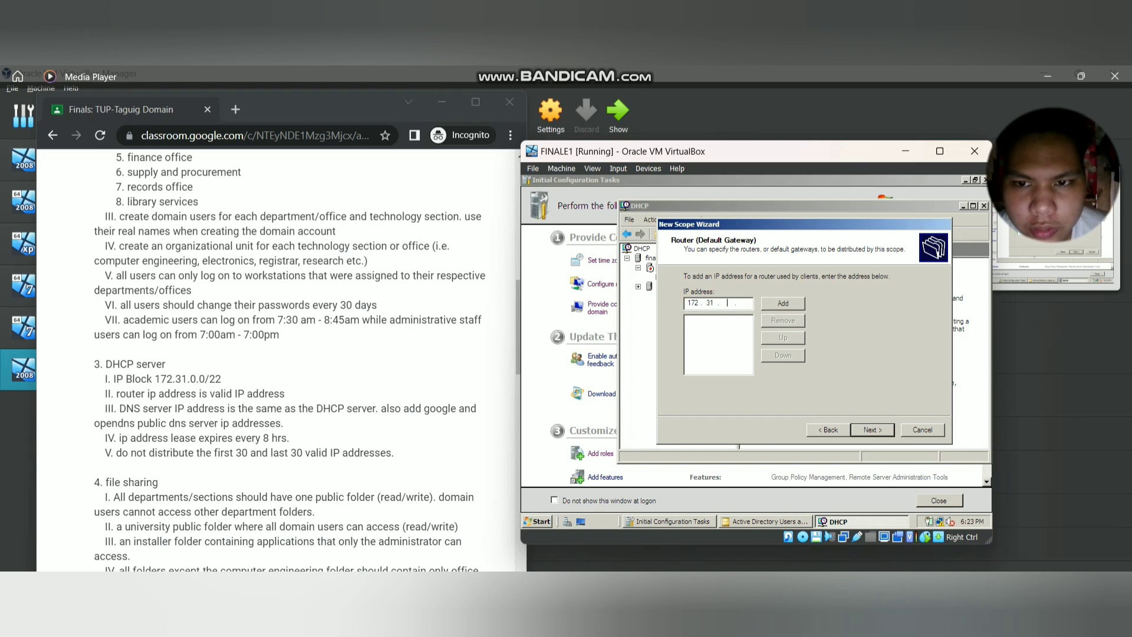
{"action": "type", "text": "0 . 31"}
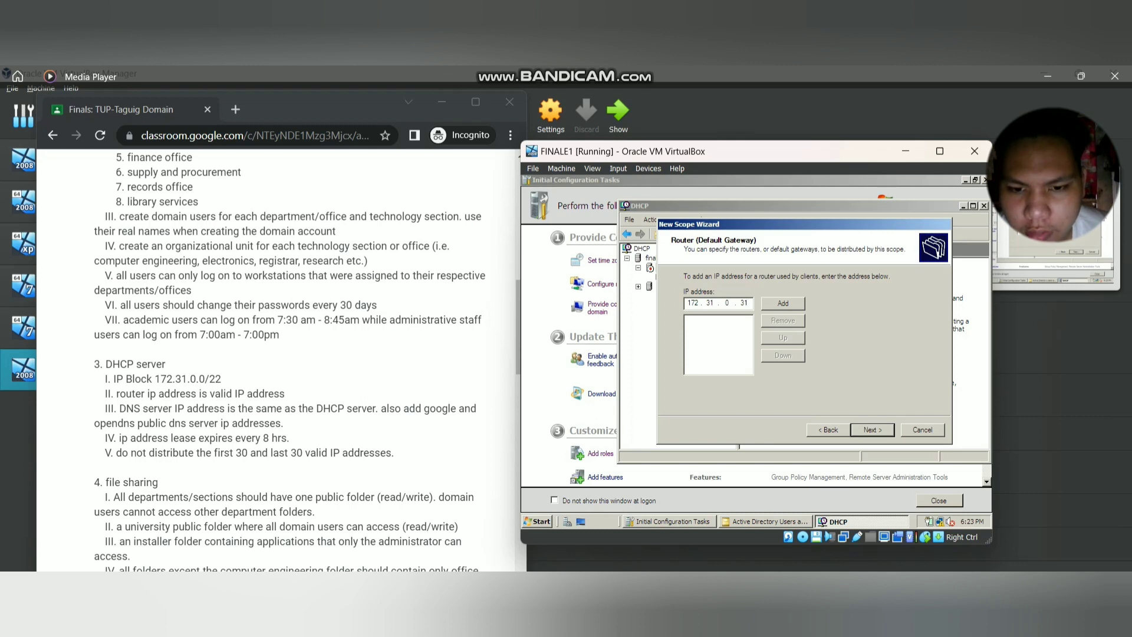
{"action": "key", "text": "BackSpace"}
{"action": "key", "text": "BackSpace"}
{"action": "type", "text": "1"}
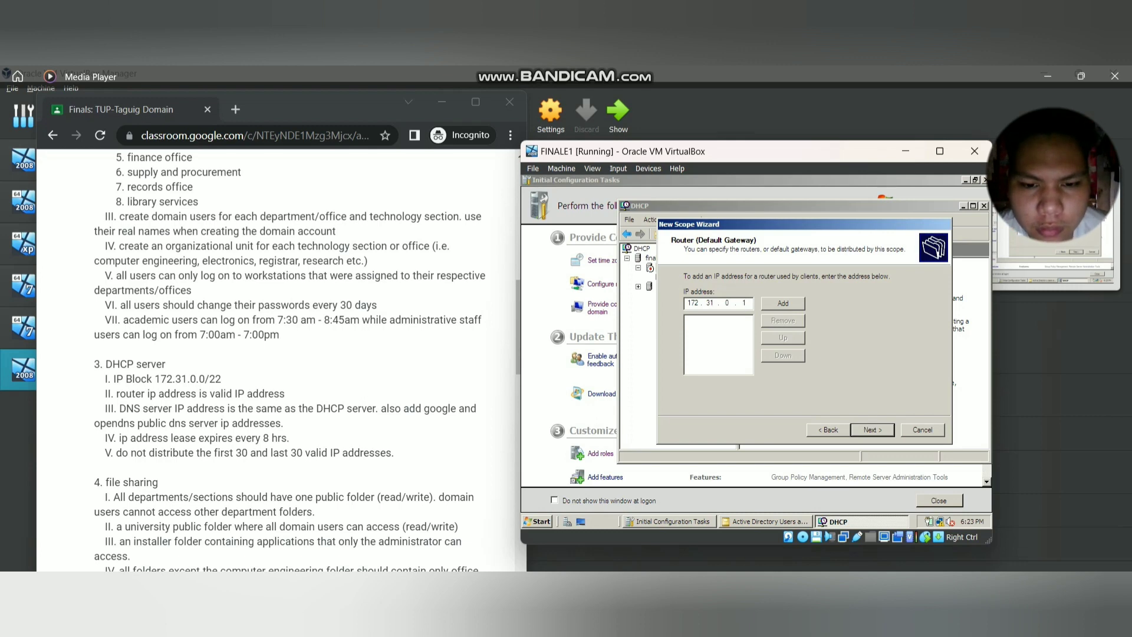
{"action": "left_click", "coordinate": [789, 305]}
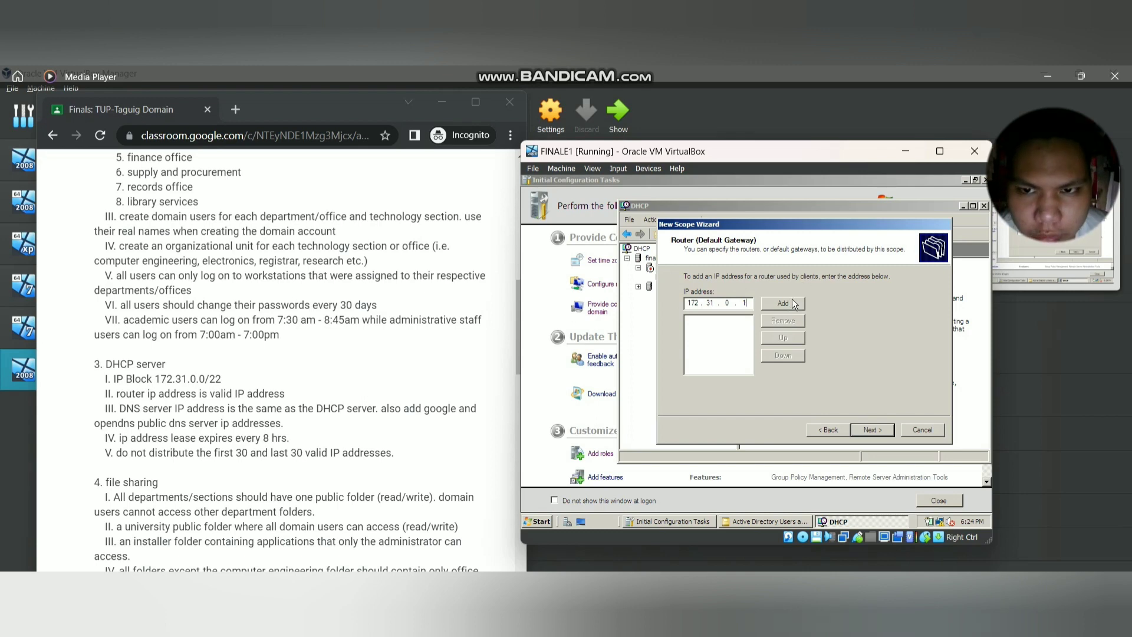
{"action": "left_click", "coordinate": [879, 425]}
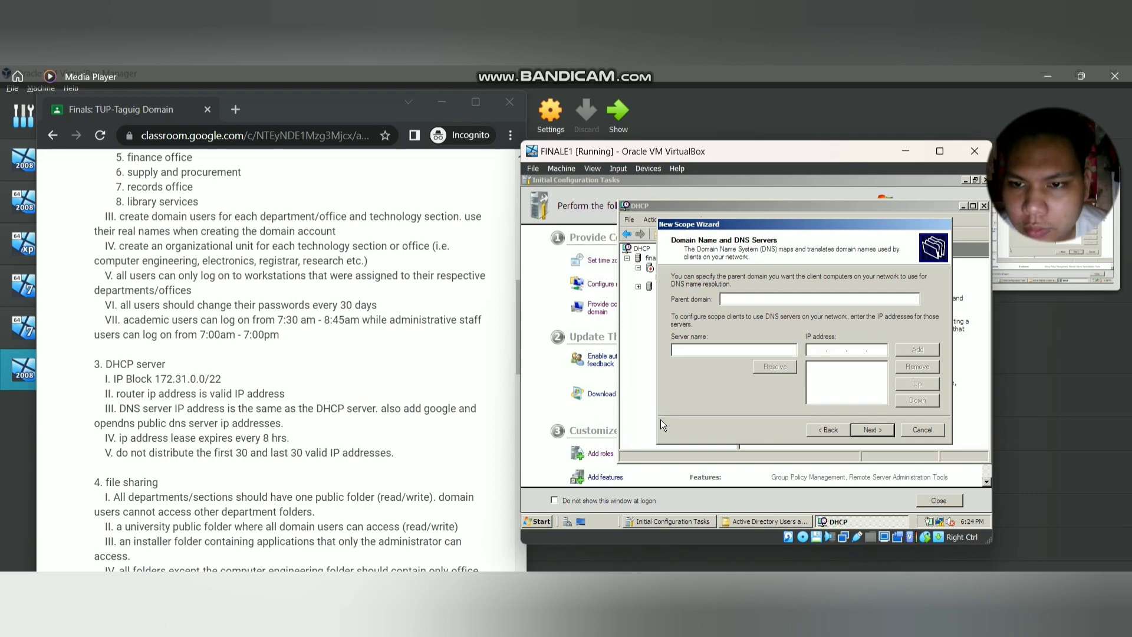
Step: Add the DNS servers 172.31.0.31, 8.8.8.8, 8.8.4.4, 208.67.222.222 and 208.67.220.220 to the scope and proceed
{"action": "type", "text": "17 . . ."}
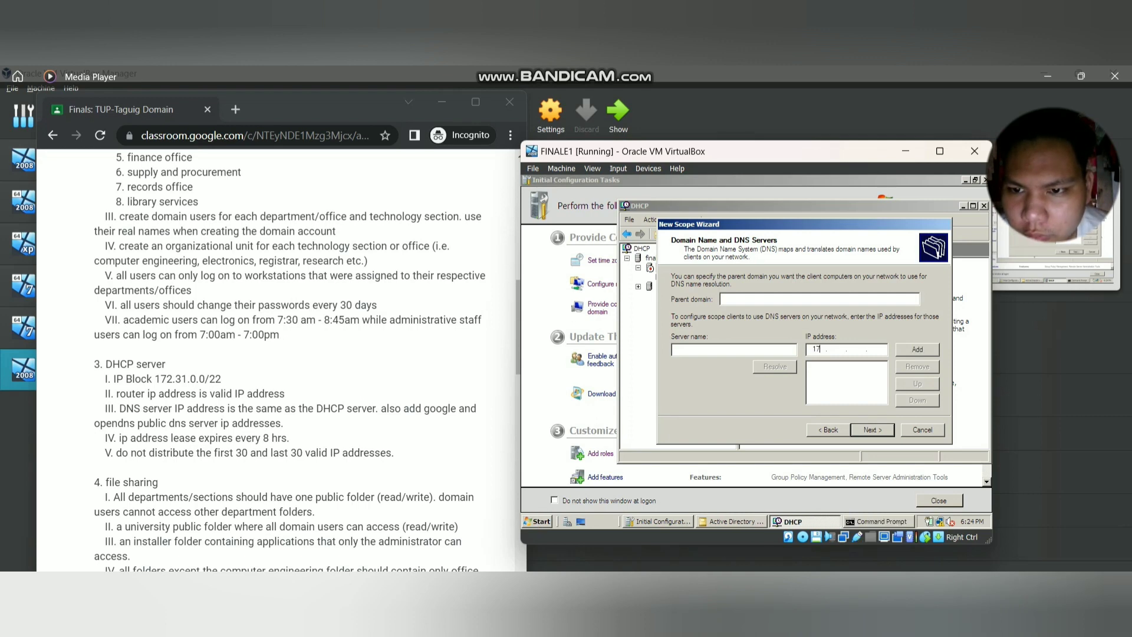
{"action": "type", "text": "2"}
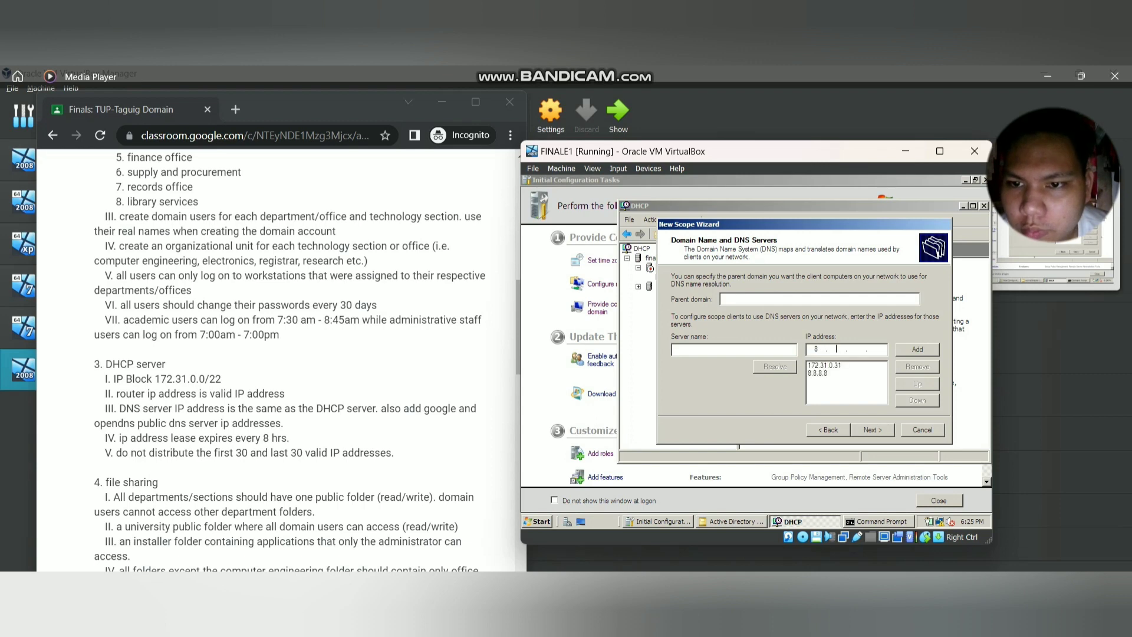
{"action": "type", "text": "4.4"}
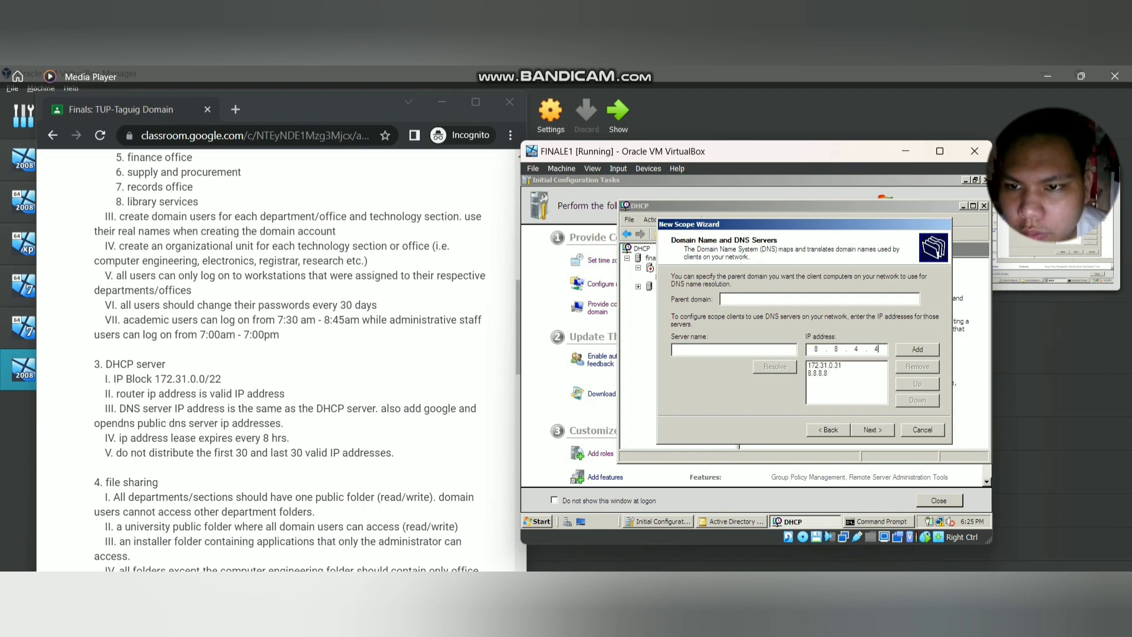
{"action": "left_click", "coordinate": [929, 349]}
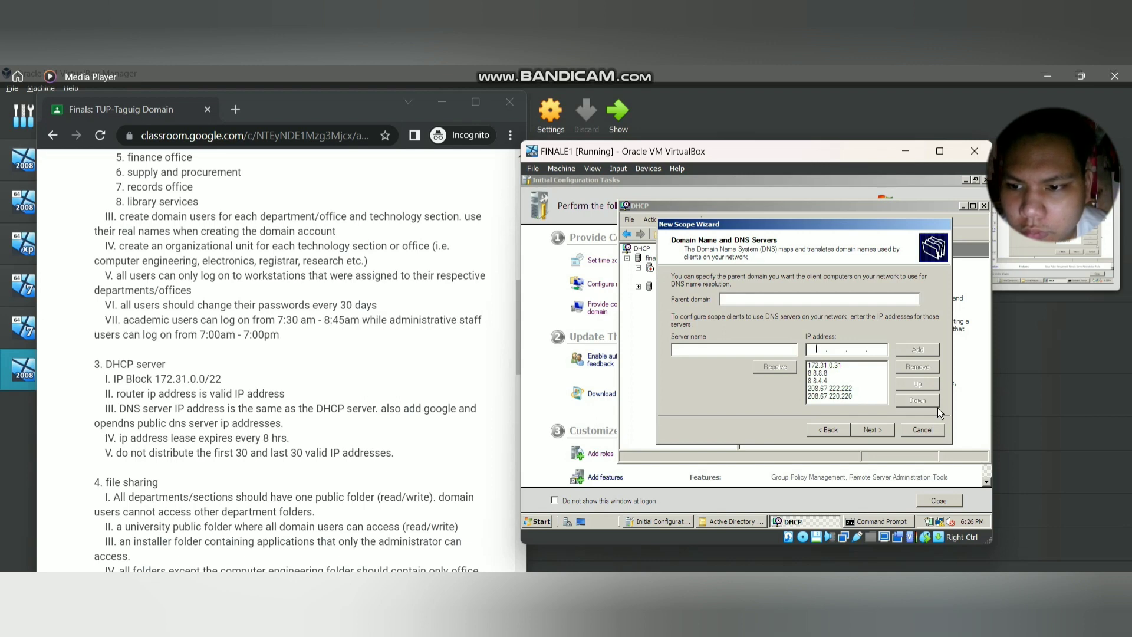
{"action": "left_click", "coordinate": [877, 431]}
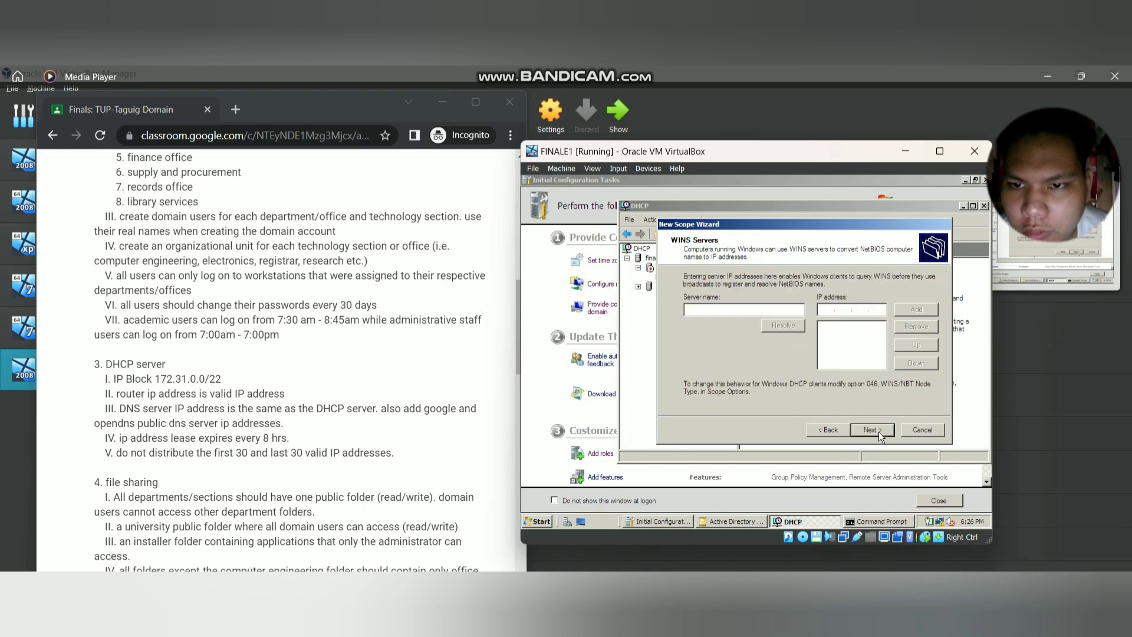
Step: Leave the WINS servers empty, choose to activate the scope now and finish the wizard
{"action": "left_click", "coordinate": [878, 430]}
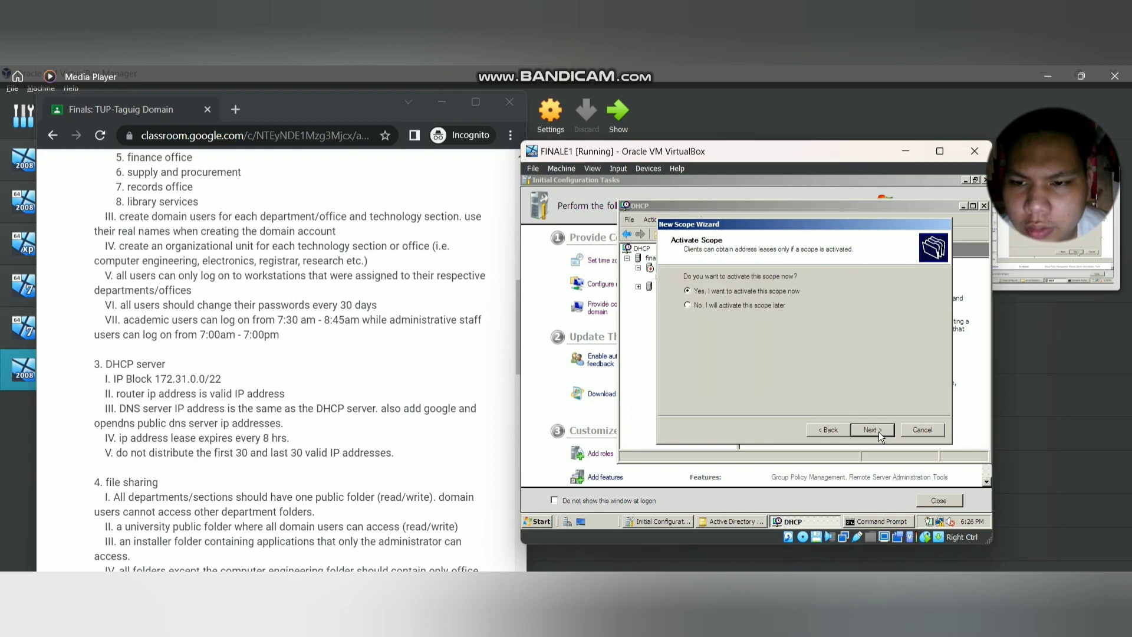
{"action": "left_click", "coordinate": [876, 431]}
{"action": "left_click", "coordinate": [874, 431]}
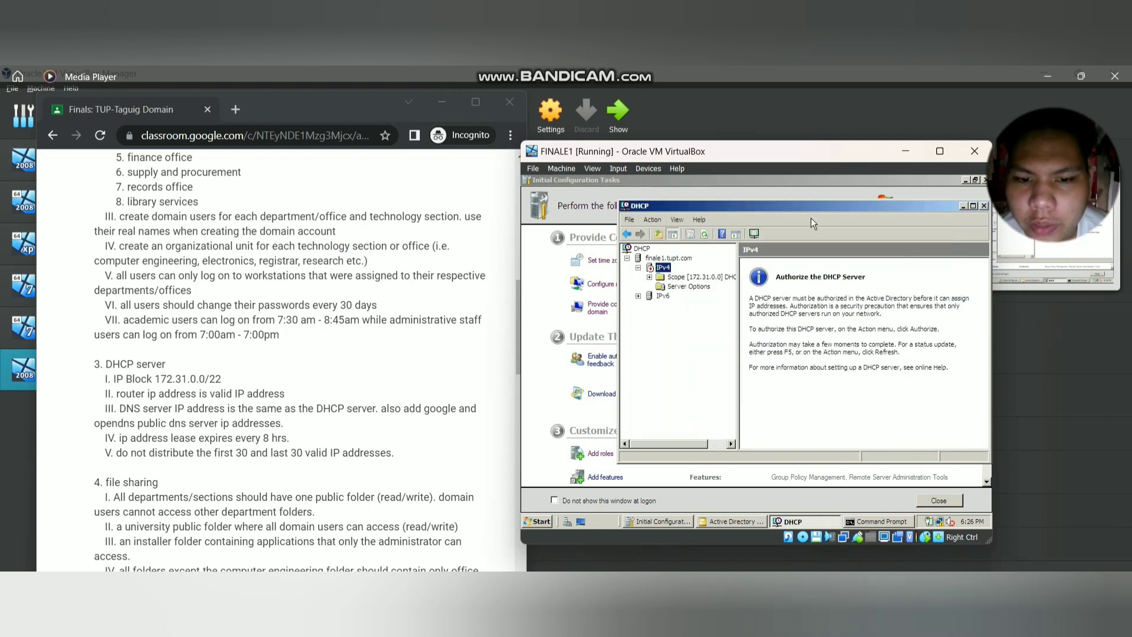